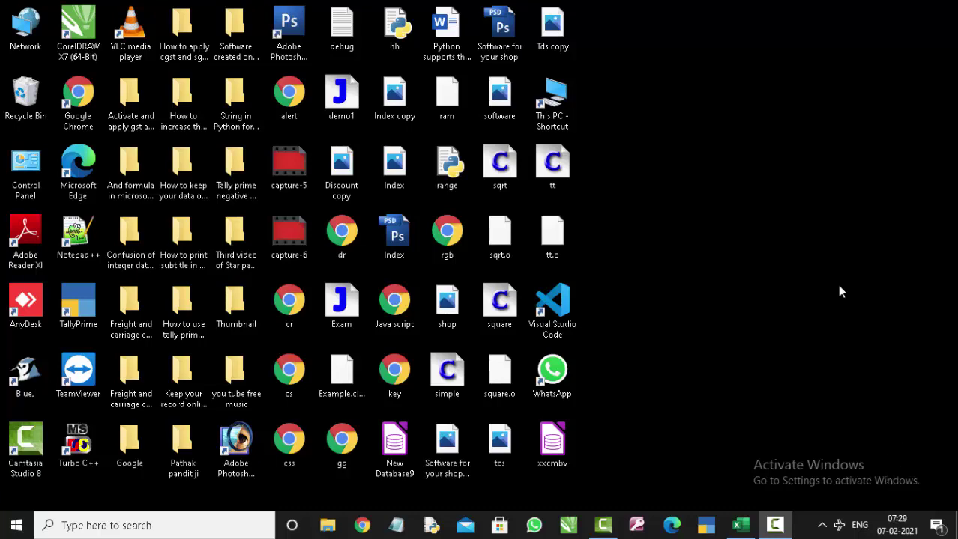
- Refresh the Windows desktop eight times from its right-click menu
right_click(673, 37)
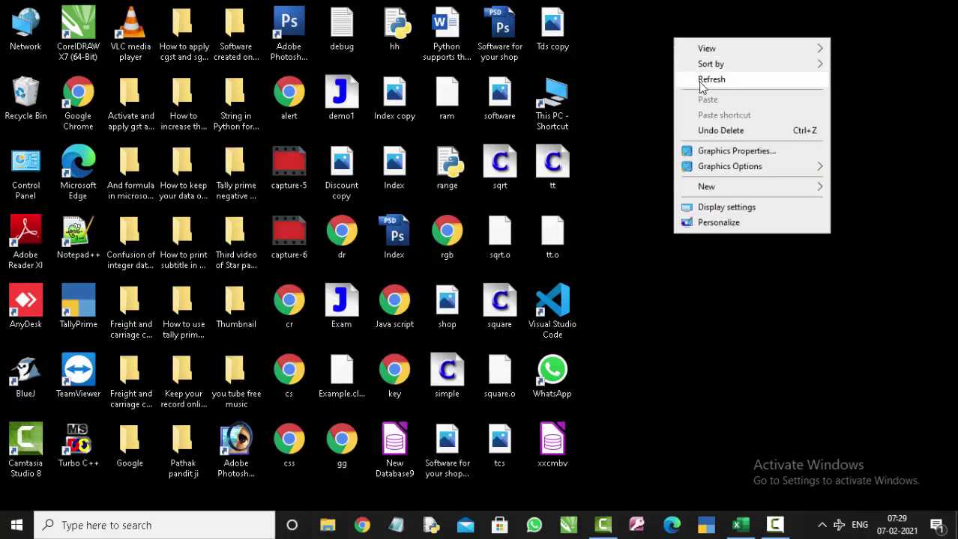
click(696, 80)
right_click(621, 37)
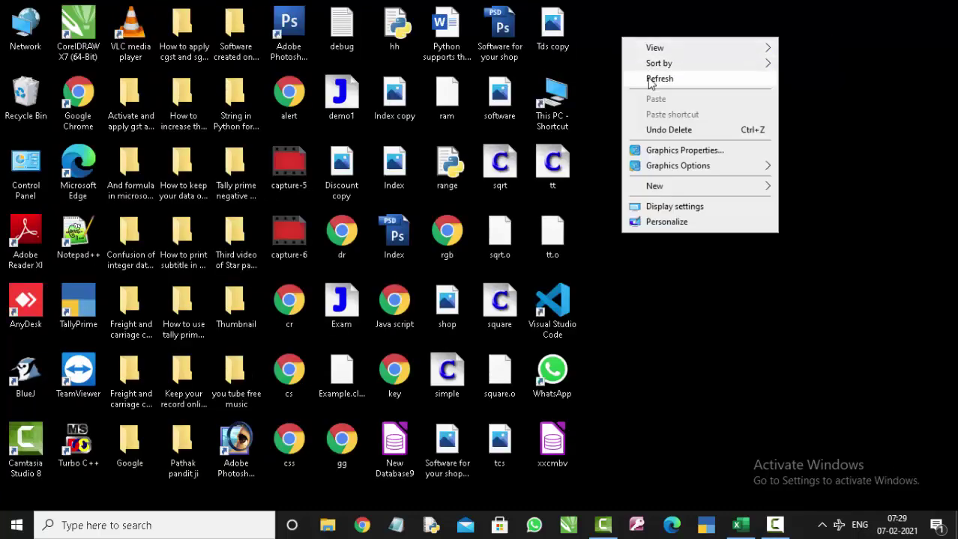
click(643, 79)
right_click(653, 48)
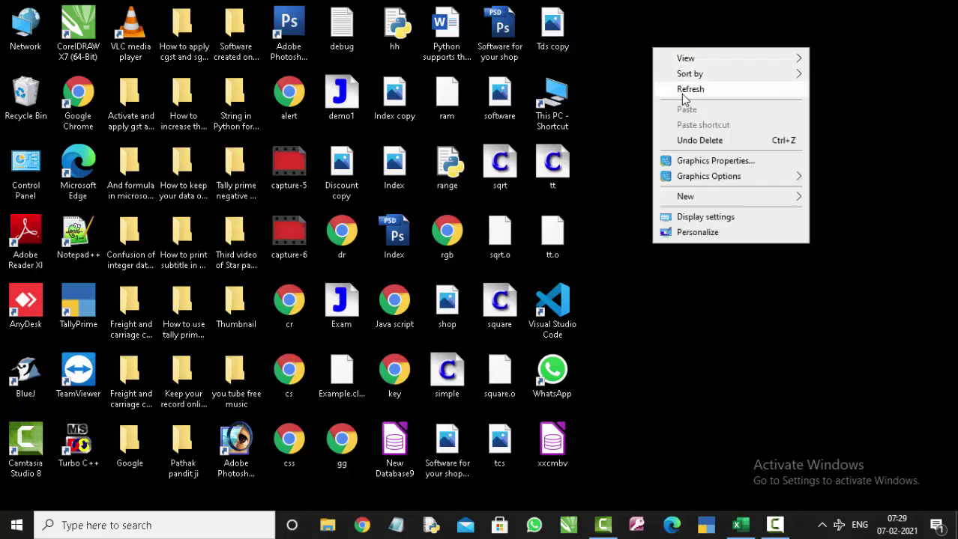
click(678, 88)
right_click(645, 52)
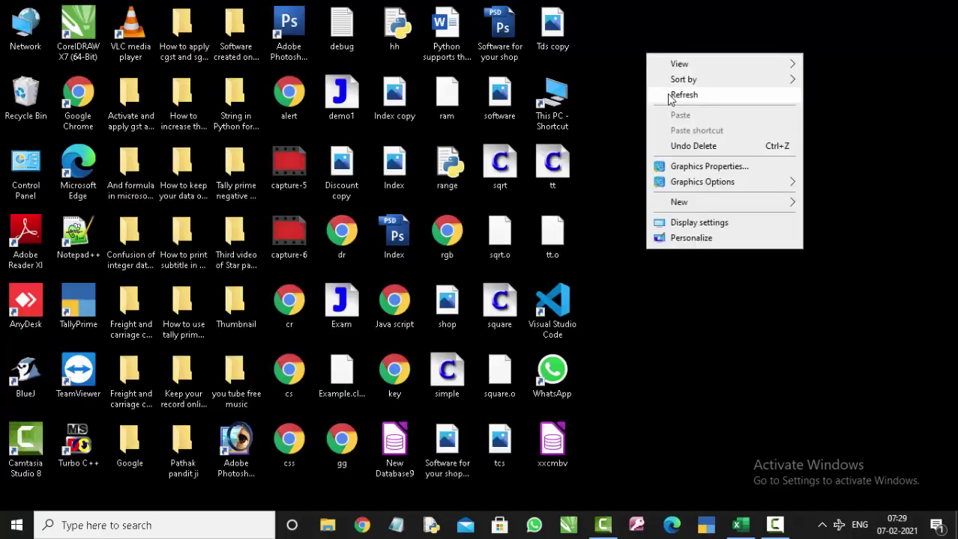
click(671, 95)
right_click(657, 61)
click(688, 99)
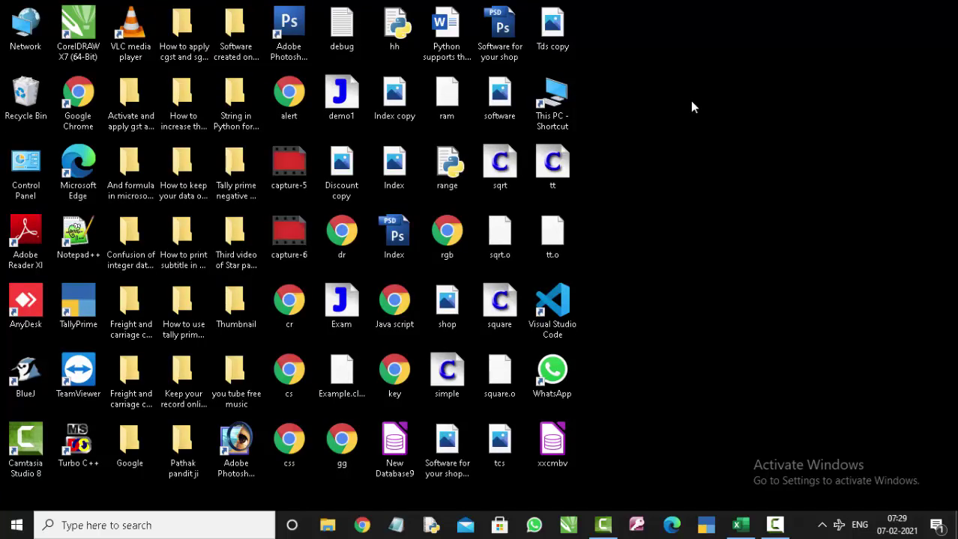
right_click(660, 60)
click(688, 98)
right_click(630, 42)
click(670, 75)
right_click(655, 51)
click(682, 88)
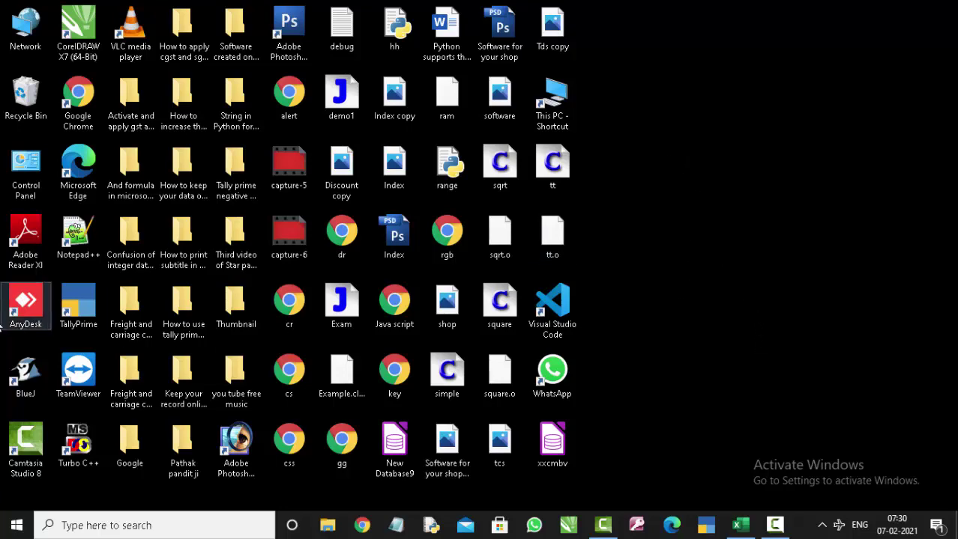
- Launch Access from the Start menu and create a new blank database
click(16, 528)
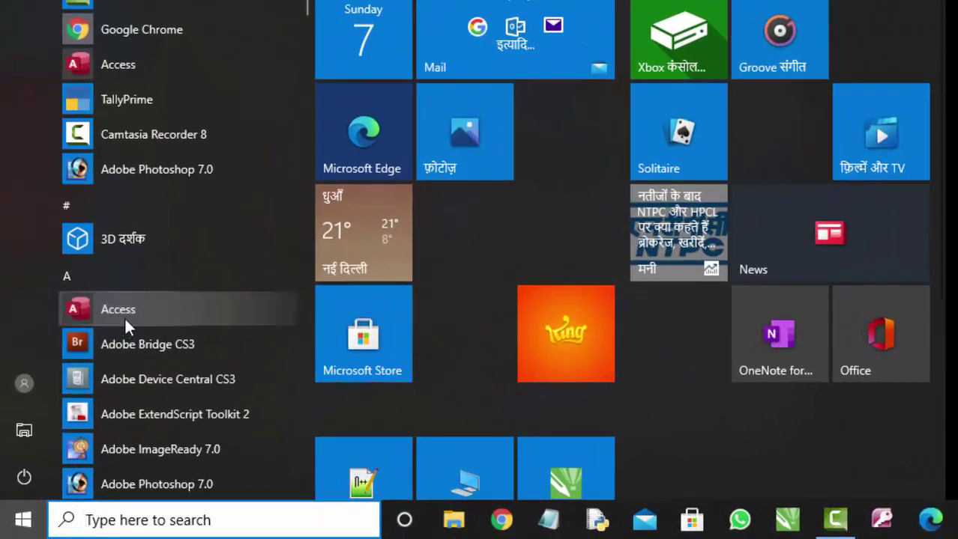
click(124, 317)
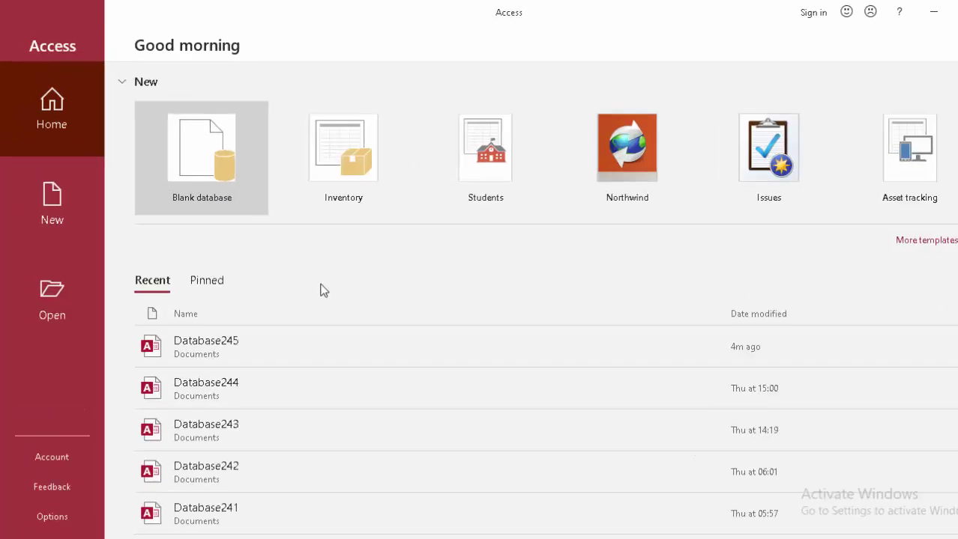
click(386, 284)
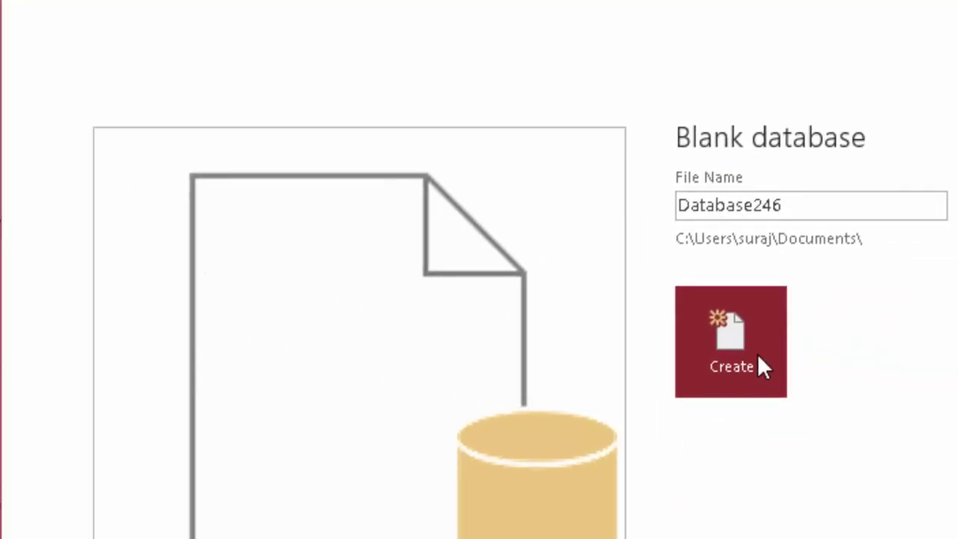
click(760, 363)
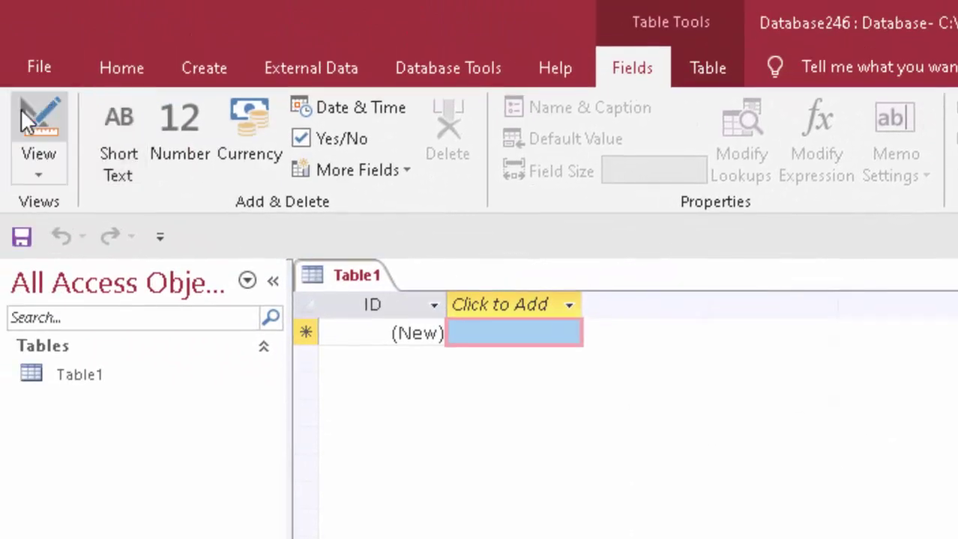
- Switch Table1 to Design view, saving it as ProductT
click(23, 113)
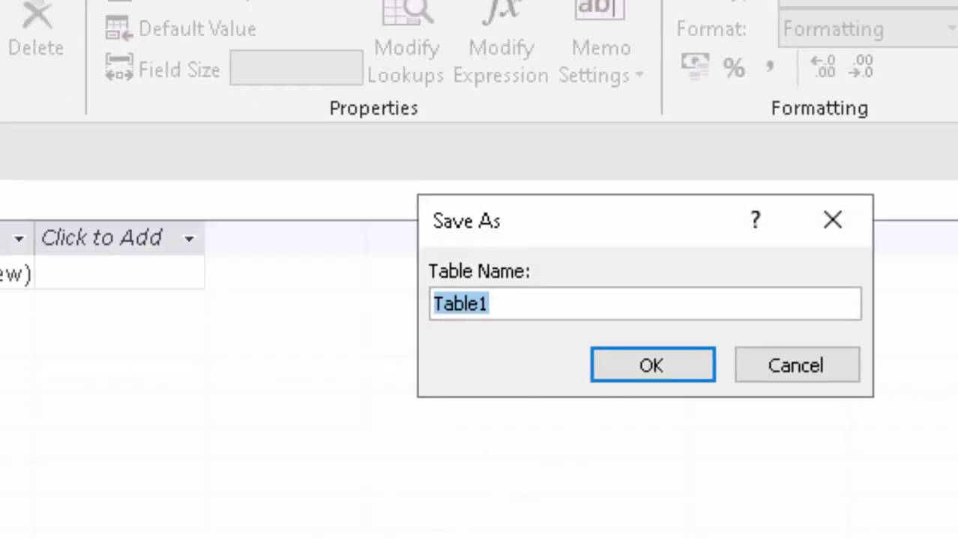
key(BackSpace)
text(Pro)
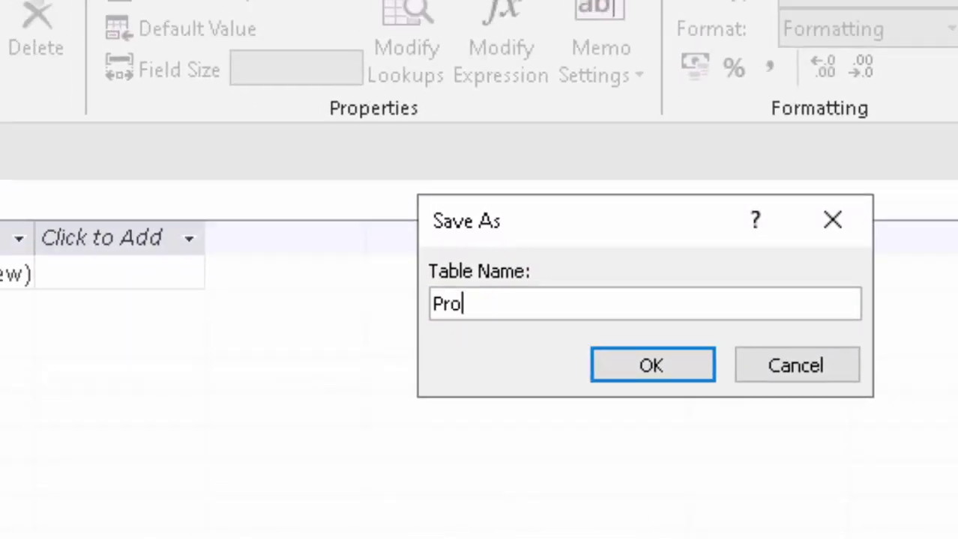
text(duct)
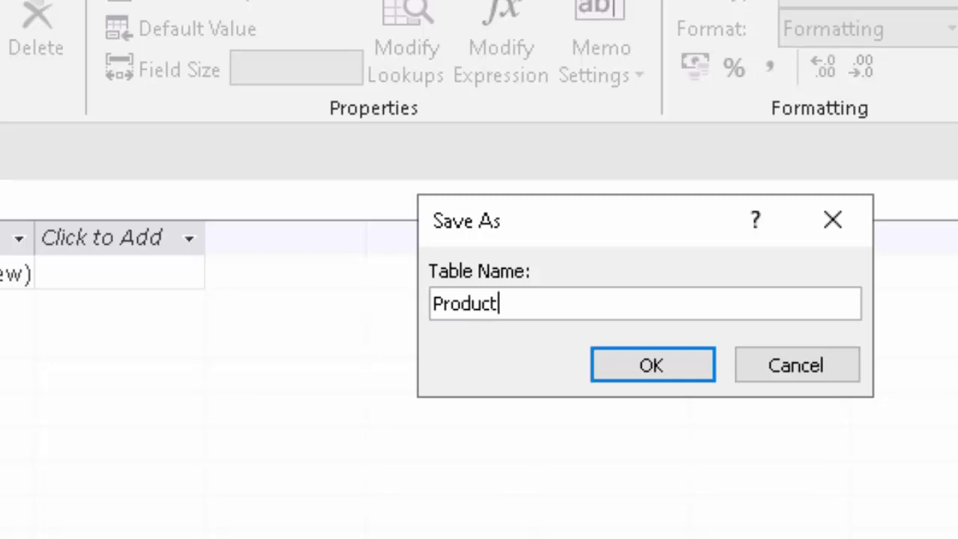
text(T)
key(Return)
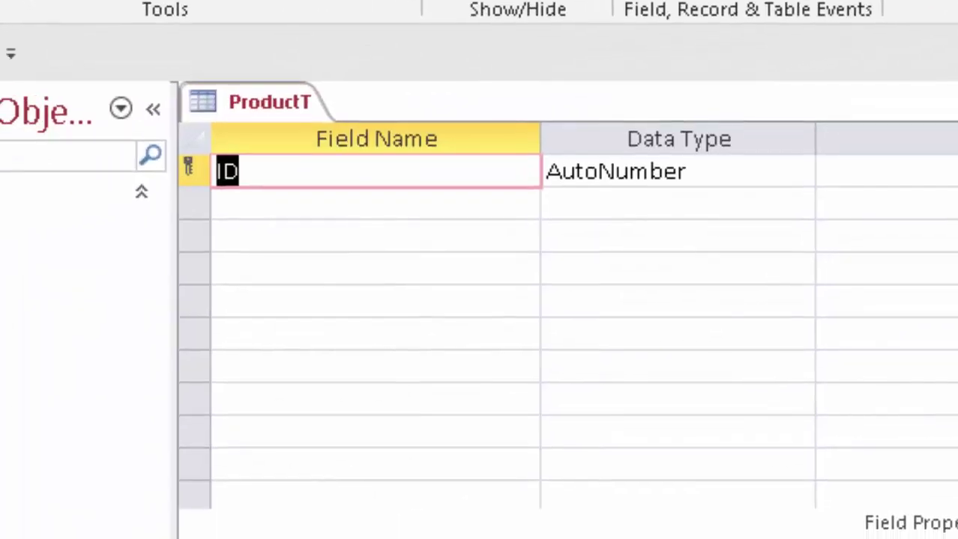
- Add the Product Number and Product Name fields to the ProductT design
text(Pro)
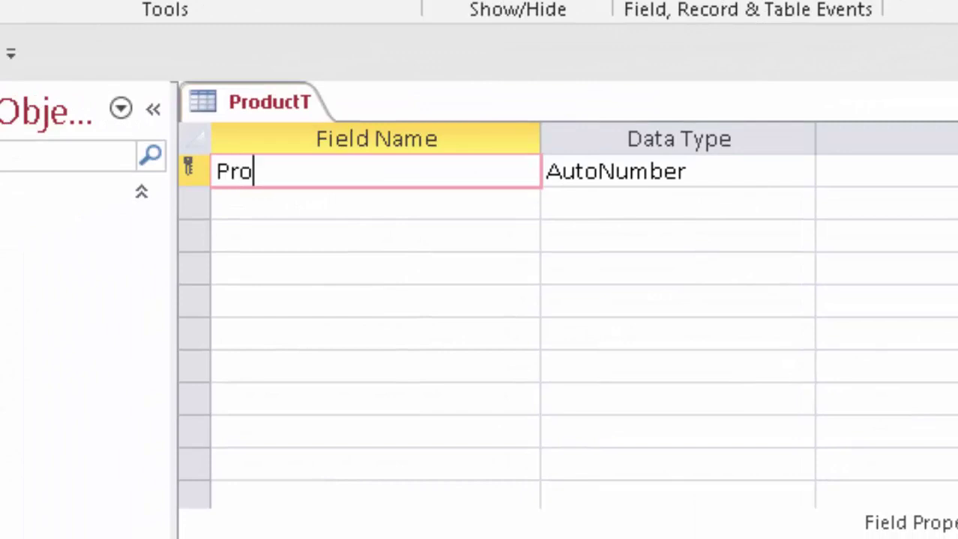
text(duct )
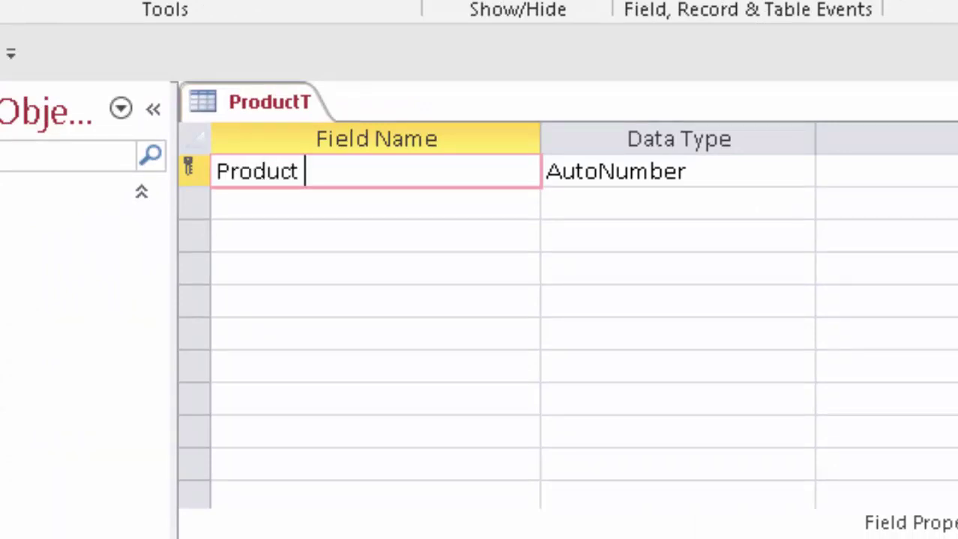
text(Numvb)
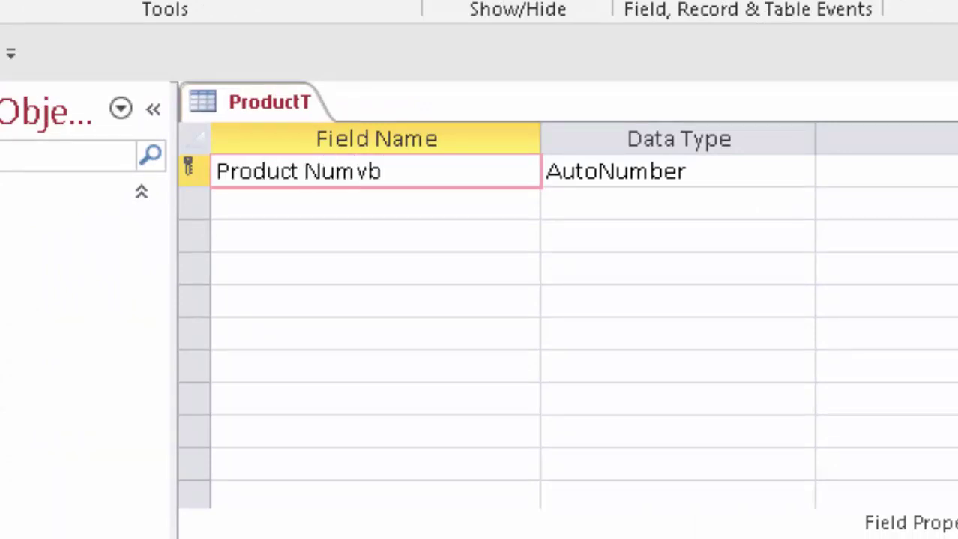
key(BackSpace)
key(BackSpace)
text(b)
text(er)
key(Tab)
key(Tab)
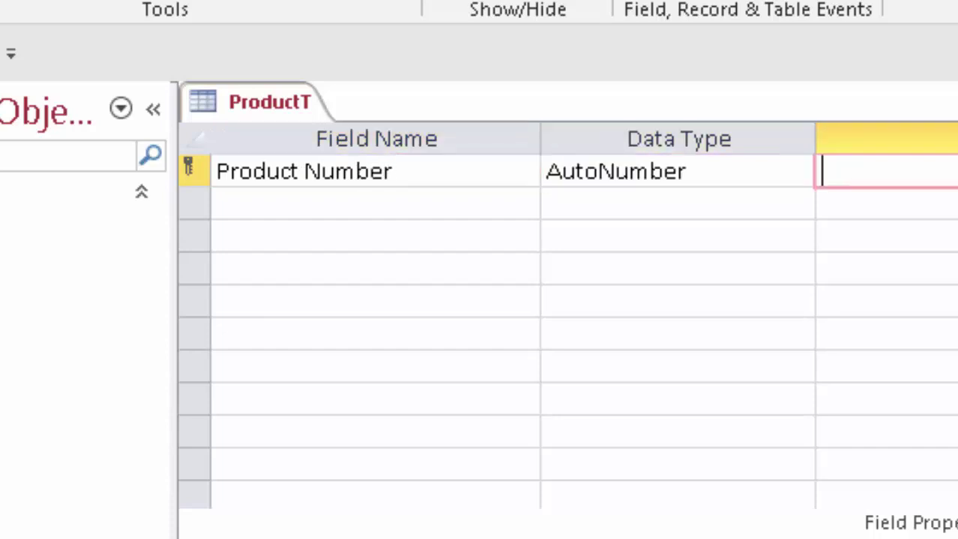
key(Tab)
text(Pr)
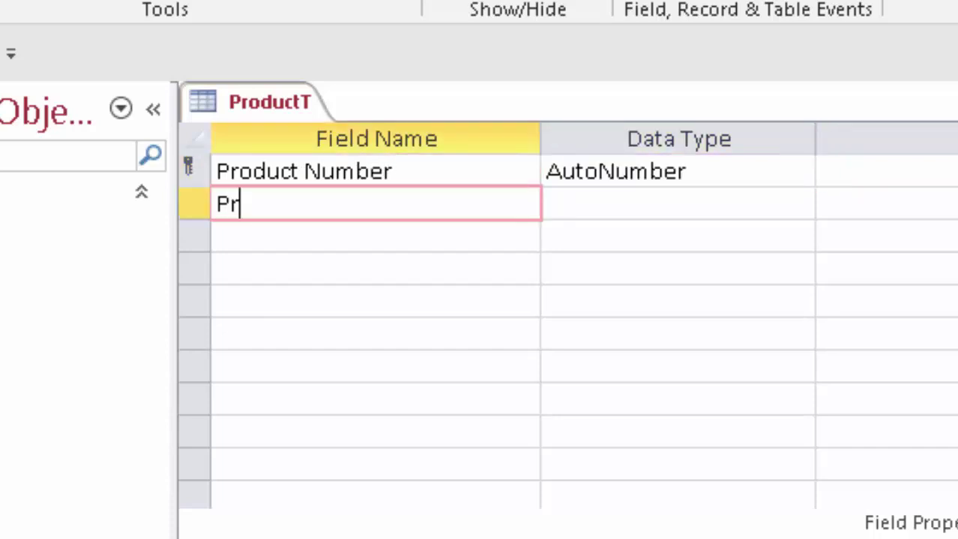
text(oduc)
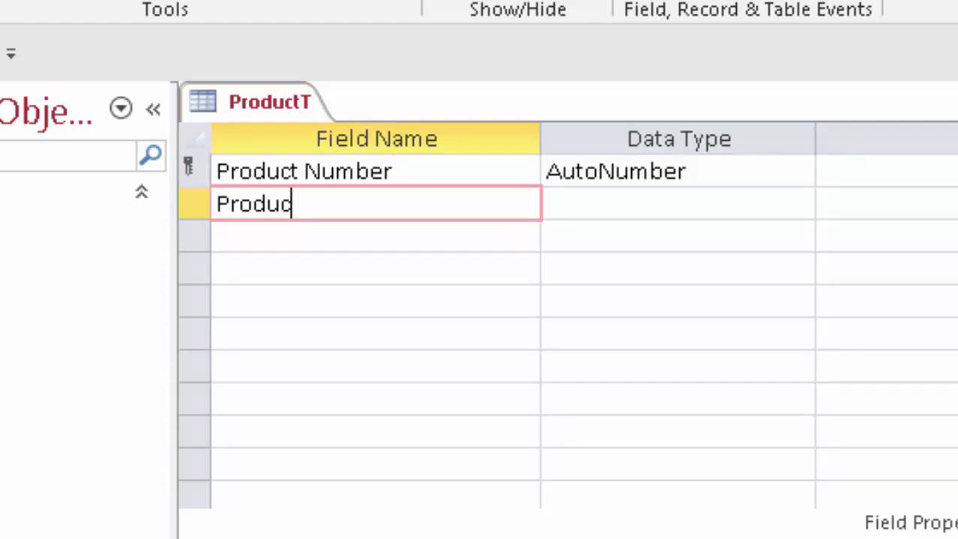
text(t Nam)
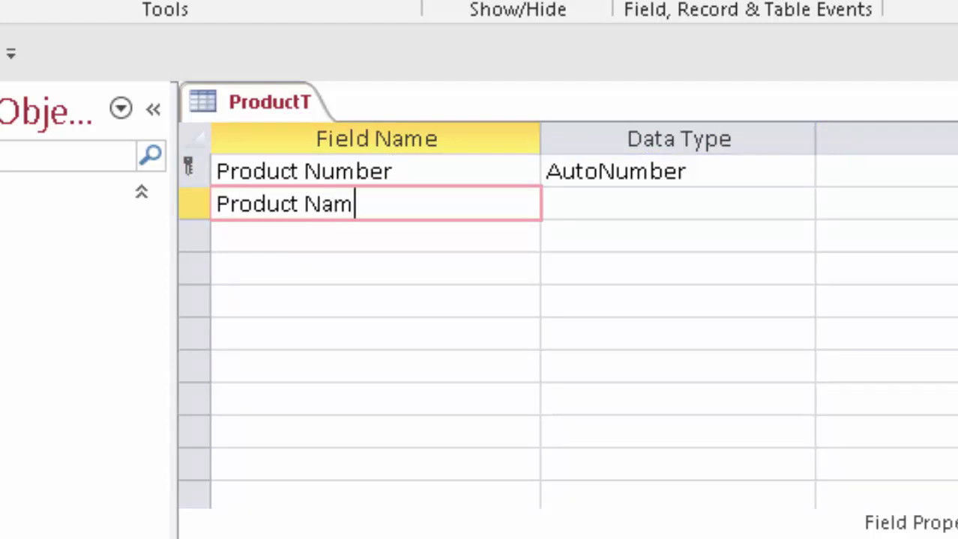
text(e)
key(Tab)
key(Tab)
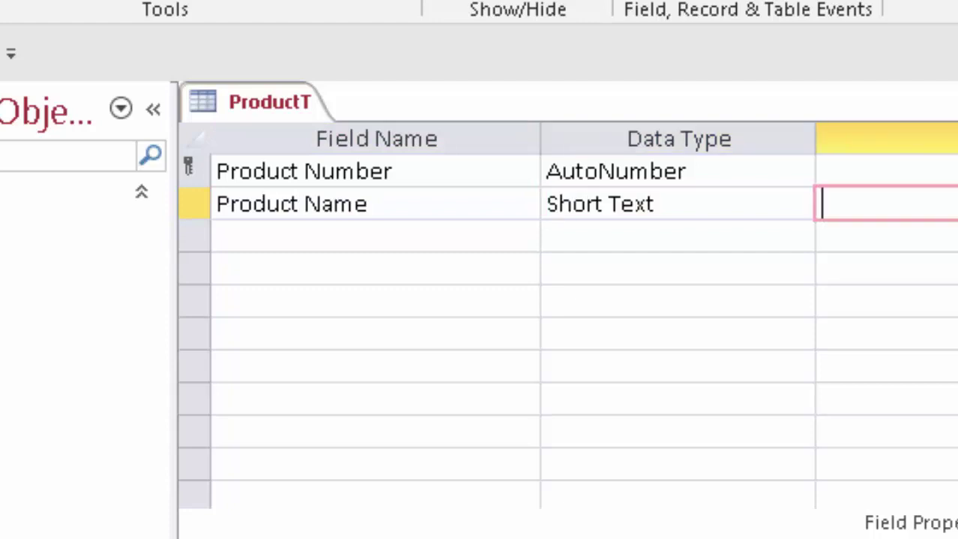
key(Tab)
- Add a Price field of type Currency and a Unit field
text(Pr)
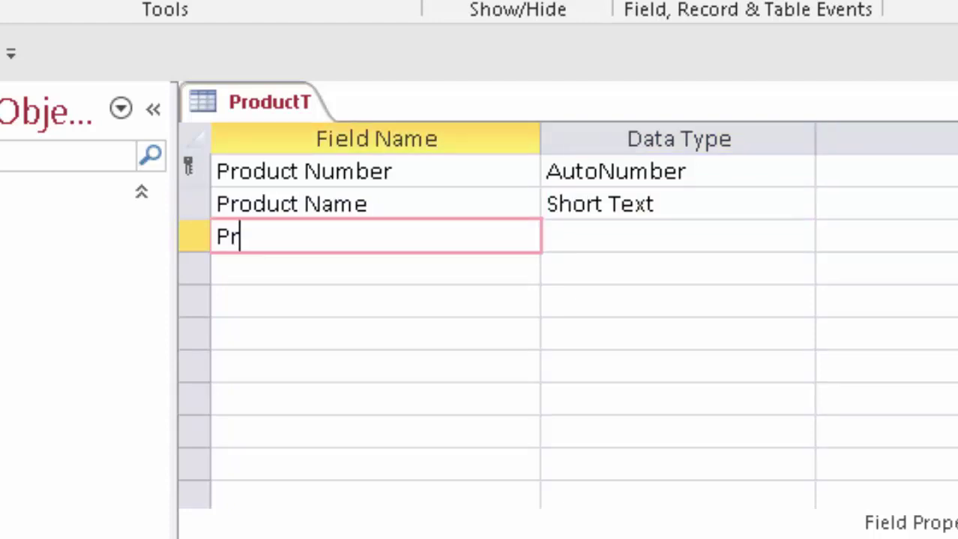
text(ice)
key(Tab)
key(Tab)
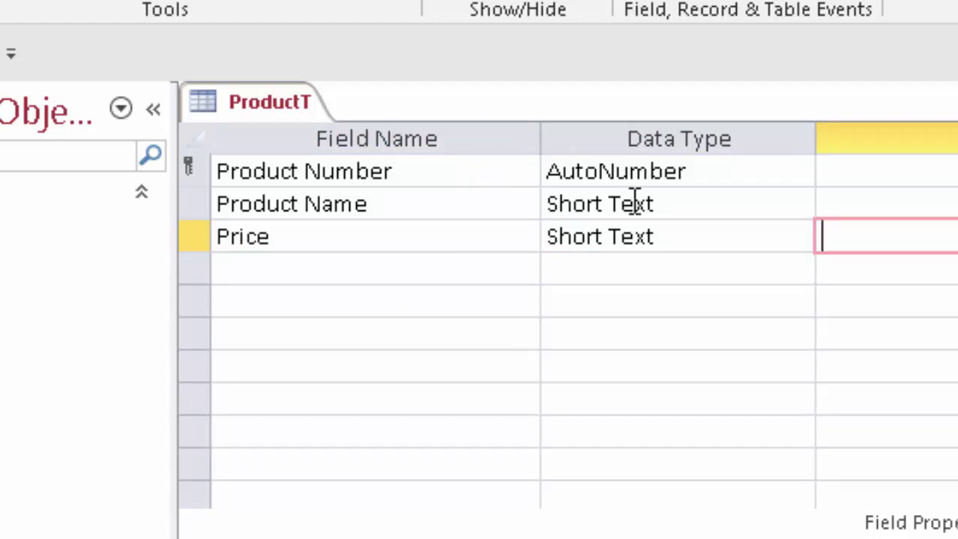
click(680, 236)
click(796, 237)
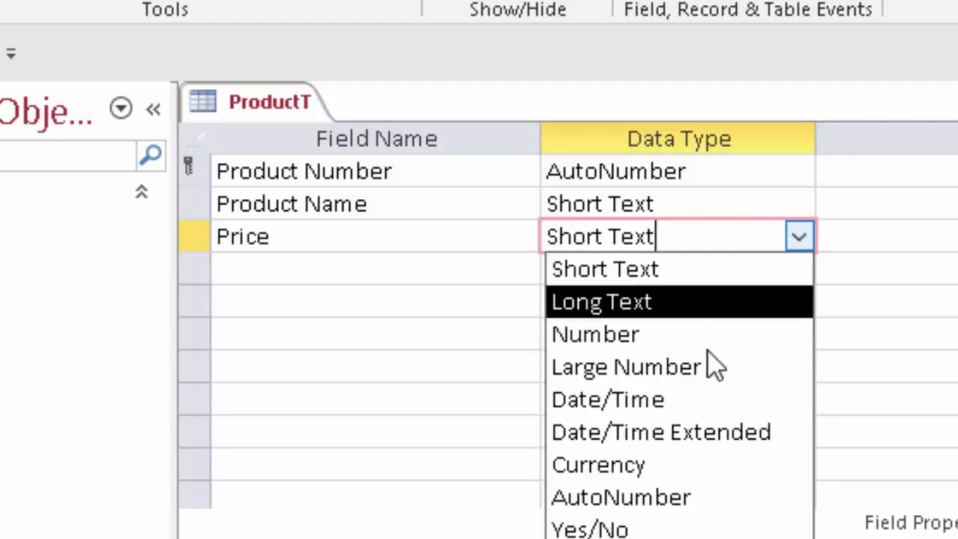
click(673, 468)
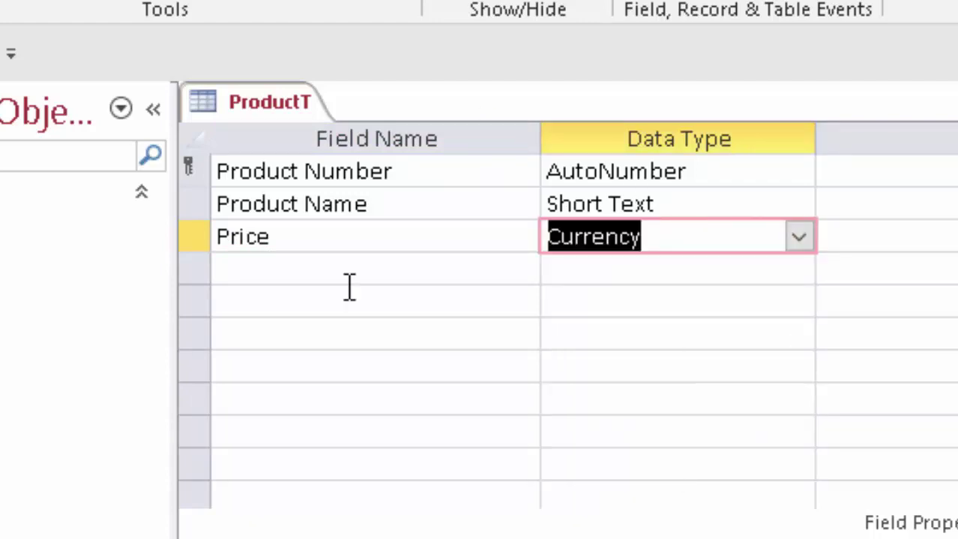
click(316, 284)
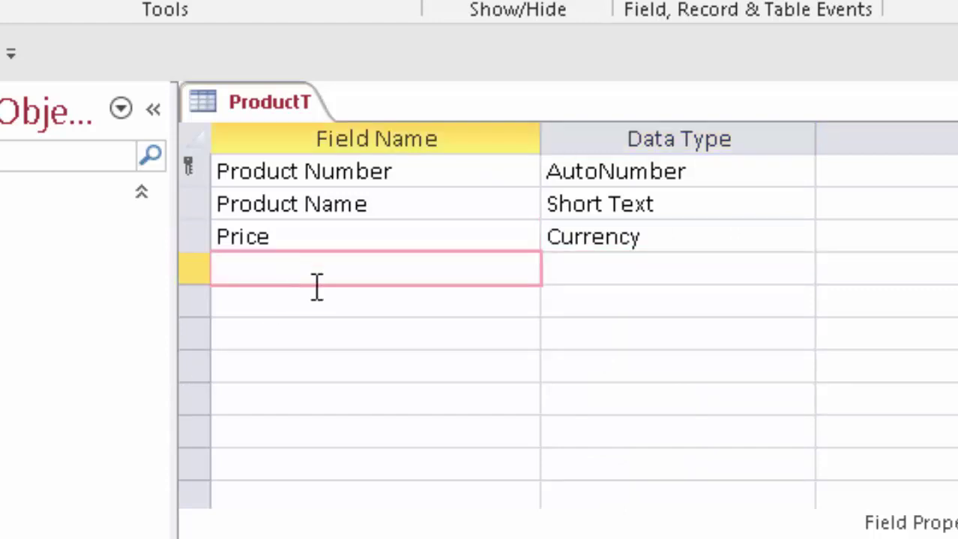
text(Unit)
key(Tab)
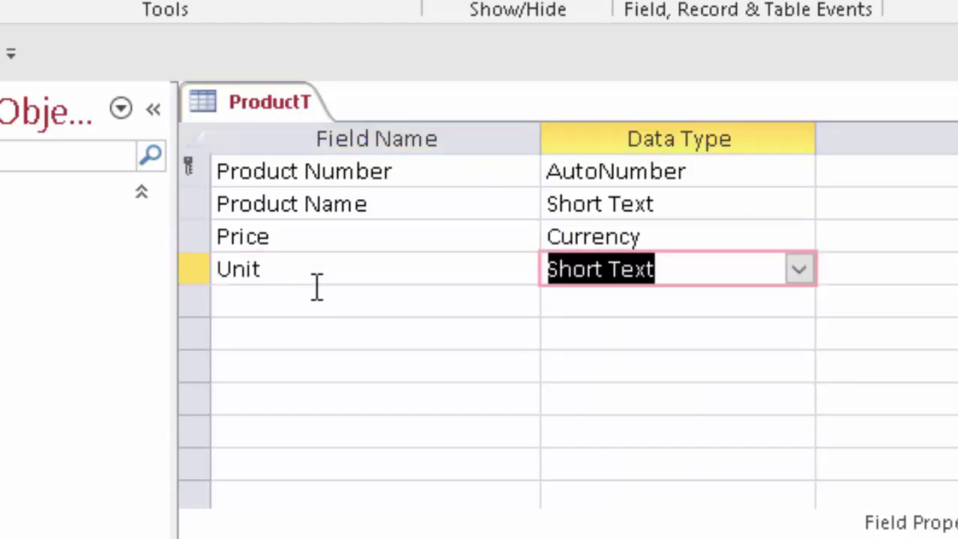
key(Tab)
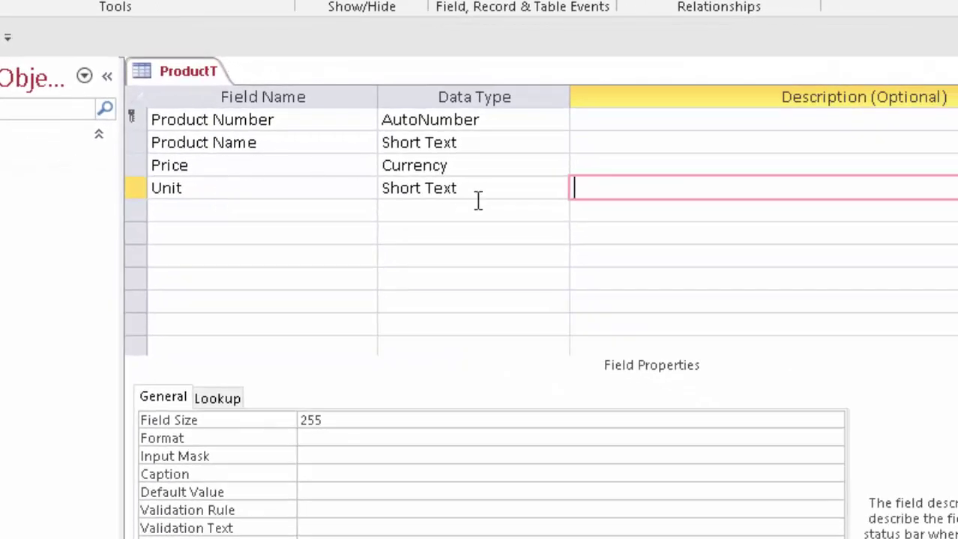
- Make Unit a Number field with Double field size, then add a Total field
click(500, 189)
click(558, 188)
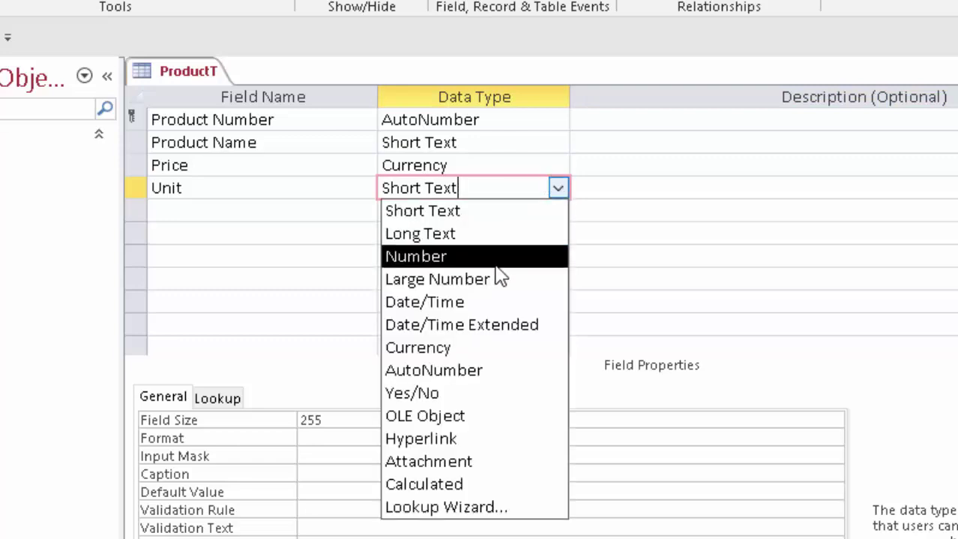
click(494, 259)
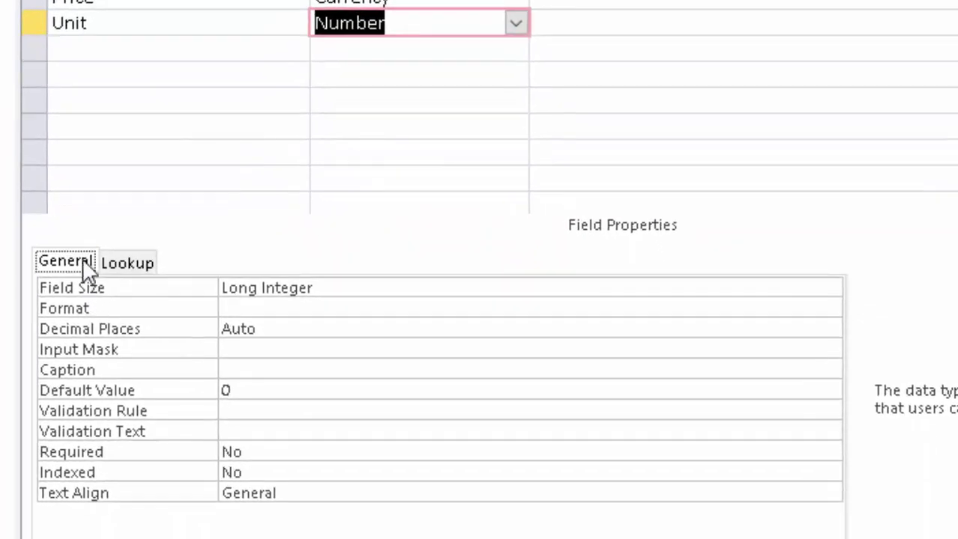
click(460, 291)
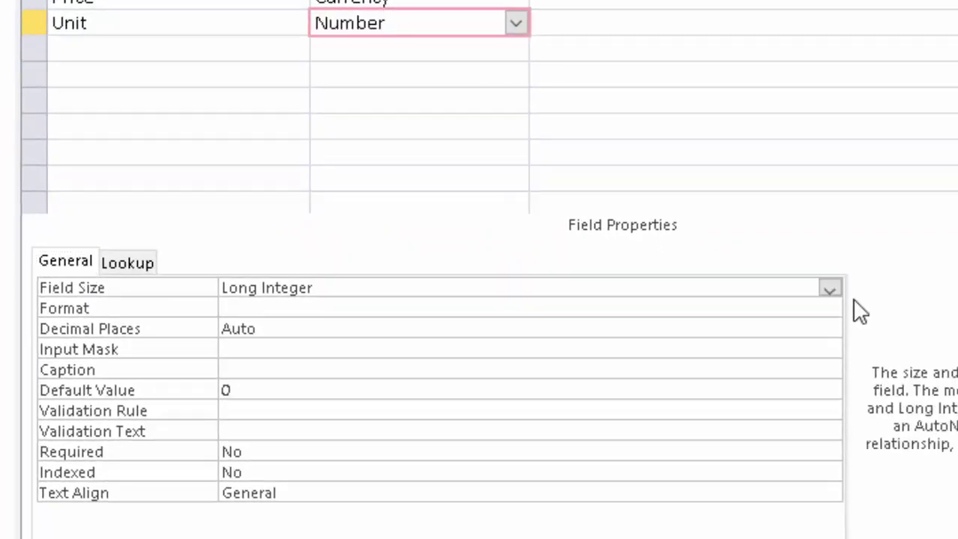
click(830, 290)
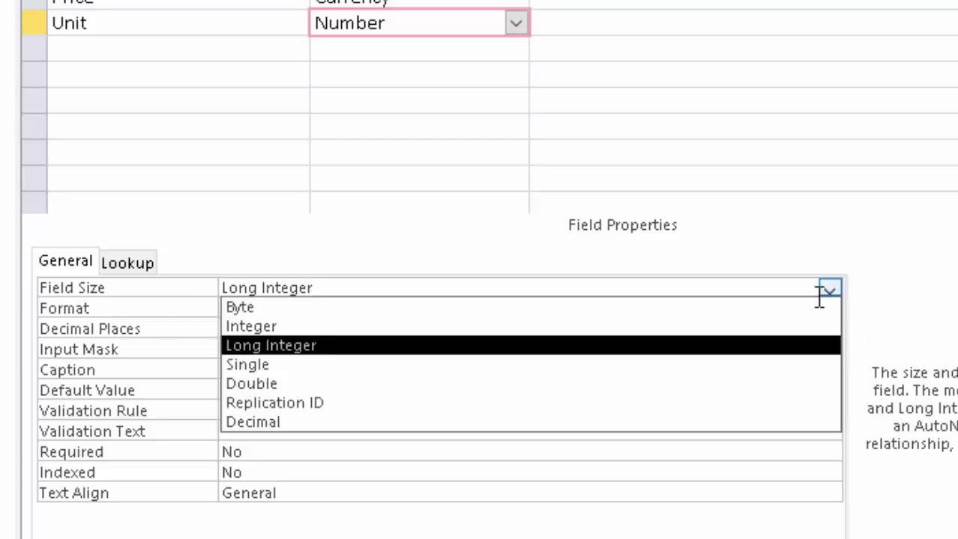
click(796, 437)
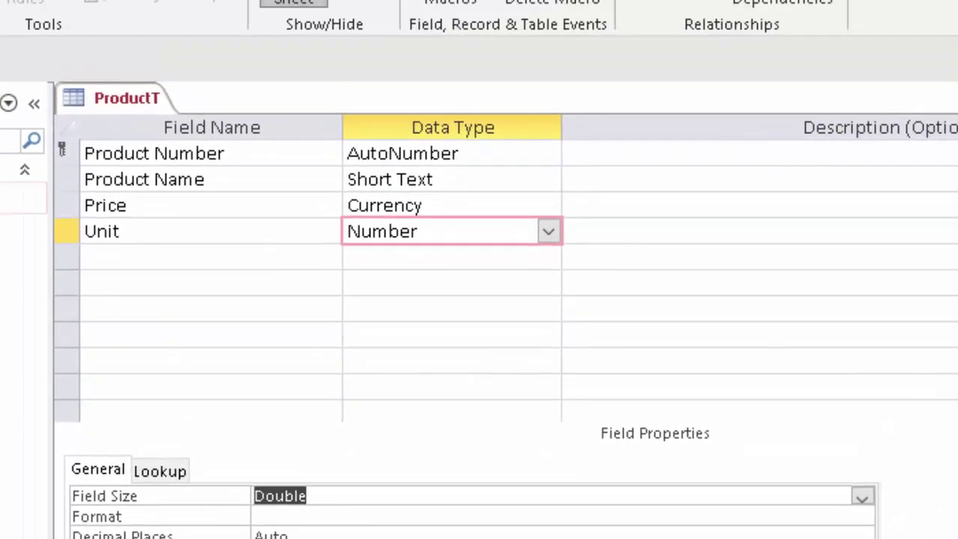
click(129, 259)
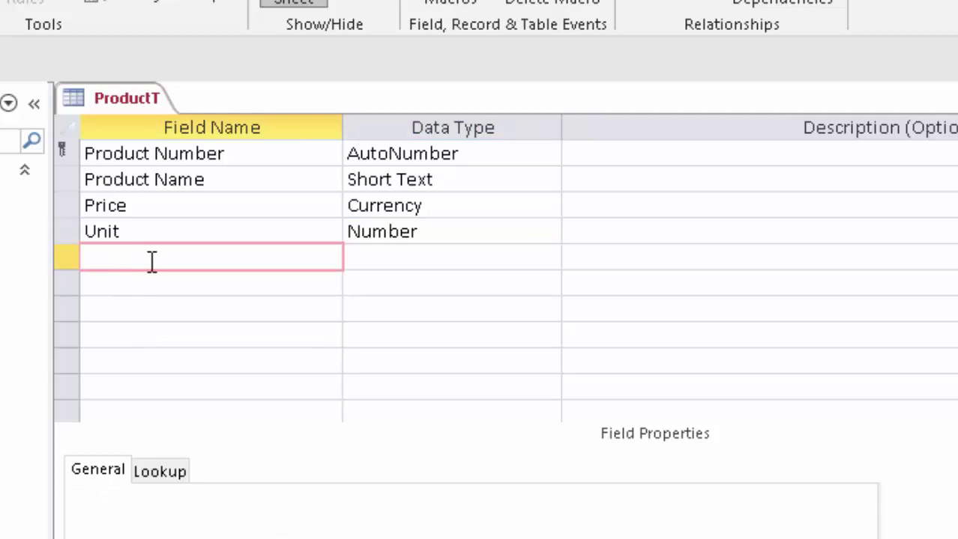
text(Total)
- Set Total's data type to Calculated with the expression [Price]*[Unit]
click(386, 257)
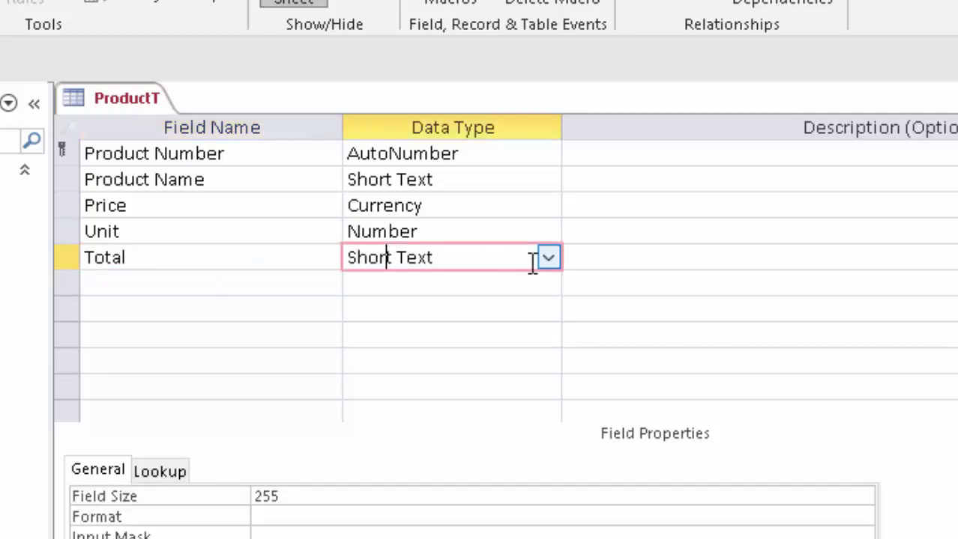
click(550, 258)
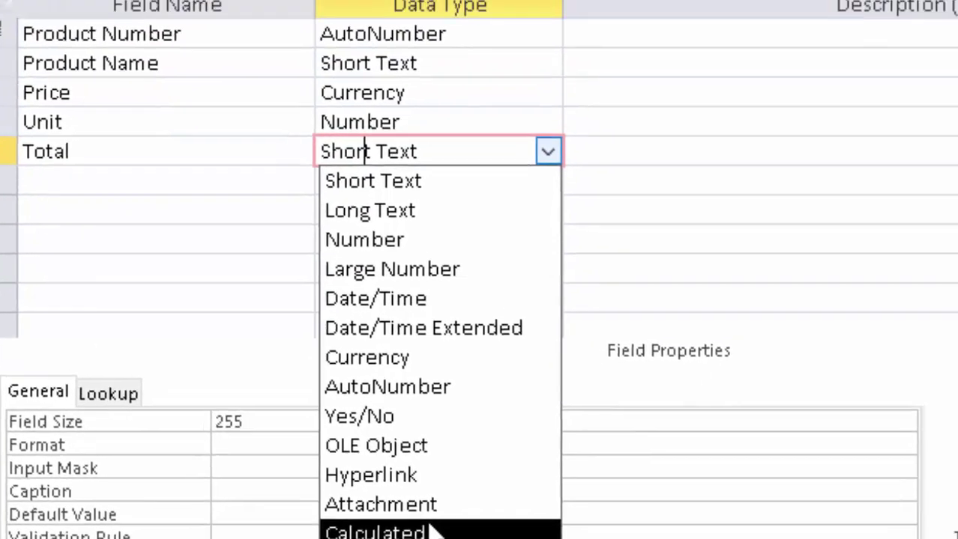
click(506, 463)
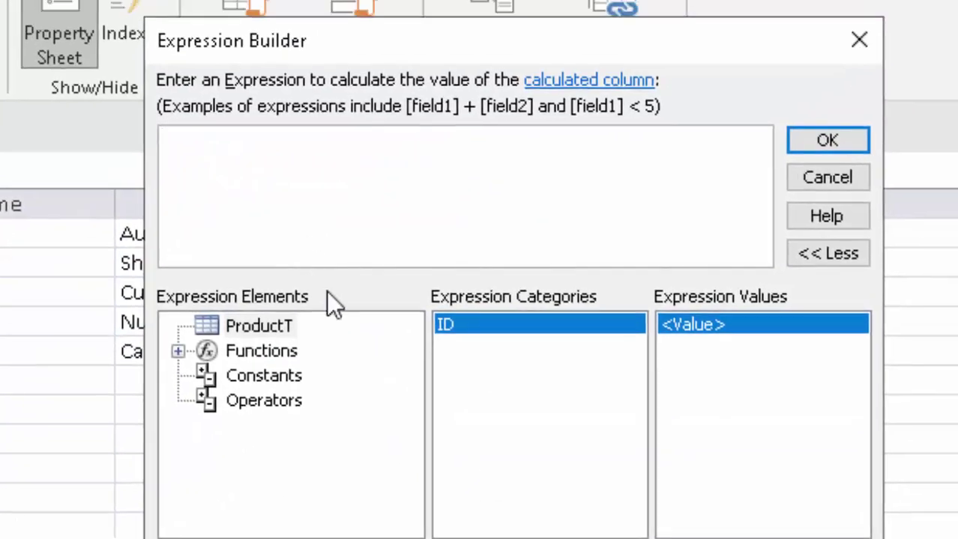
text([Pr)
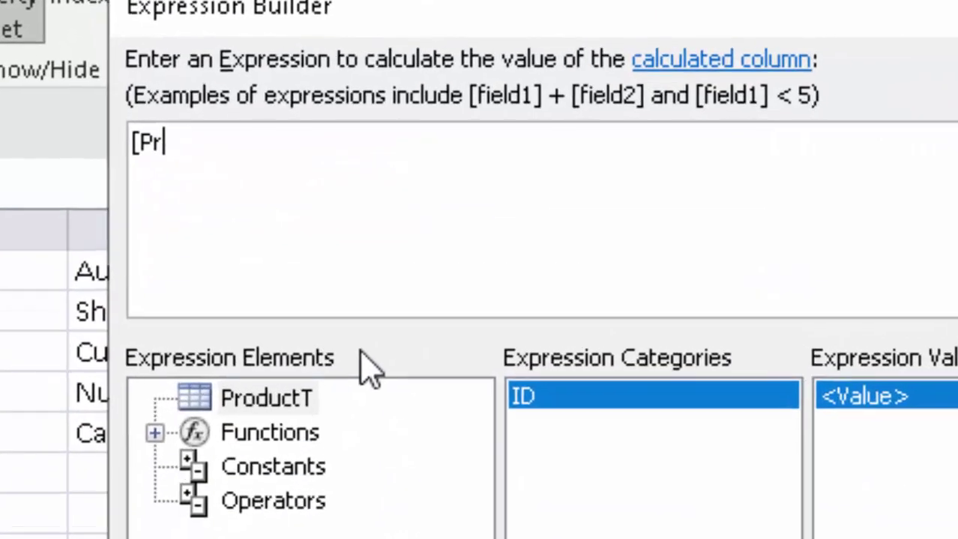
text(ice])
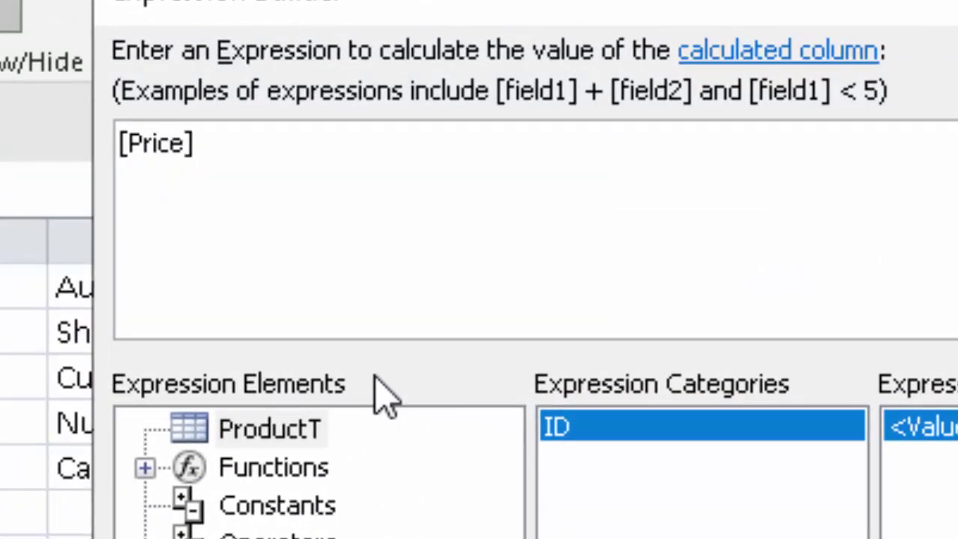
text(*[U)
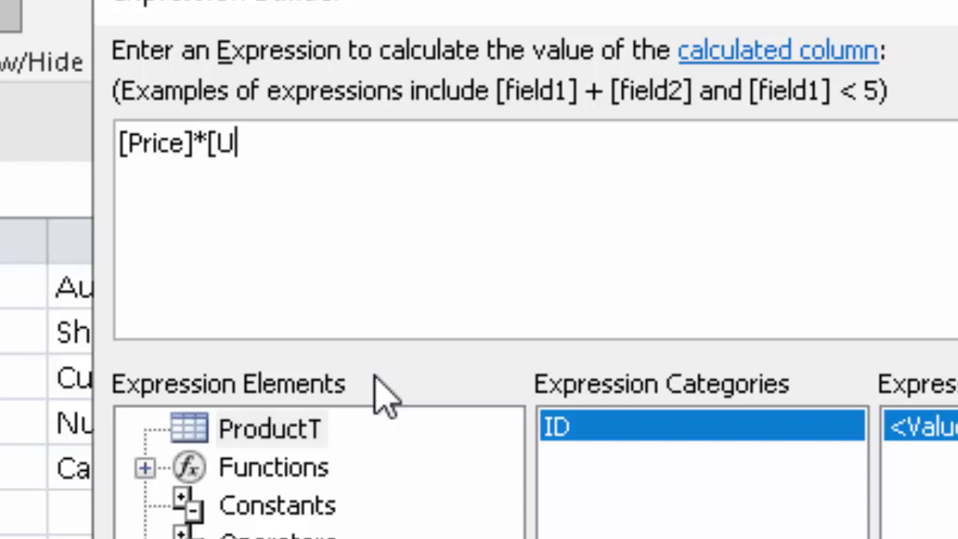
text(nit])
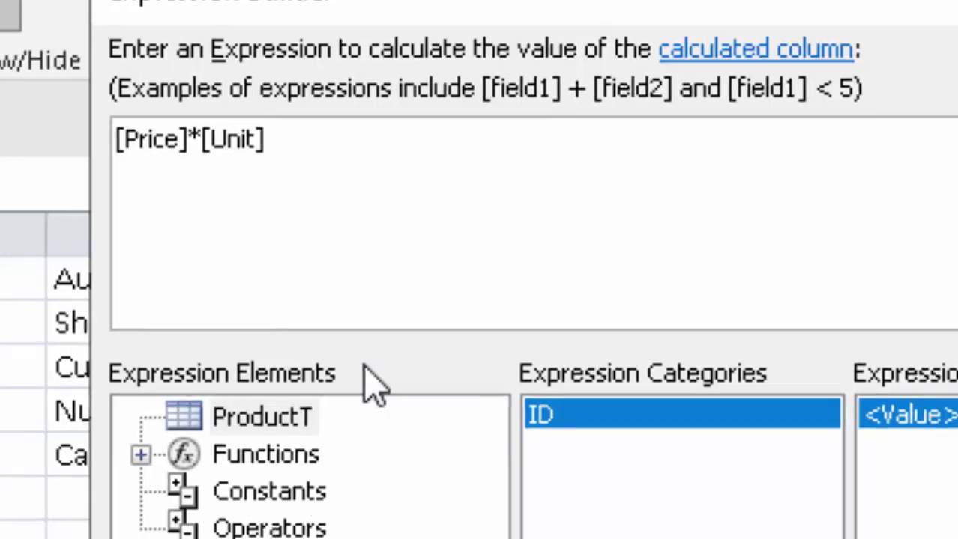
- Save ProductT, switch to Datasheet view, and widen the Product Name and Product Number columns
click(937, 107)
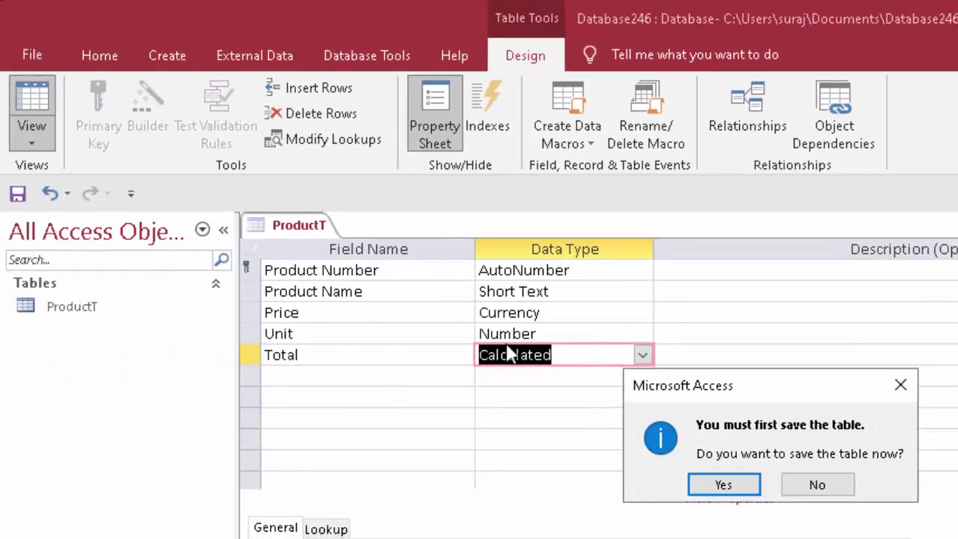
click(727, 485)
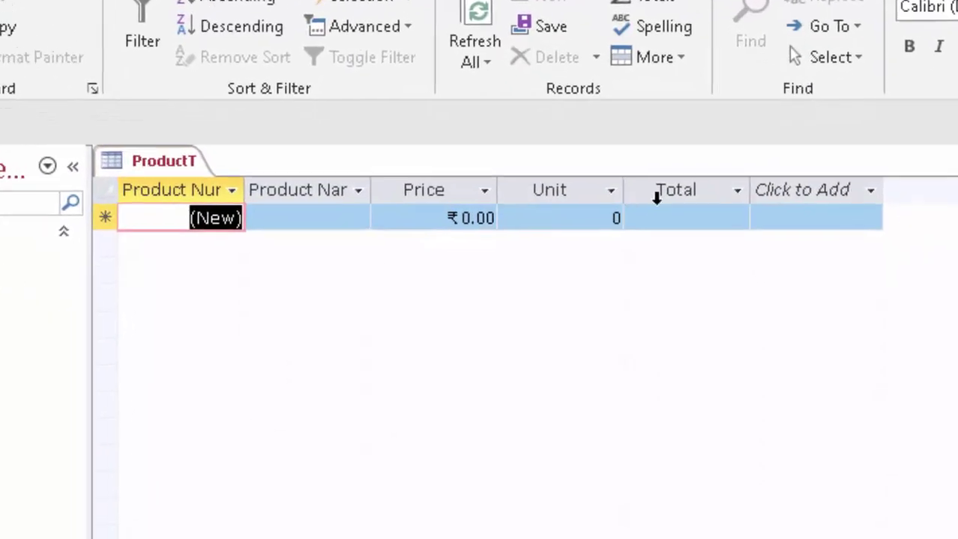
drag(318, 150, 352, 150)
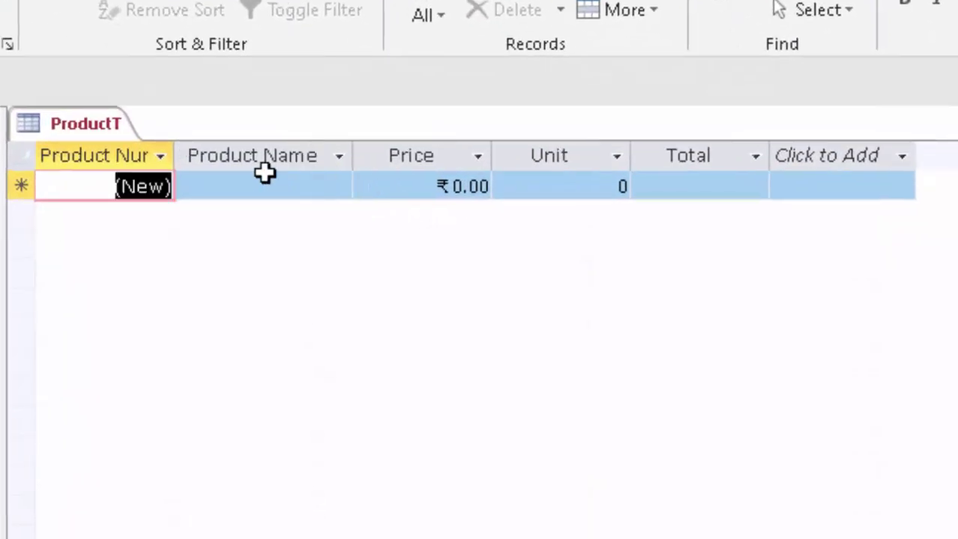
drag(174, 153, 249, 180)
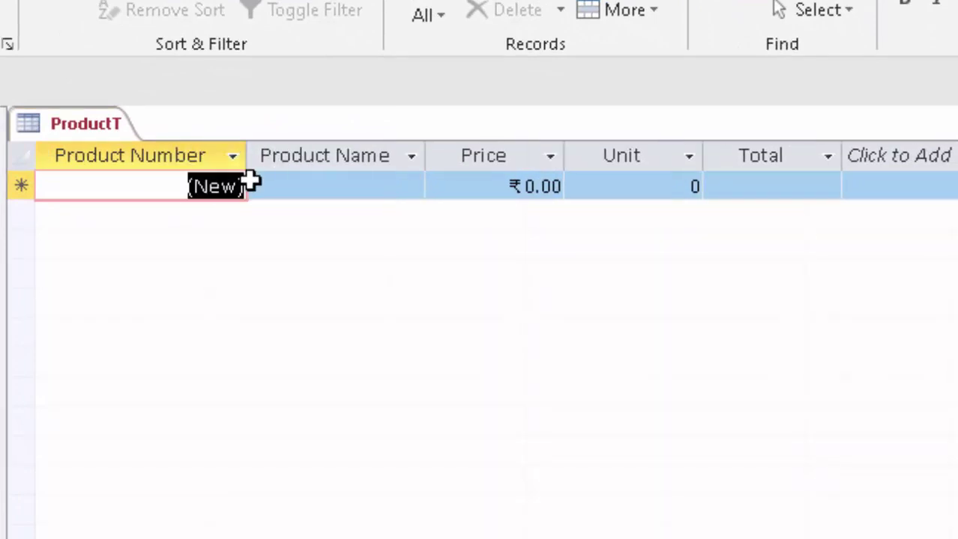
- Enter the Head phone record with price 560 and 6 units
click(279, 182)
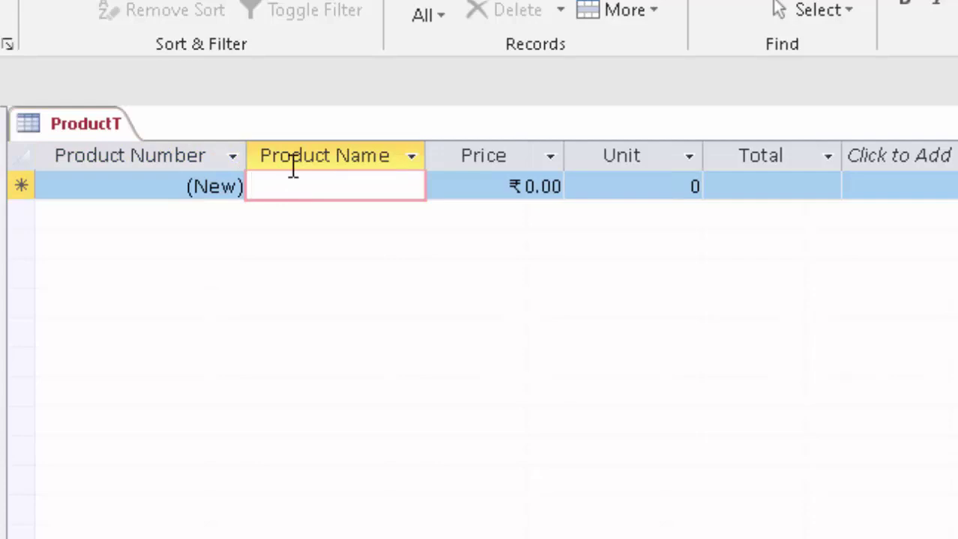
text(H)
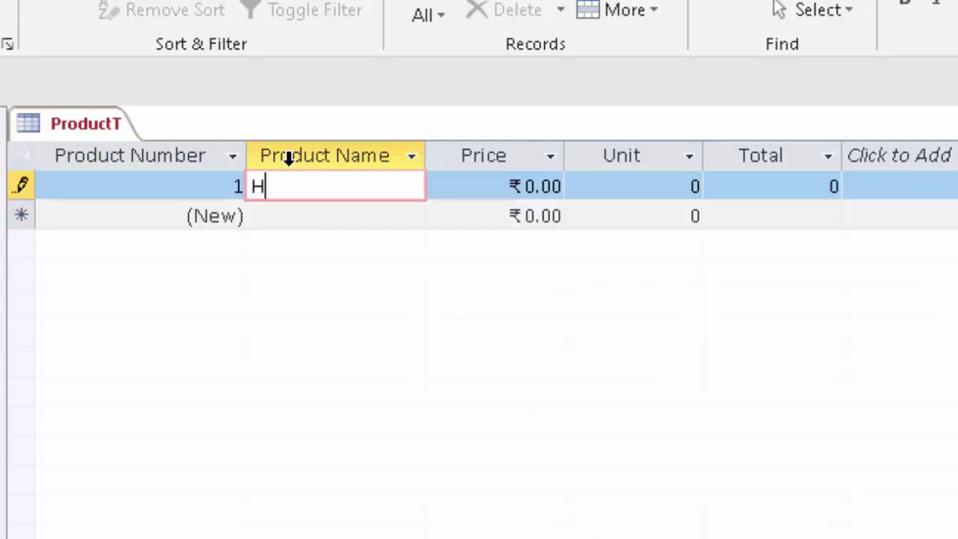
text(ead)
text( p)
text(hone)
key(BackSpace)
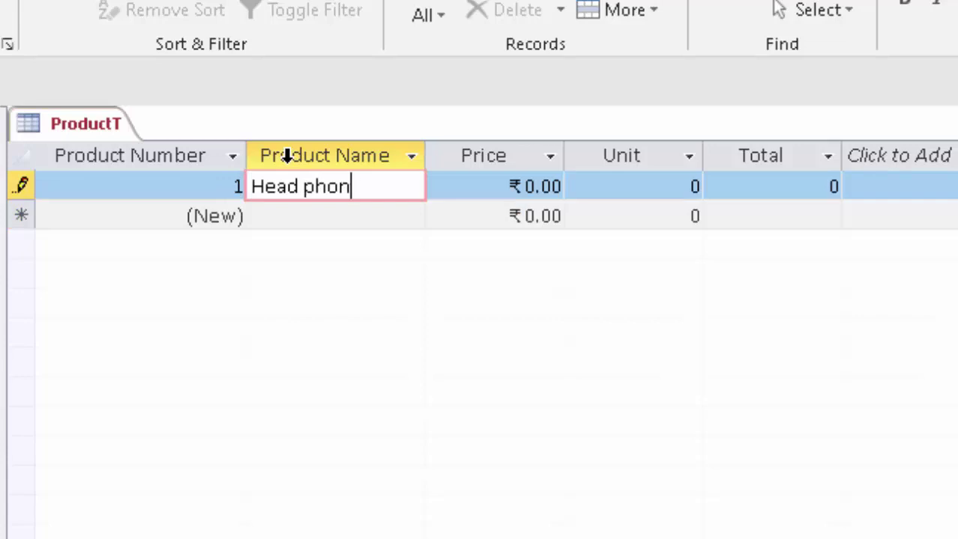
text(e)
key(Tab)
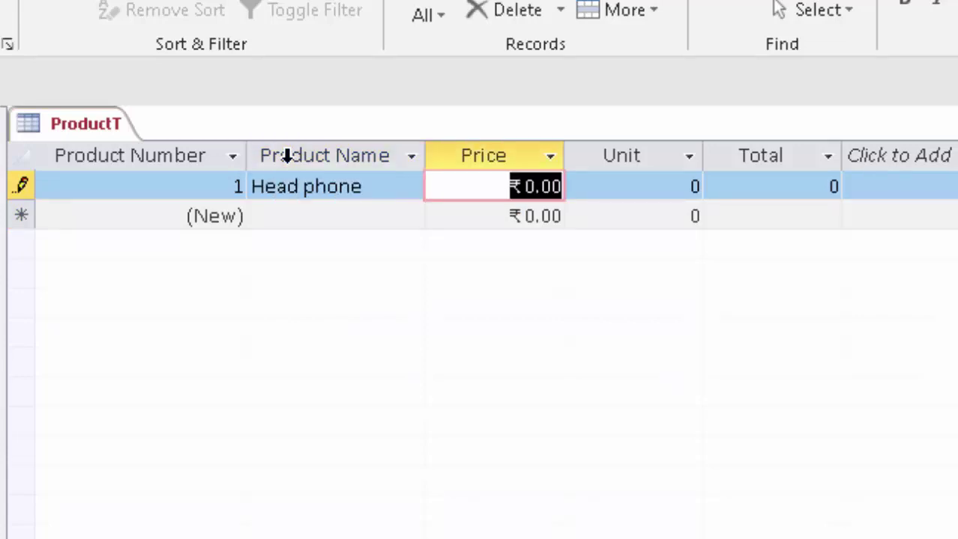
text(560)
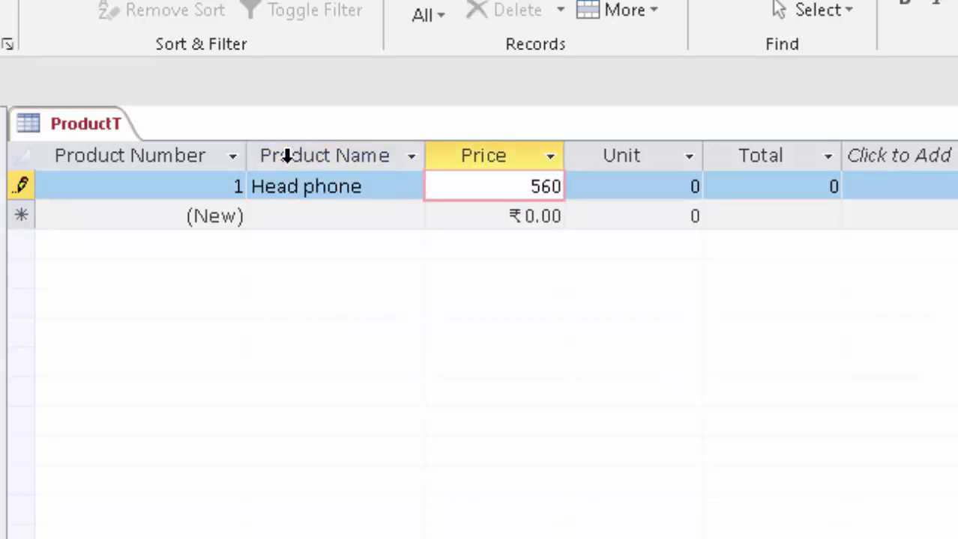
key(Tab)
text(6)
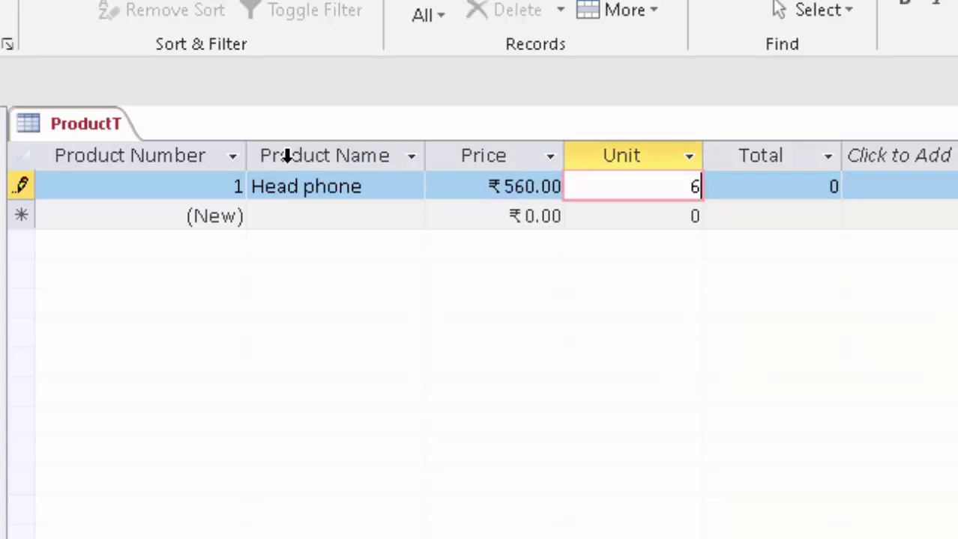
key(Tab)
key(Tab)
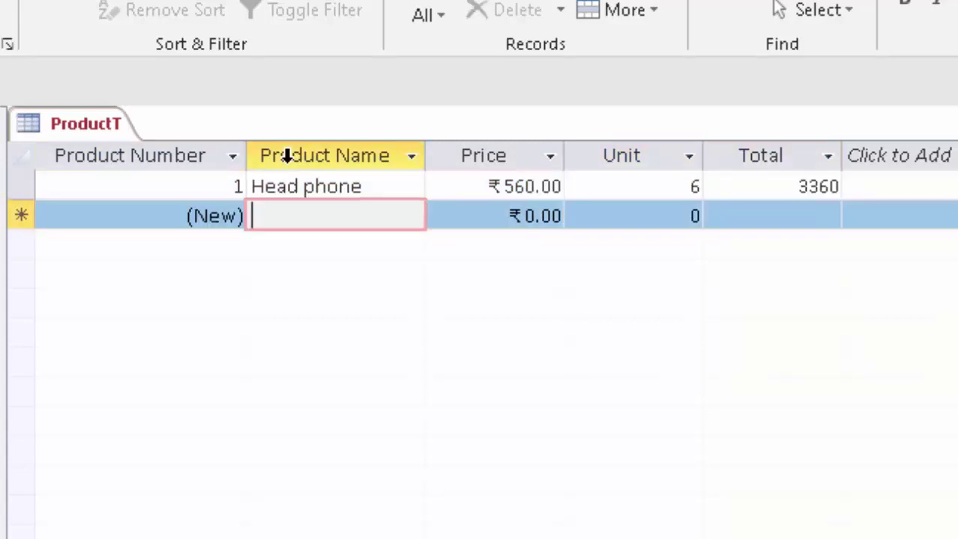
- Enter the Mouse record with 20 units, totalling 4000
text(Mou)
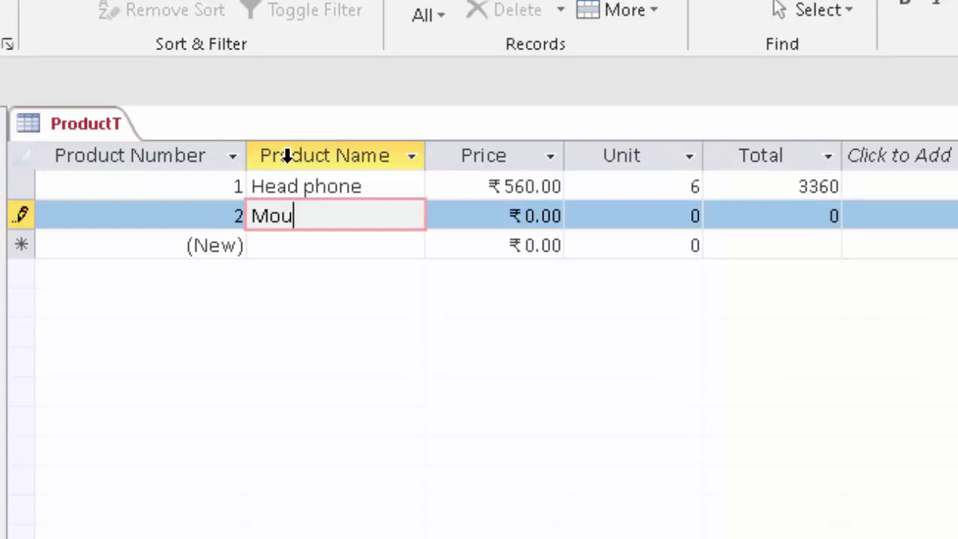
text(se)
key(Tab)
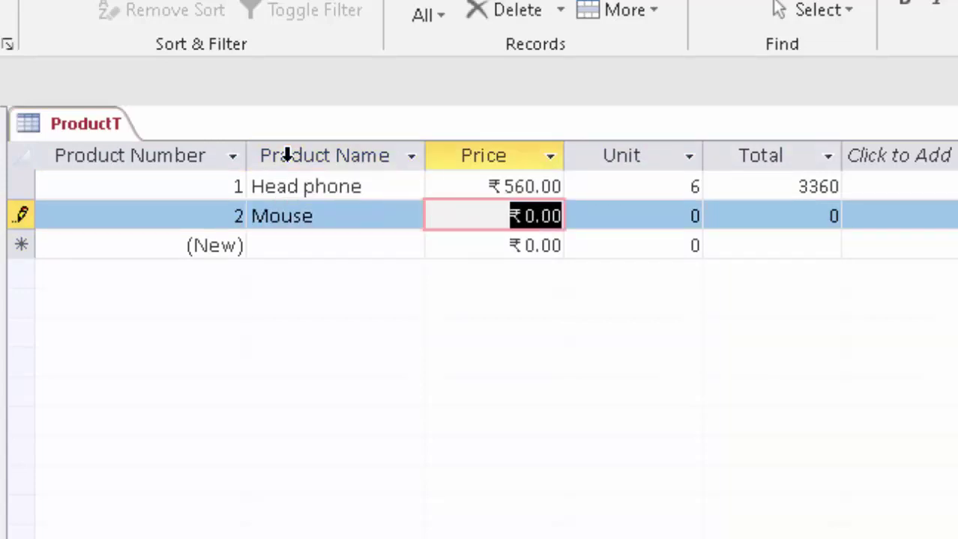
text(200)
key(Tab)
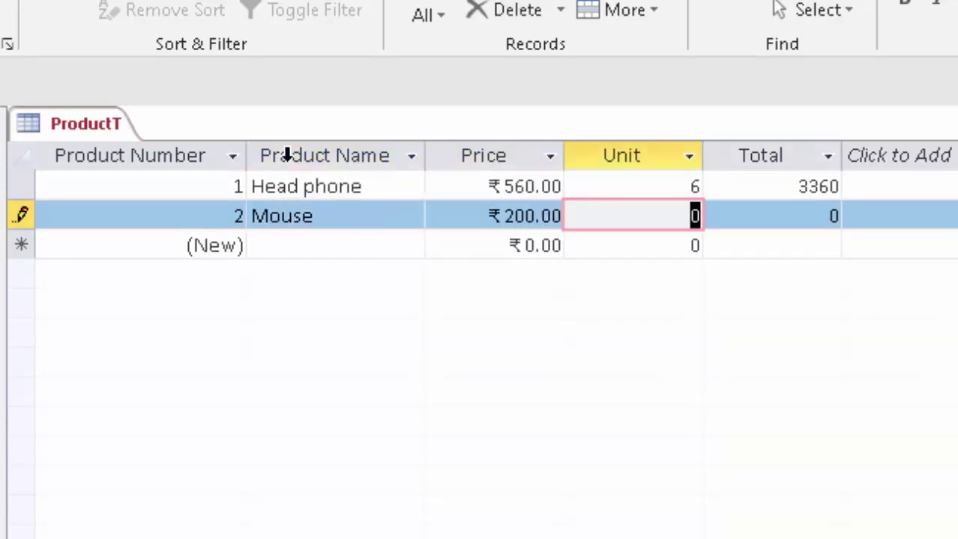
text(20)
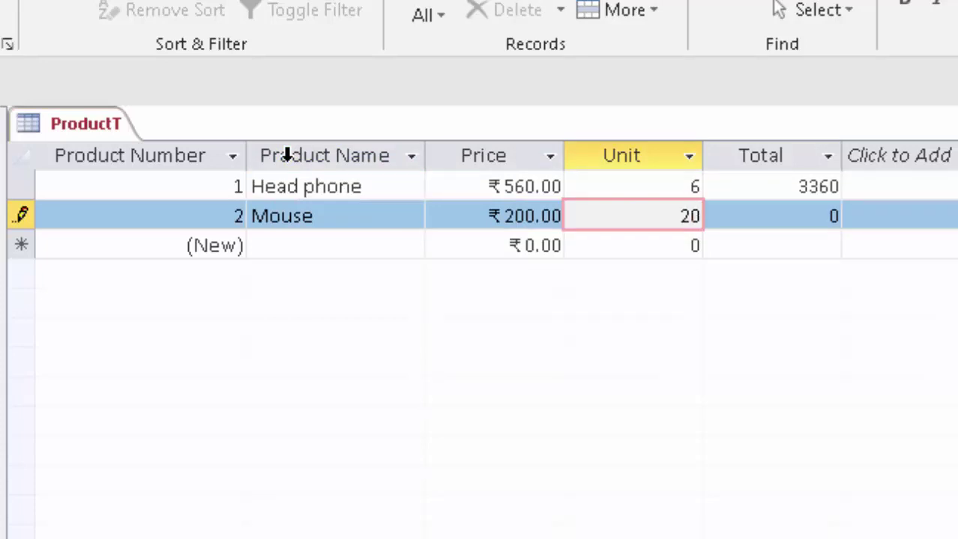
key(Tab)
key(Tab)
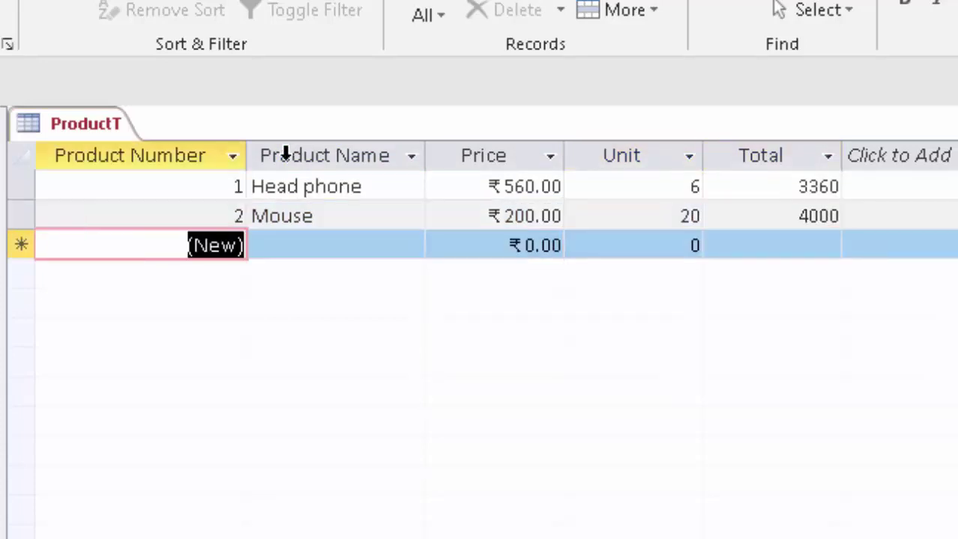
key(Tab)
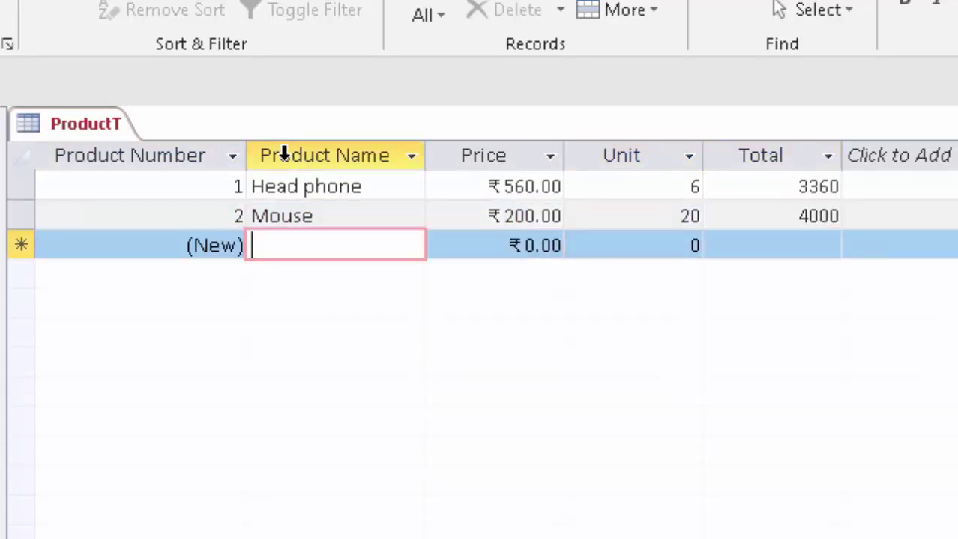
- Enter the Keyboard record with price 240 and 30 units
text(K)
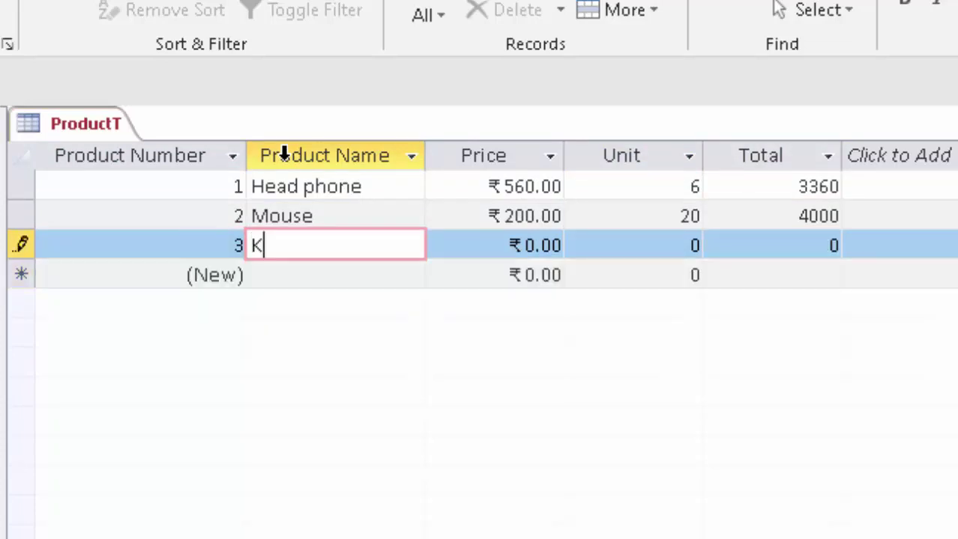
text(eyboa)
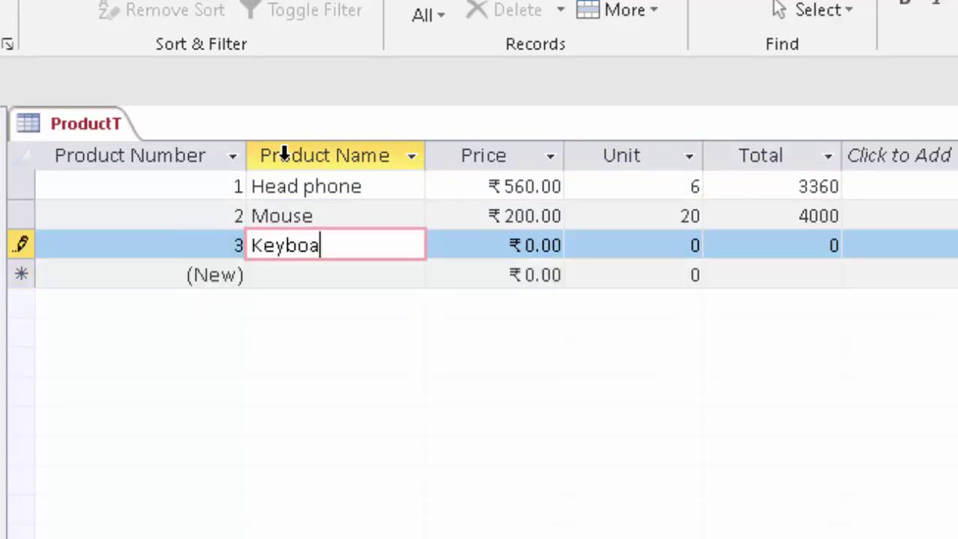
text(rd)
key(Tab)
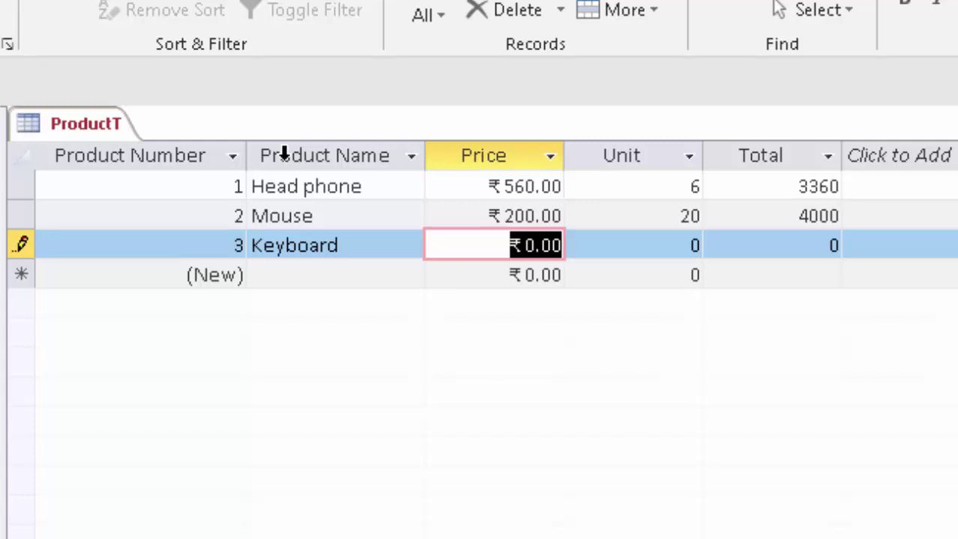
text(240)
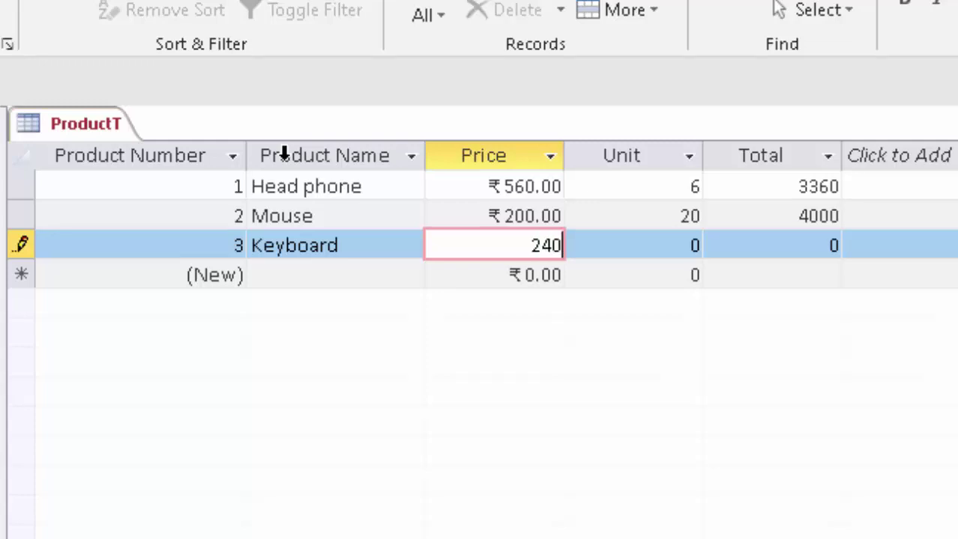
key(Tab)
text(30)
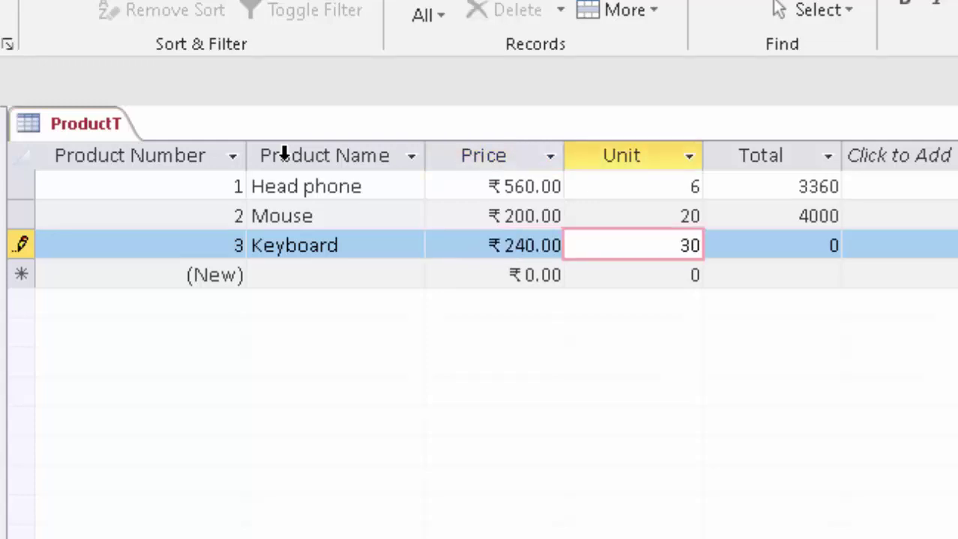
key(Tab)
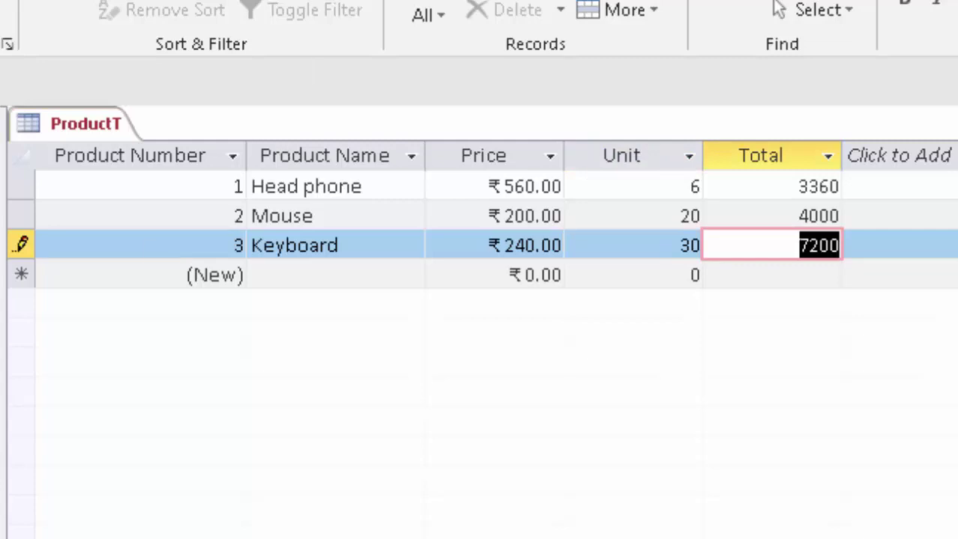
- Add the Ear Phone record with price 120 and 12 units
click(301, 277)
text(E)
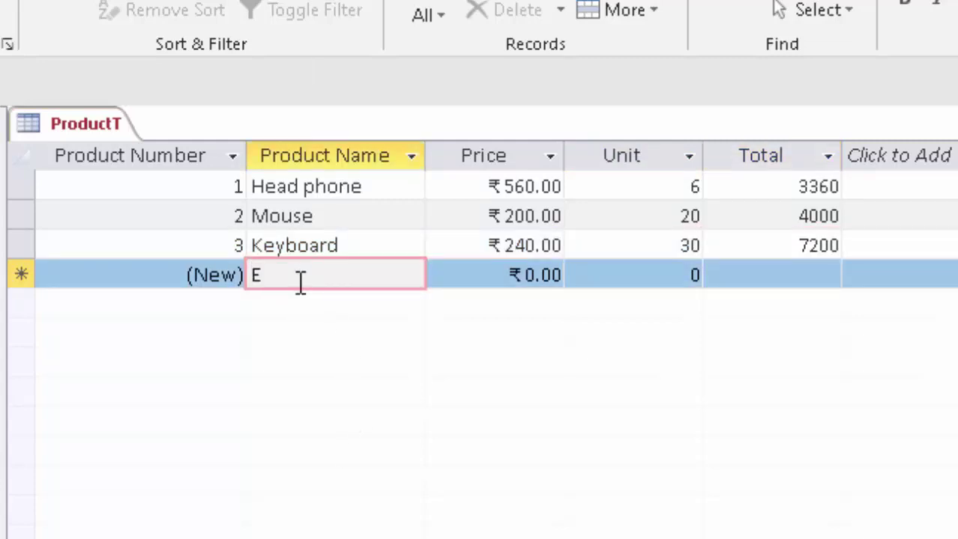
text(ar Ph)
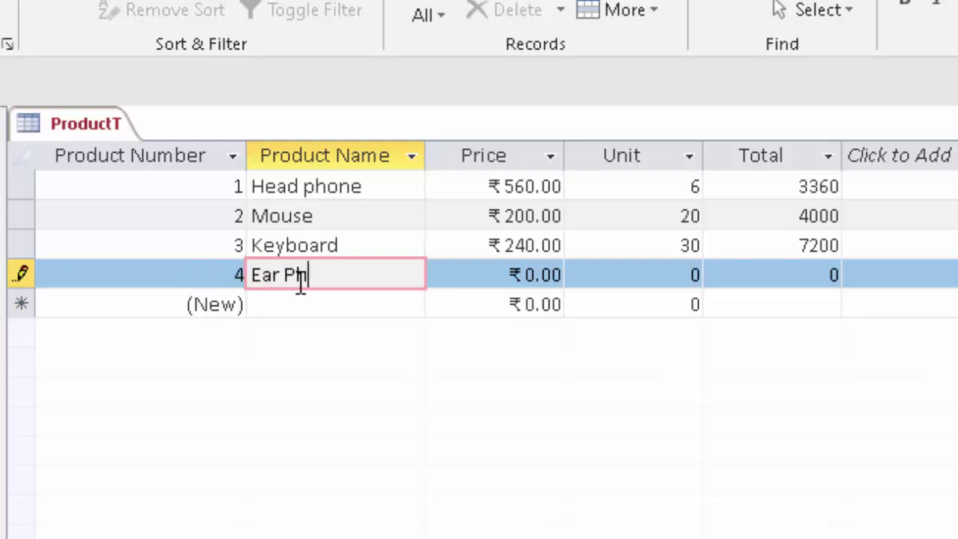
text(one)
key(Tab)
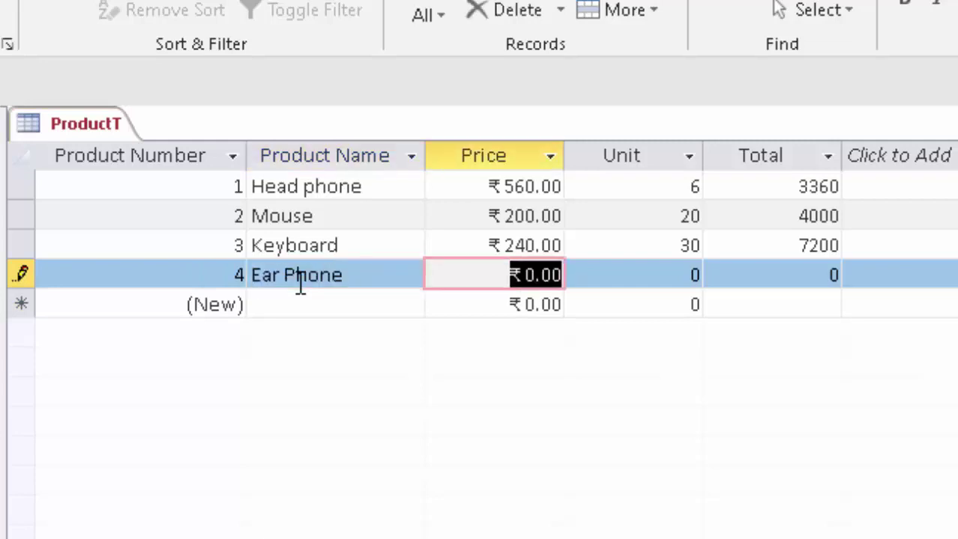
text(12)
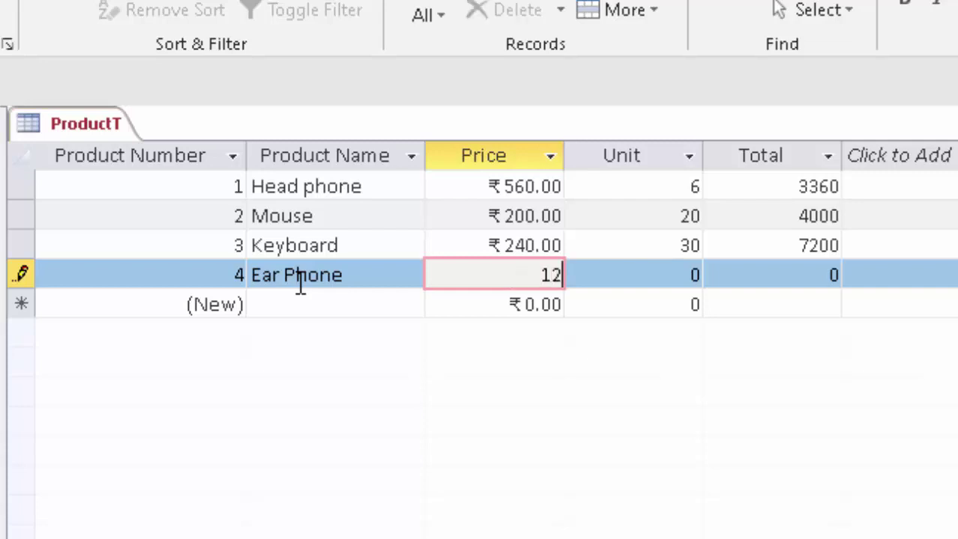
text(0)
key(Tab)
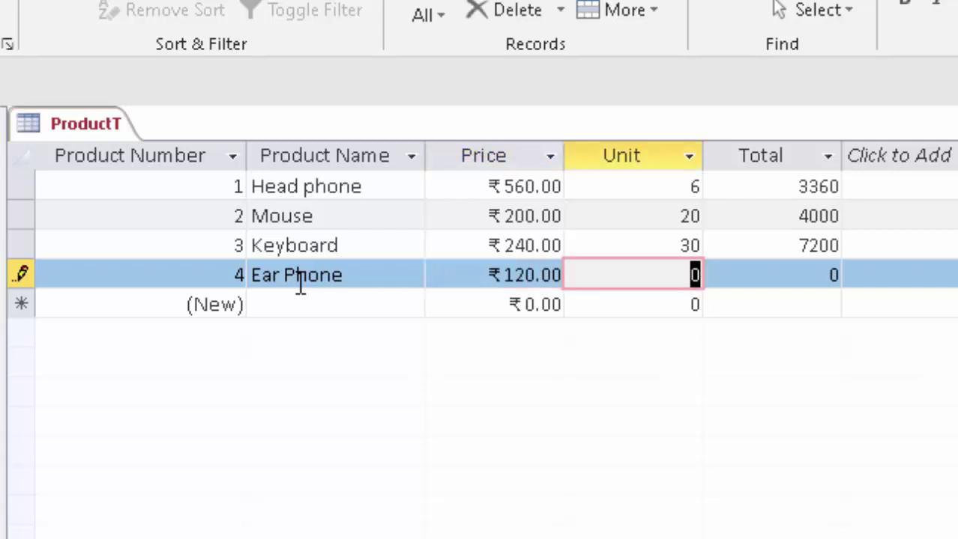
text(12)
key(Tab)
key(Tab)
key(Tab)
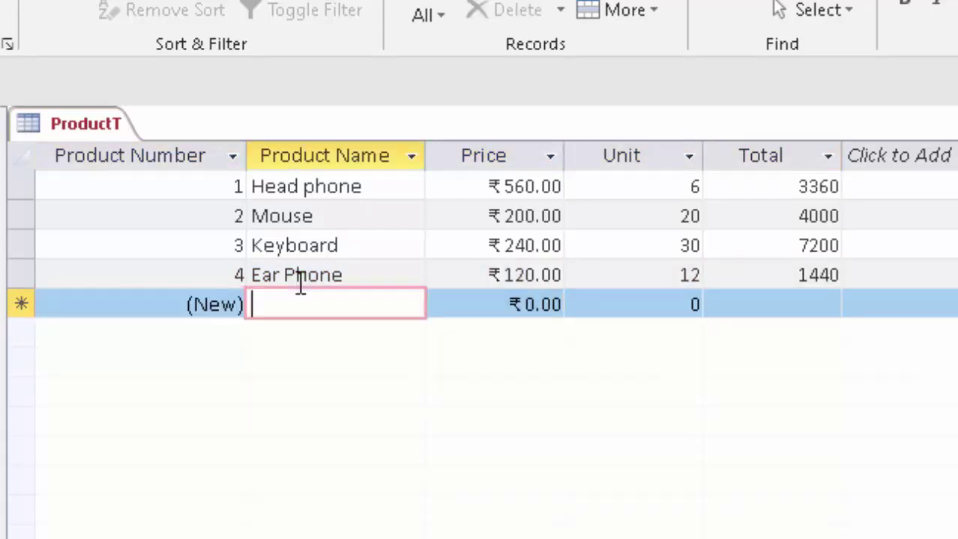
- Add the Apple Iphone record with price 45,000 and 2 units, and save it
text(Appl)
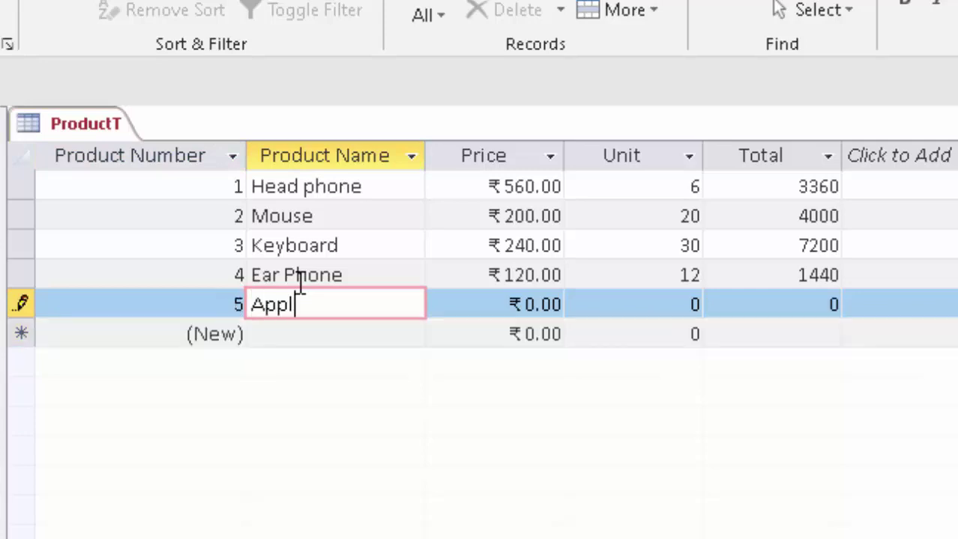
text(e Iph)
text(one)
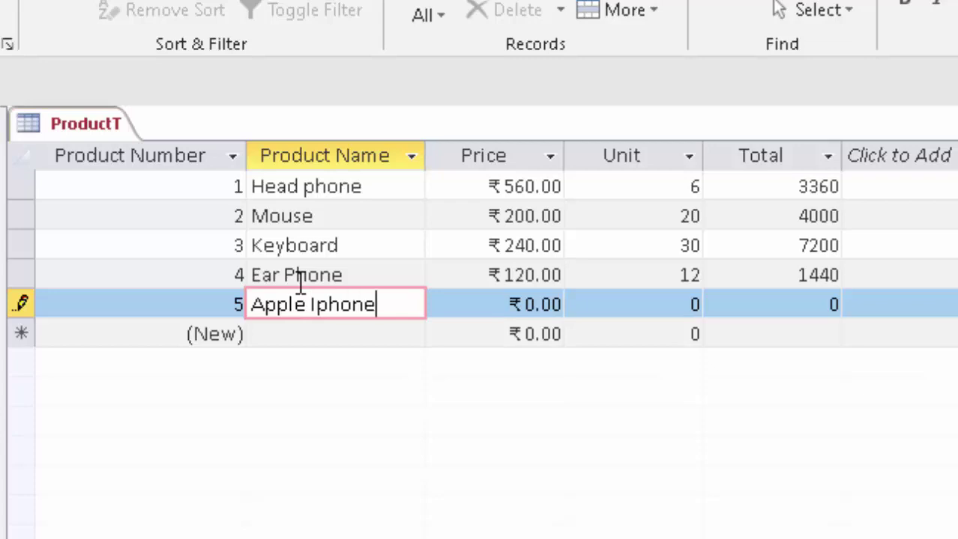
key(Tab)
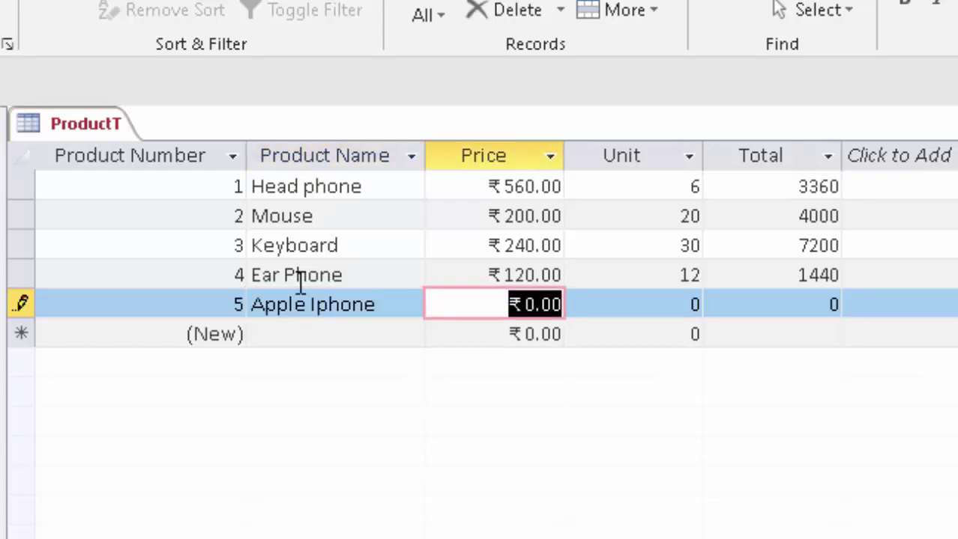
text(45,00)
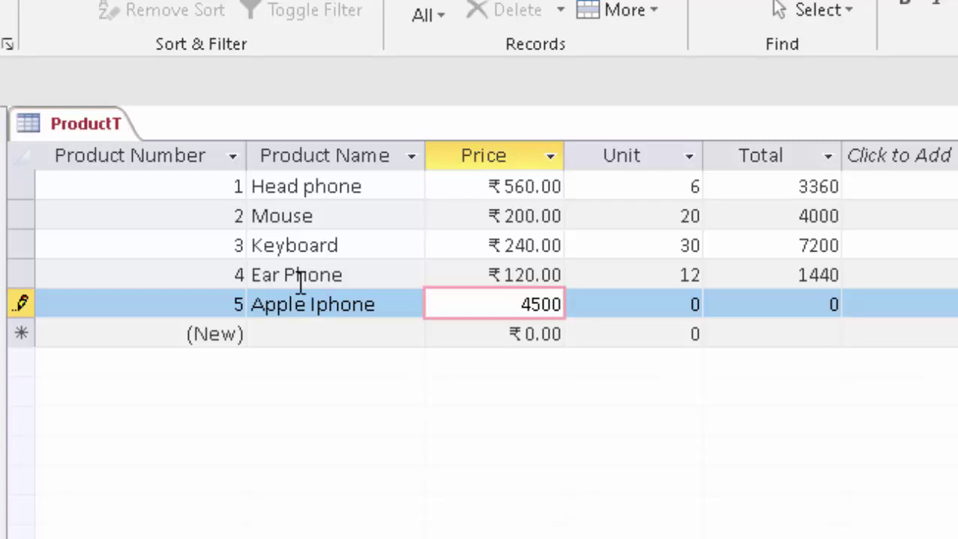
text(0)
key(Tab)
text(2)
key(Tab)
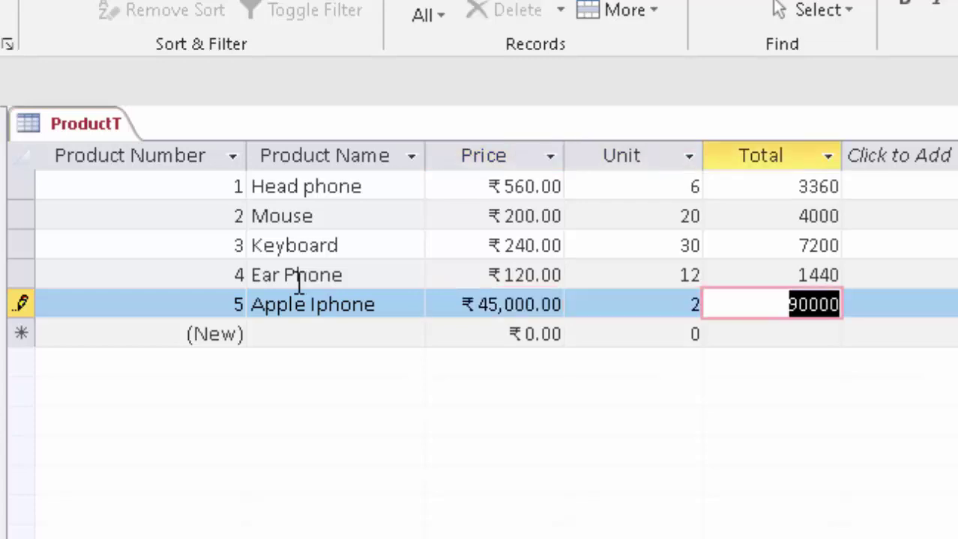
key(Tab)
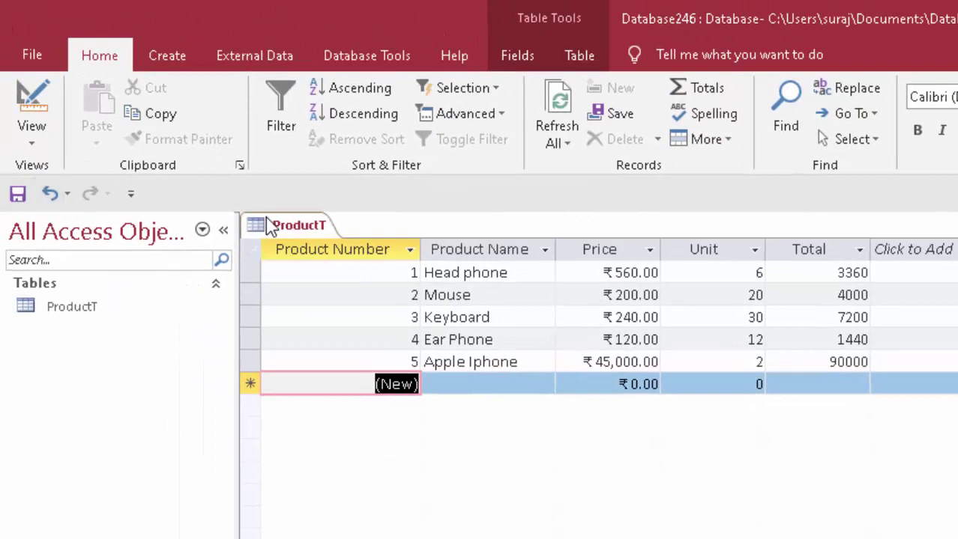
- Close the ProductT table and create a new blank table
right_click(287, 226)
click(335, 262)
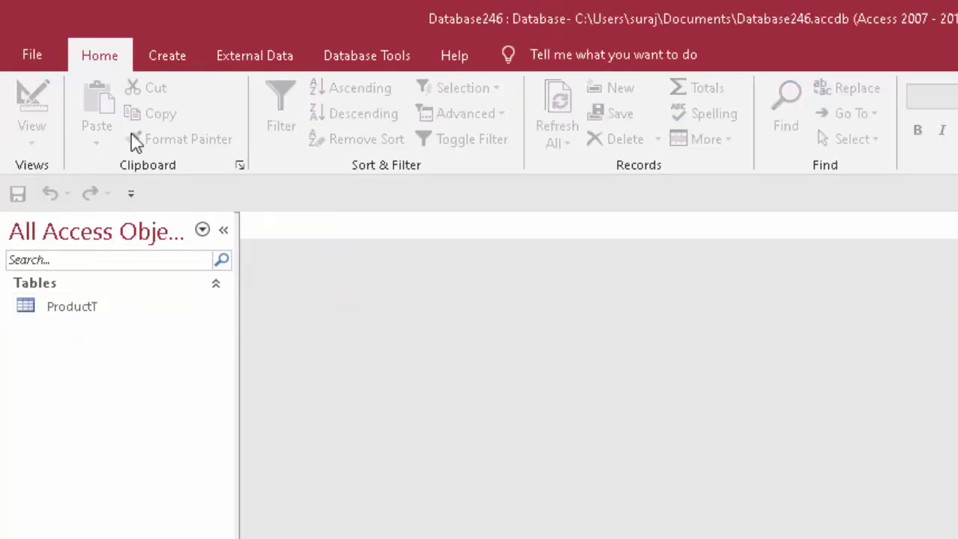
click(171, 59)
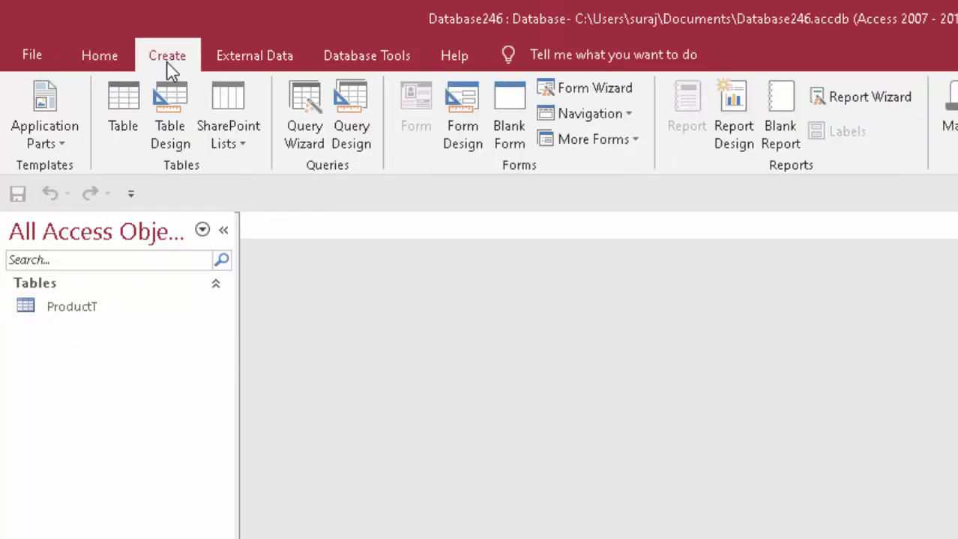
click(126, 98)
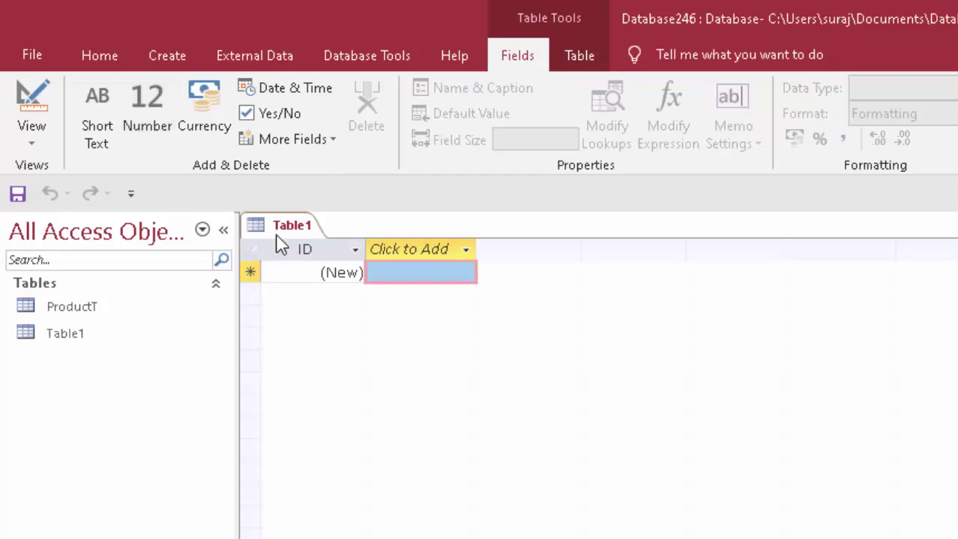
- Switch the new table to Design view, saving it as CustomerT
click(32, 97)
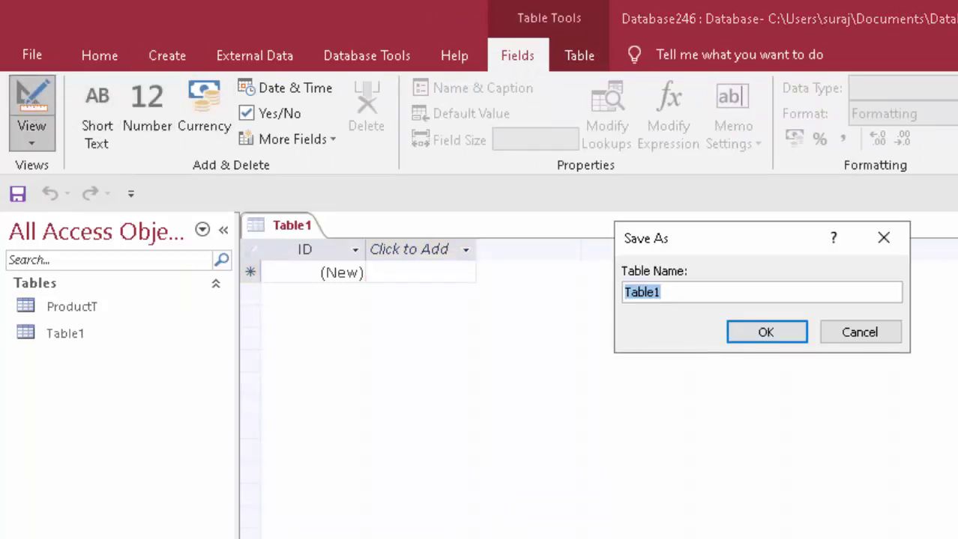
key(BackSpace)
text(C)
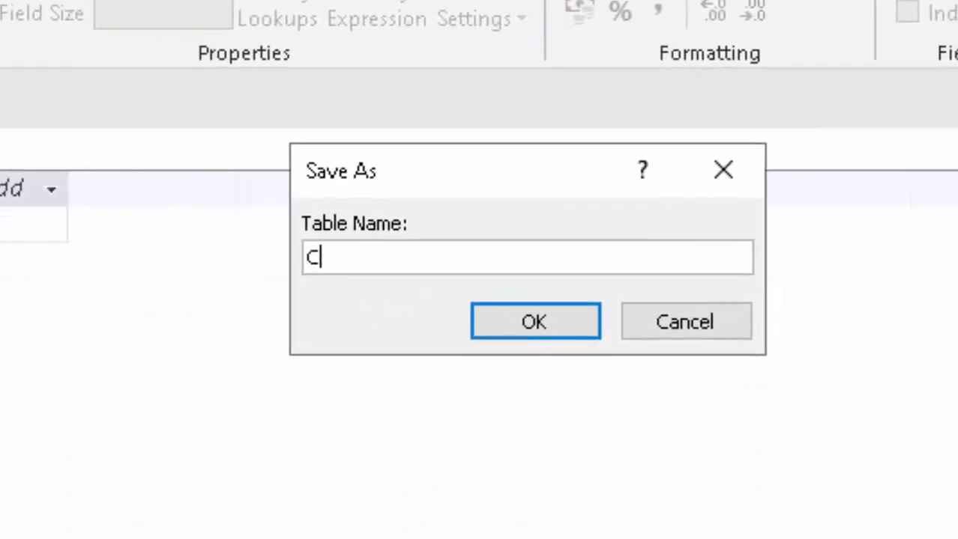
text(ustom)
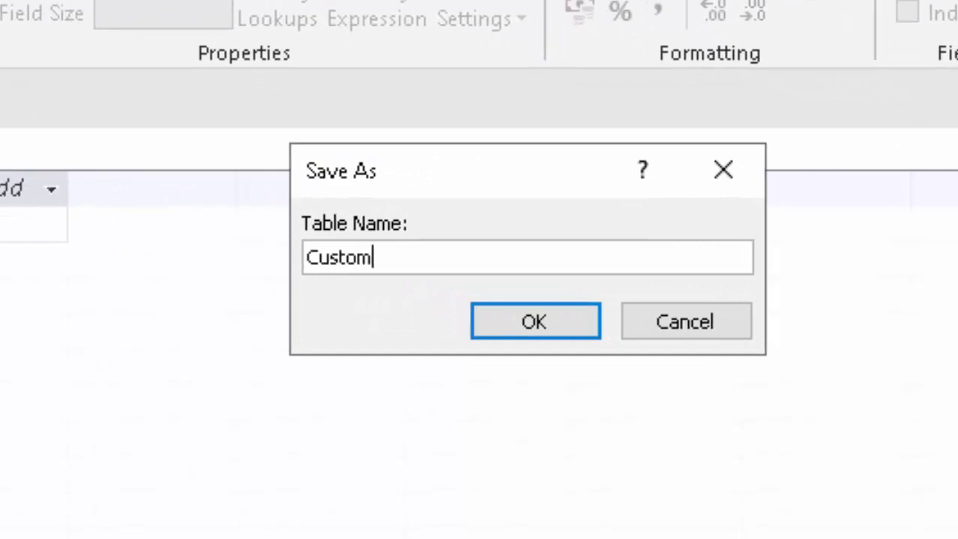
text(erT)
key(Return)
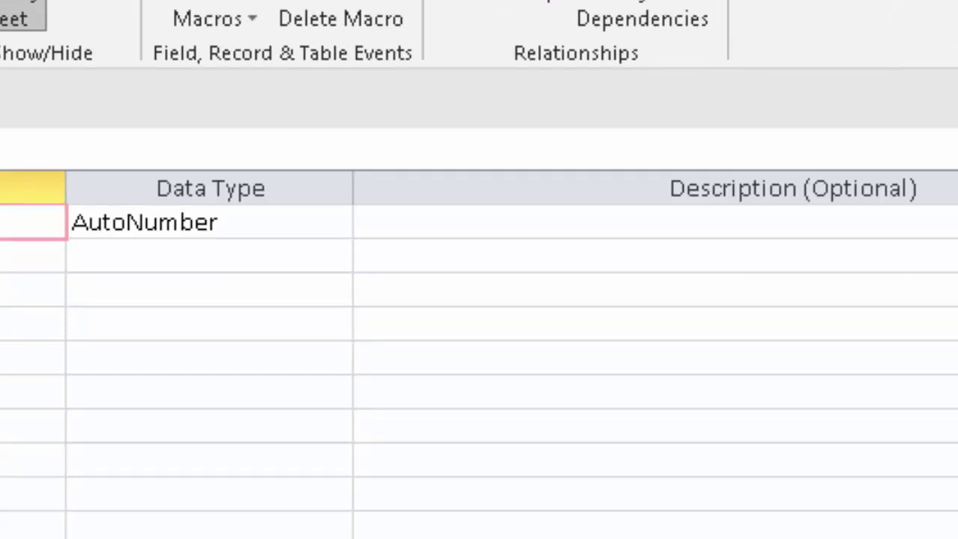
- Make the Customer Id field a Short Text field
key(Tab)
key(Tab)
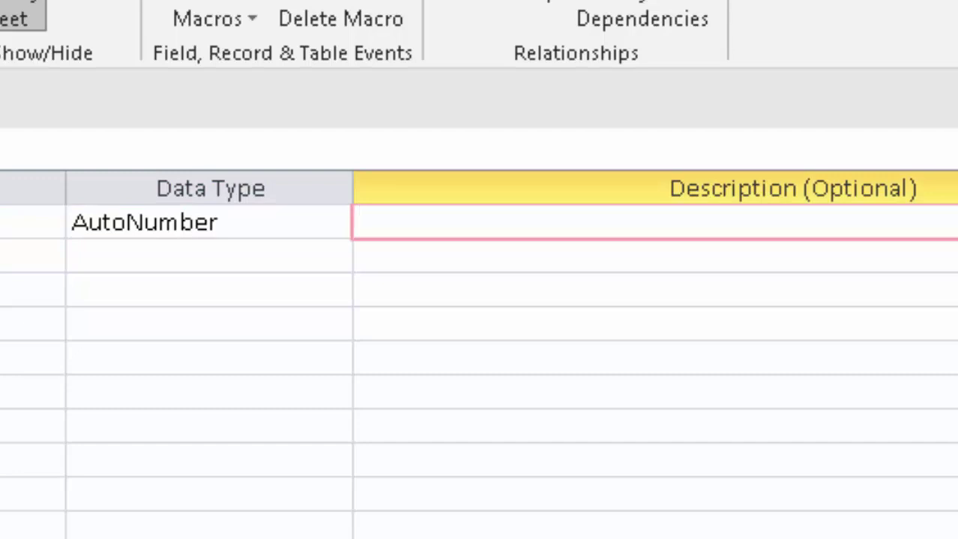
click(547, 223)
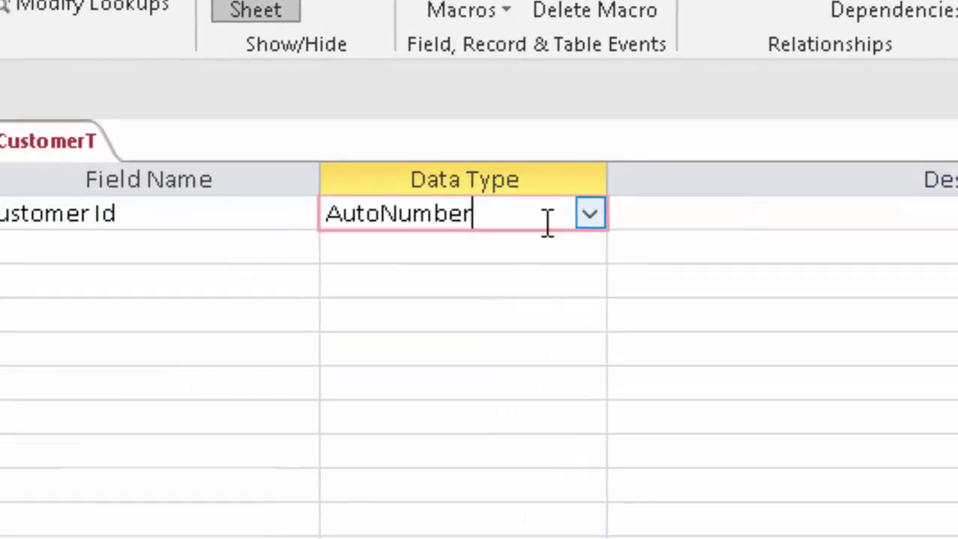
click(682, 212)
click(627, 241)
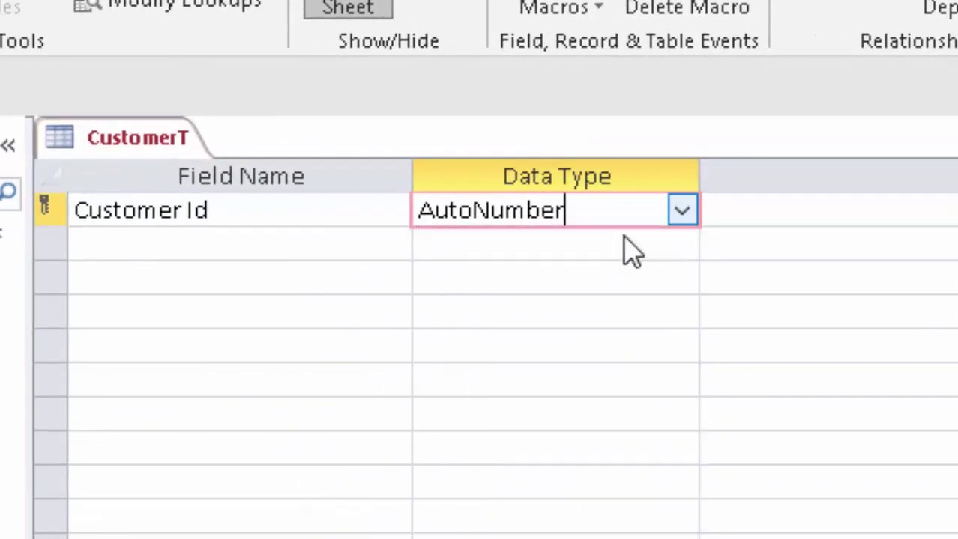
- Add Customer Name and Product Number fields as Short Text
click(131, 246)
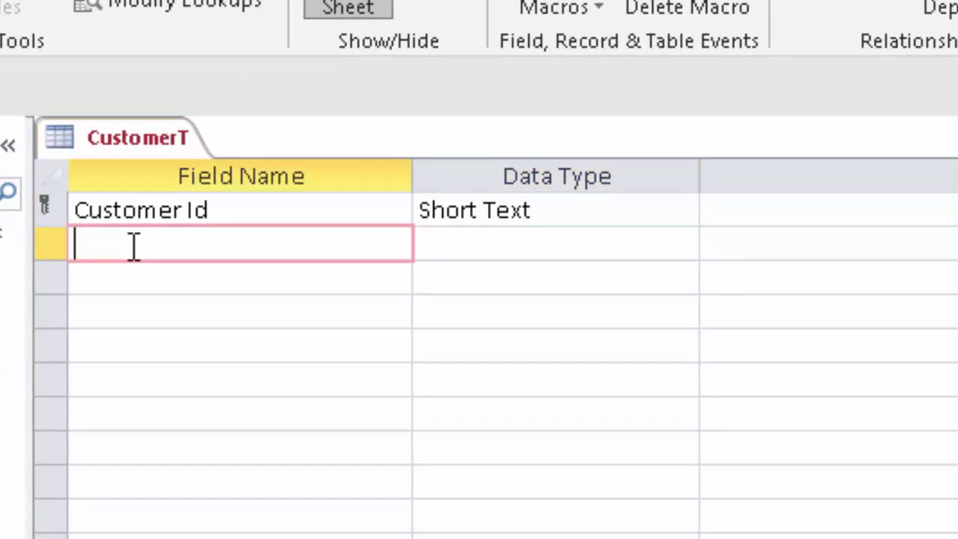
text(Cus)
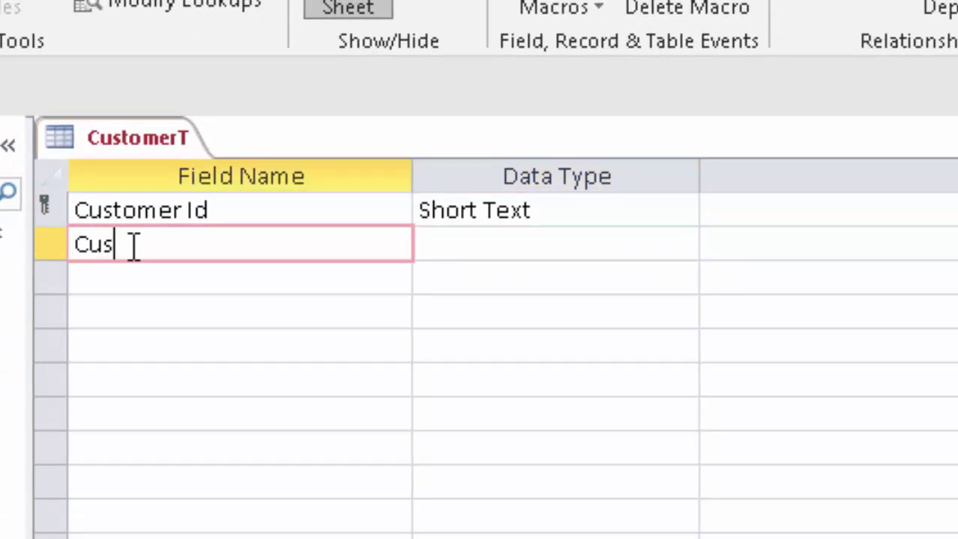
text(tomer)
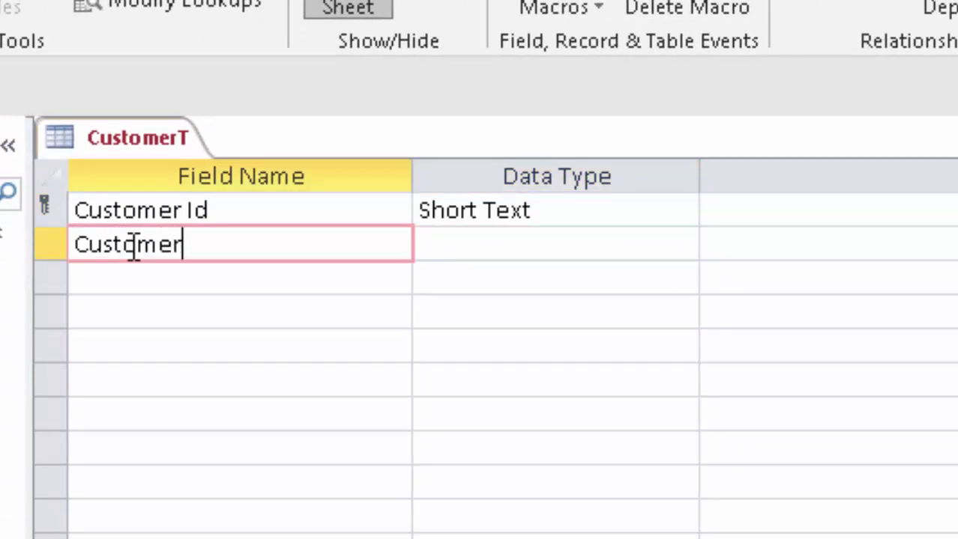
text( N)
text(ame)
key(Tab)
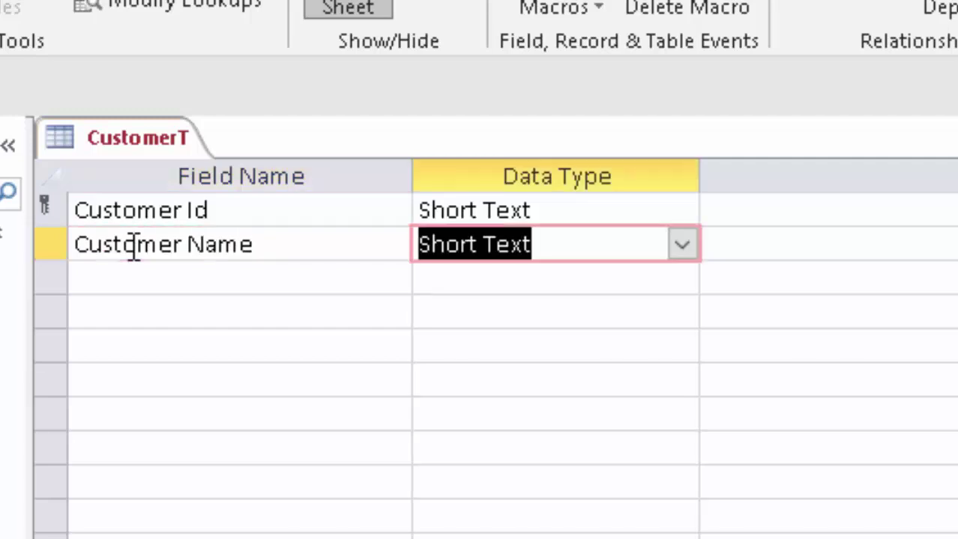
key(Tab)
key(Tab)
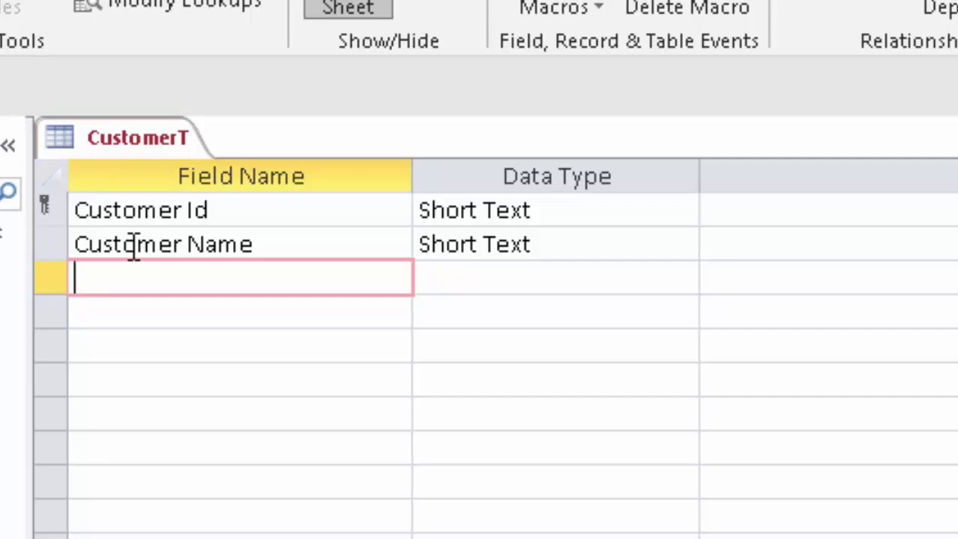
text(Prod)
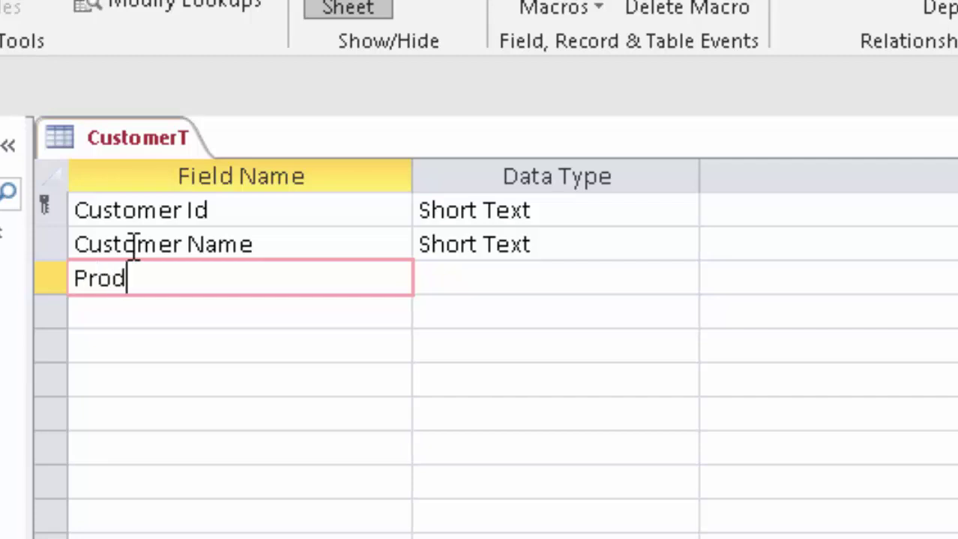
text(uct)
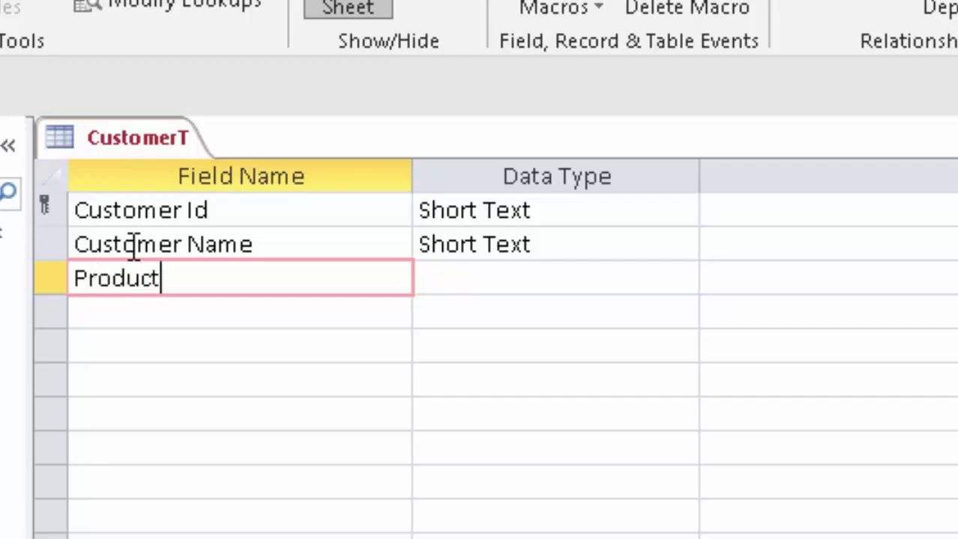
text(Namber)
key(Tab)
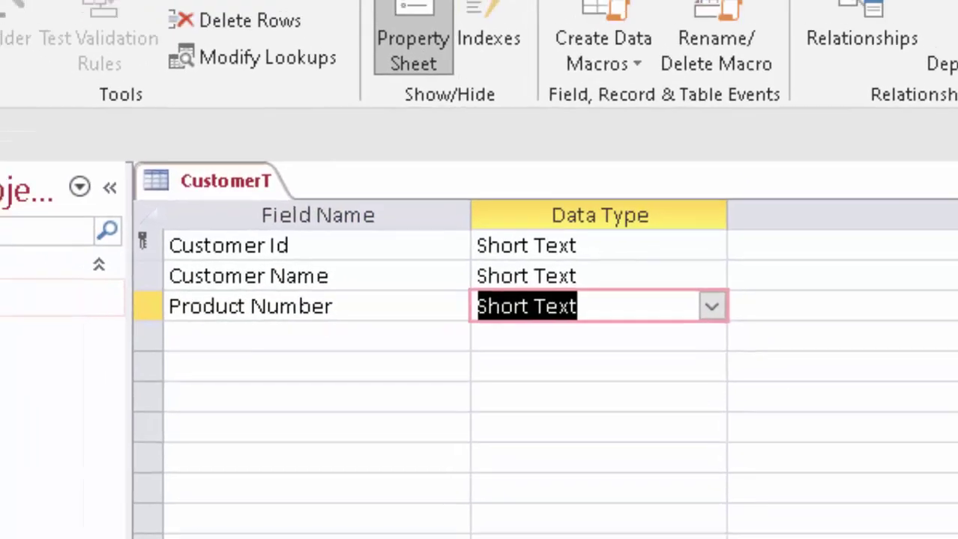
- Save the pending changes to the table before switching to CustomerT
click(128, 335)
double_click(112, 367)
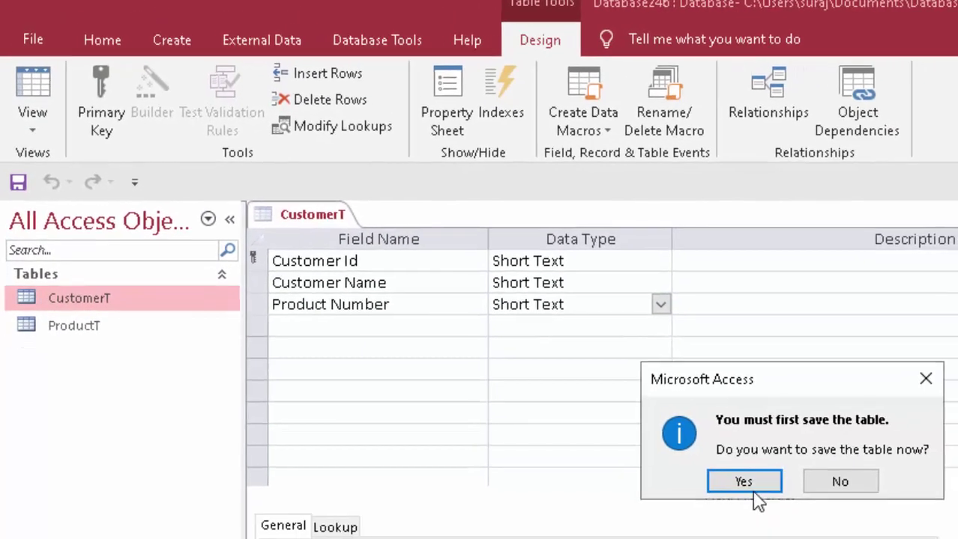
click(824, 483)
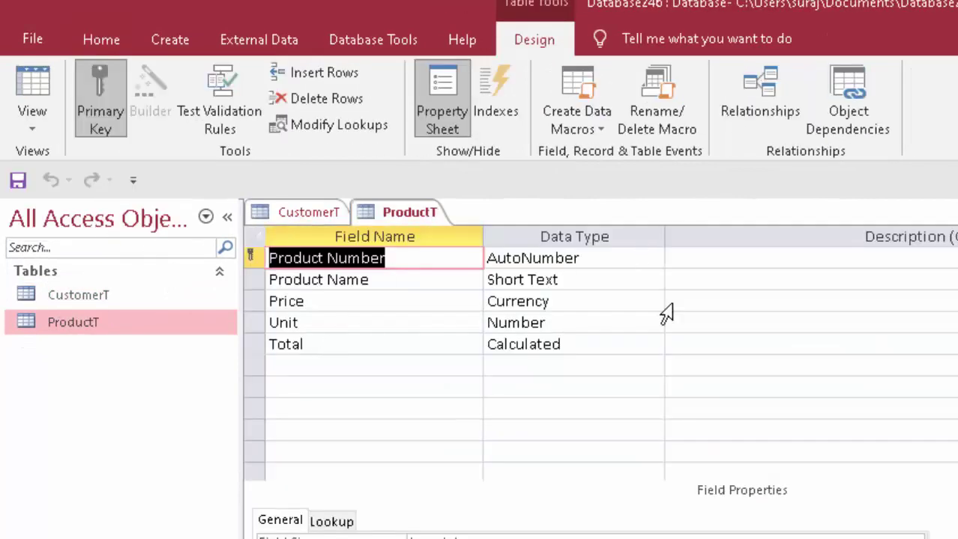
- Open CustomerT in Design view and change Product Number's data type to Number
double_click(97, 306)
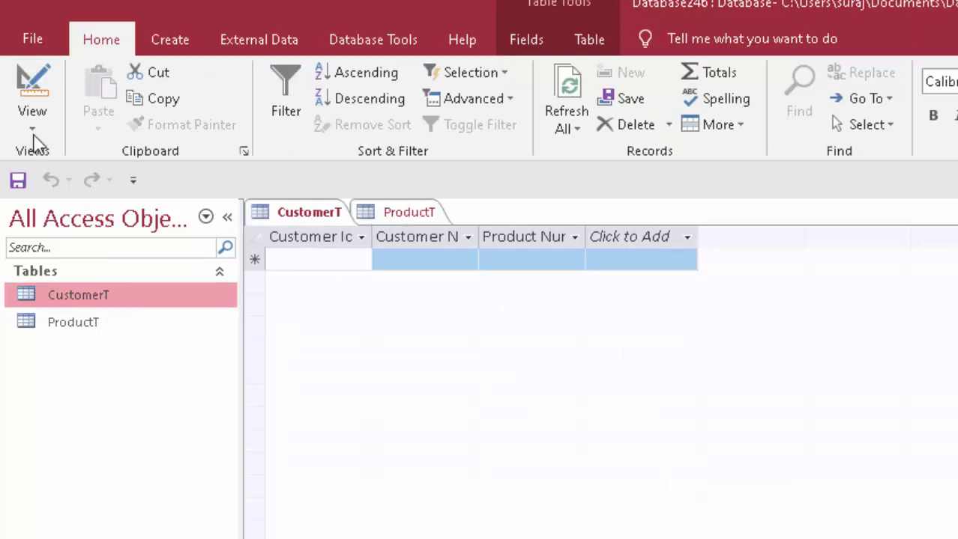
click(32, 129)
click(66, 223)
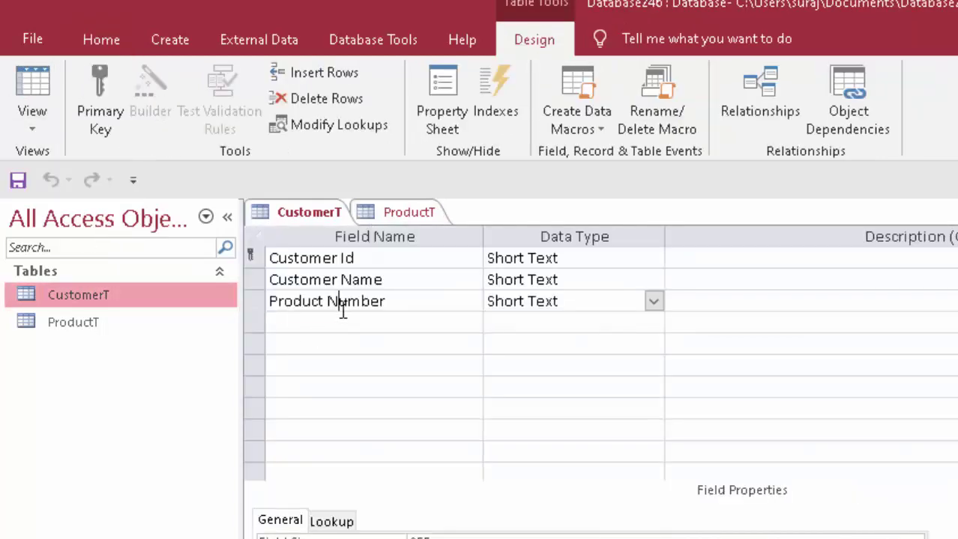
click(575, 303)
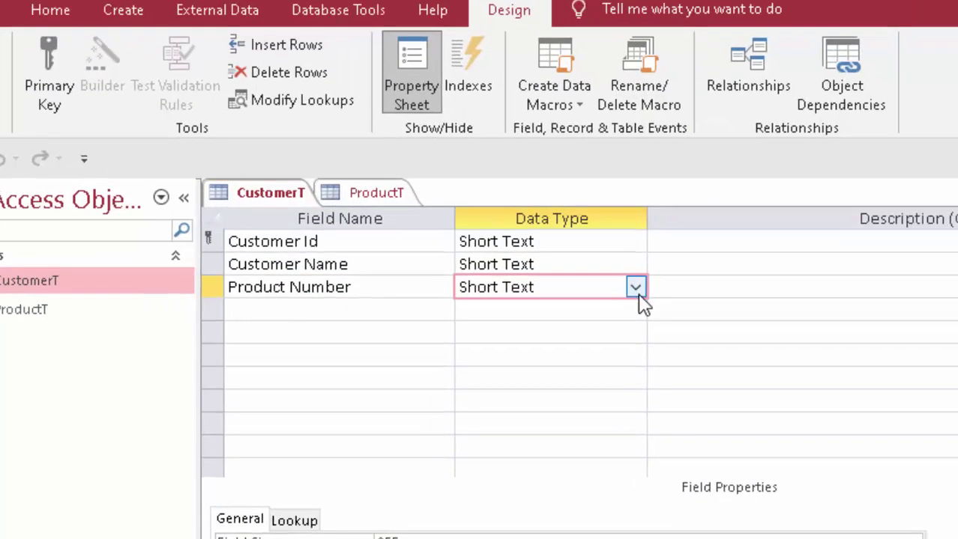
click(637, 292)
click(581, 356)
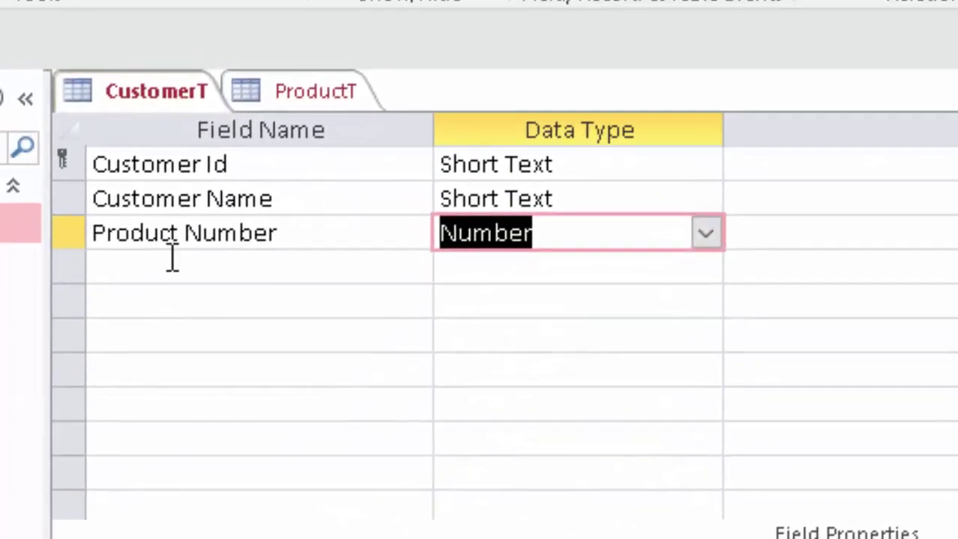
click(181, 267)
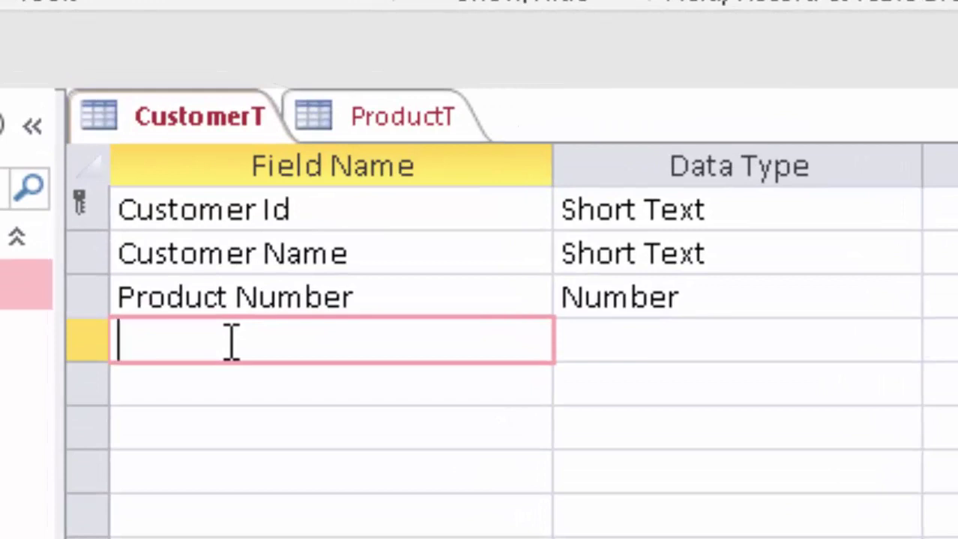
- Add Address and City fields to CustomerT, both kept as Short Text
text(Addres)
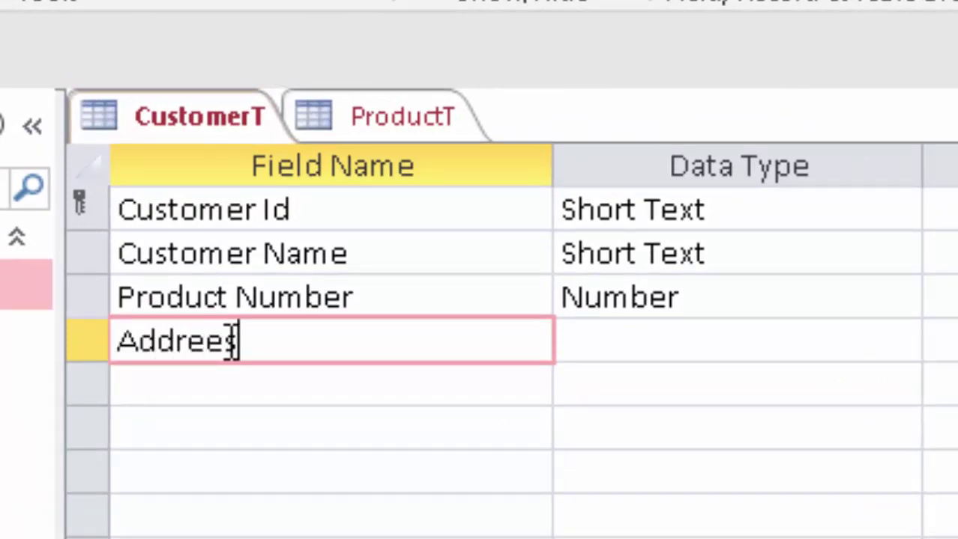
key(BackSpace)
key(BackSpace)
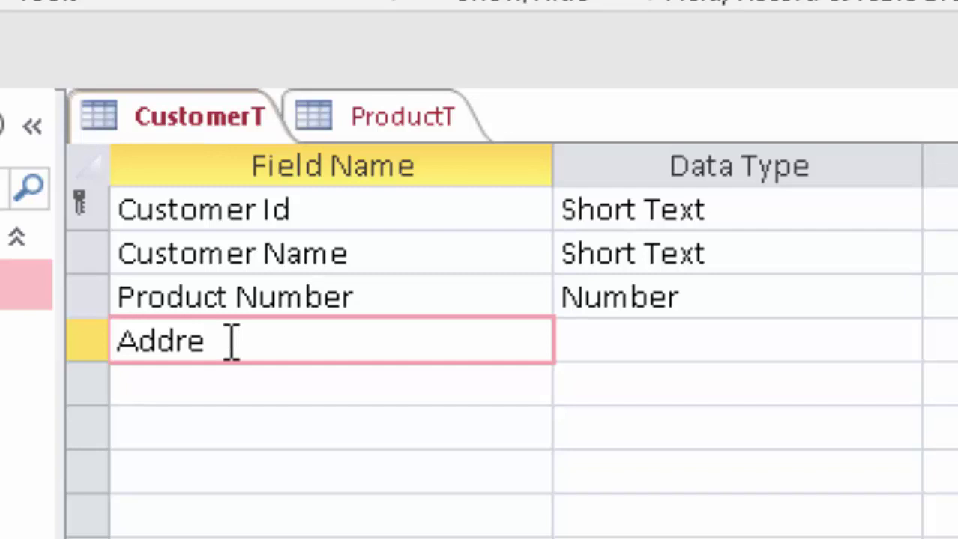
text(ss)
key(Tab)
key(Tab)
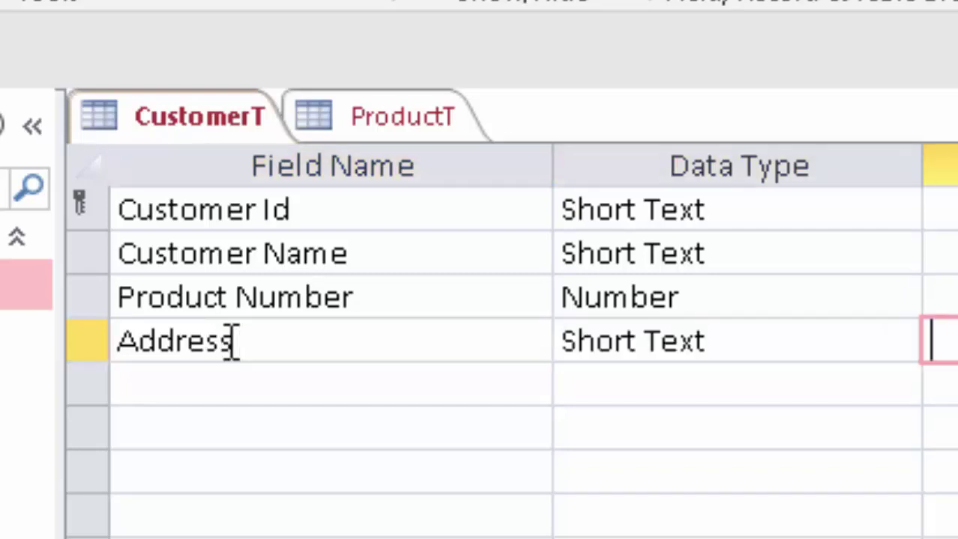
key(Tab)
text(Ci)
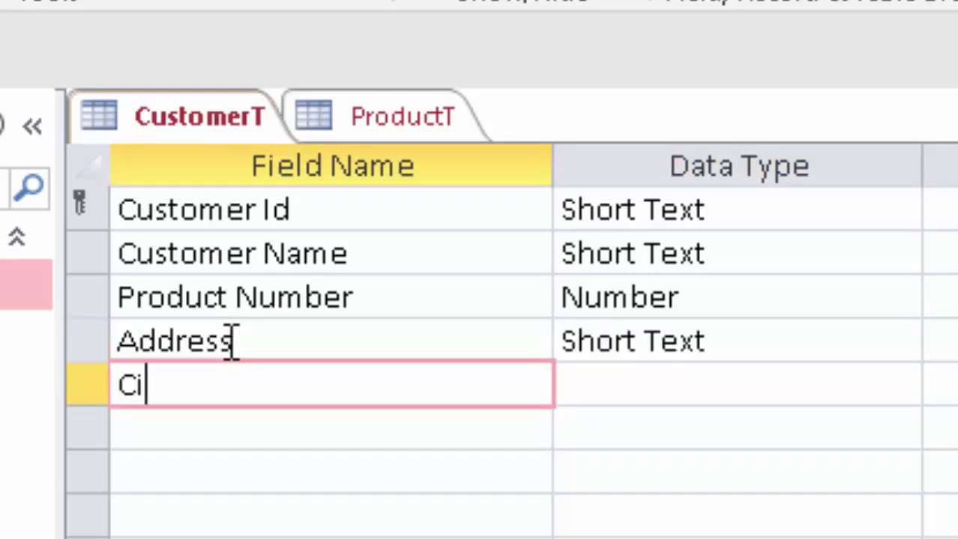
text(y)
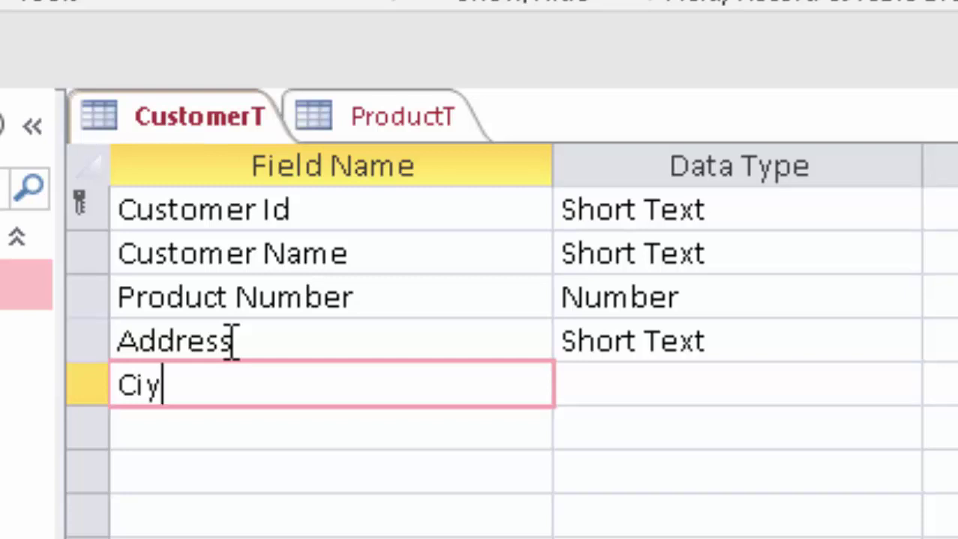
key(BackSpace)
key(BackSpace)
text(it)
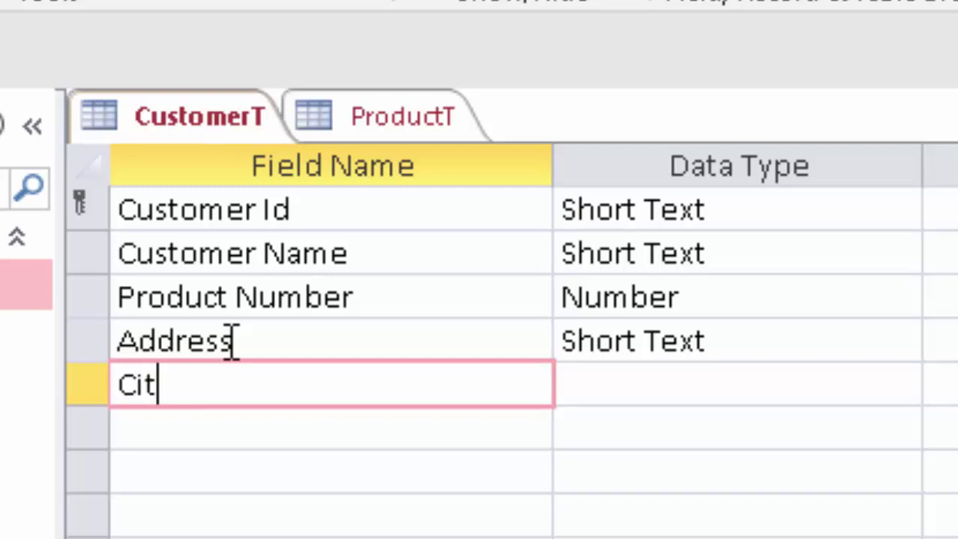
text(y)
key(Tab)
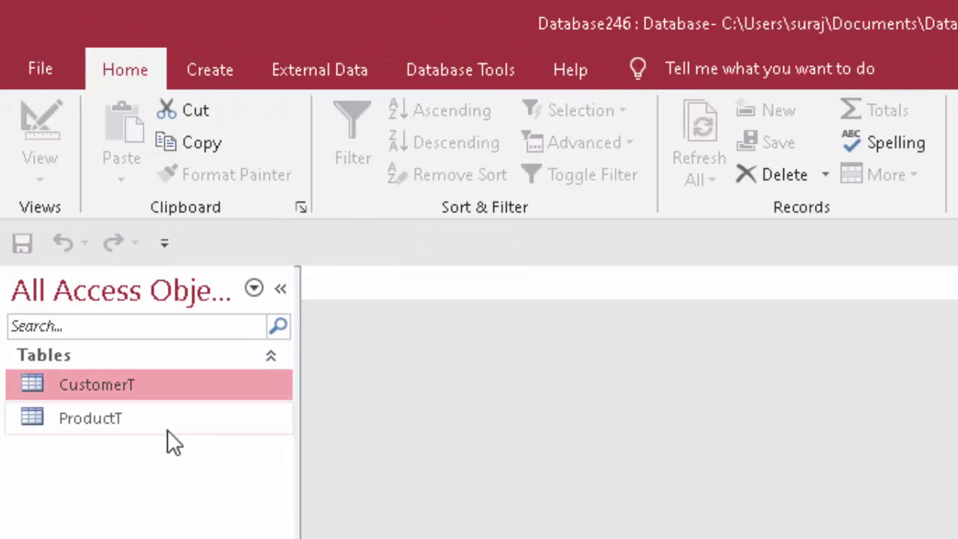
- Open the ProductT and CustomerT datasheets and enter A002's address and city
click(188, 410)
double_click(217, 415)
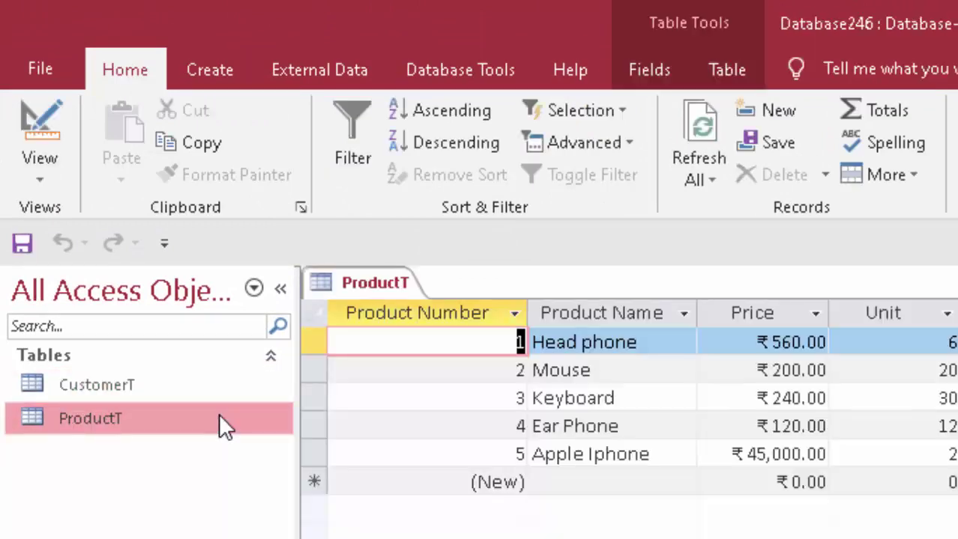
click(219, 387)
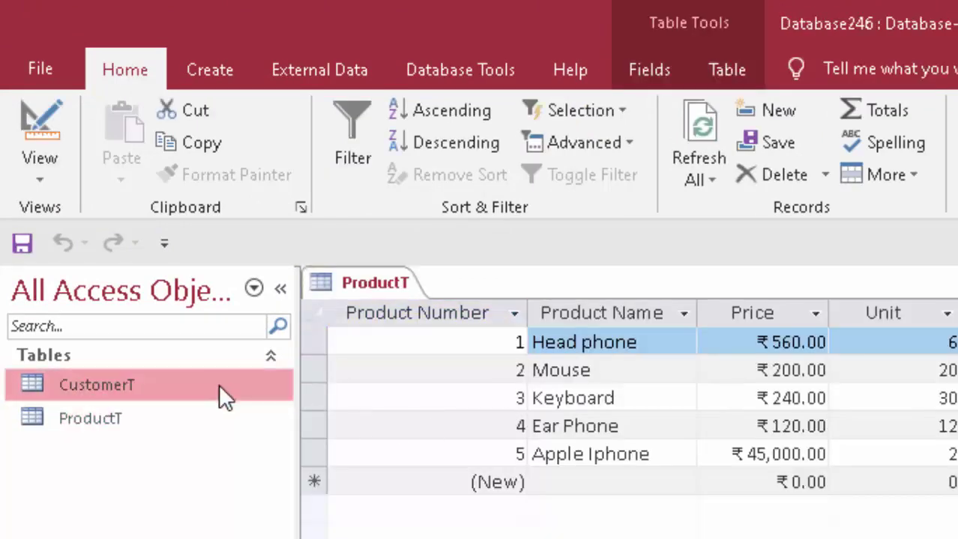
double_click(219, 384)
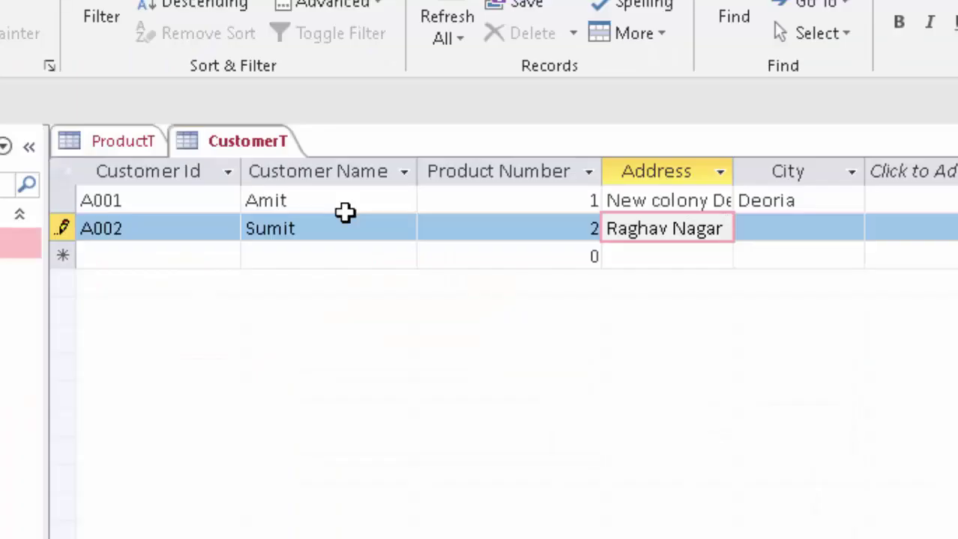
text(De)
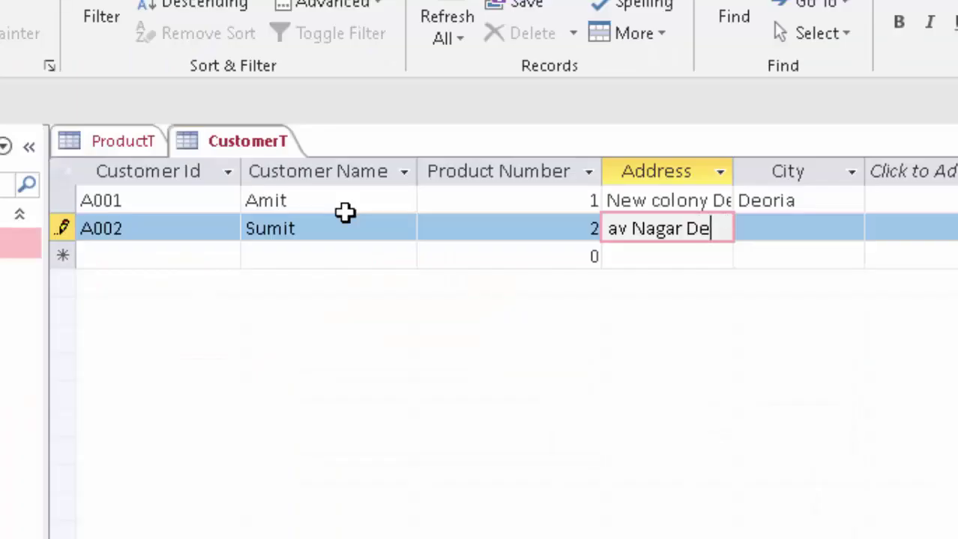
text(o)
text(ia)
key(Tab)
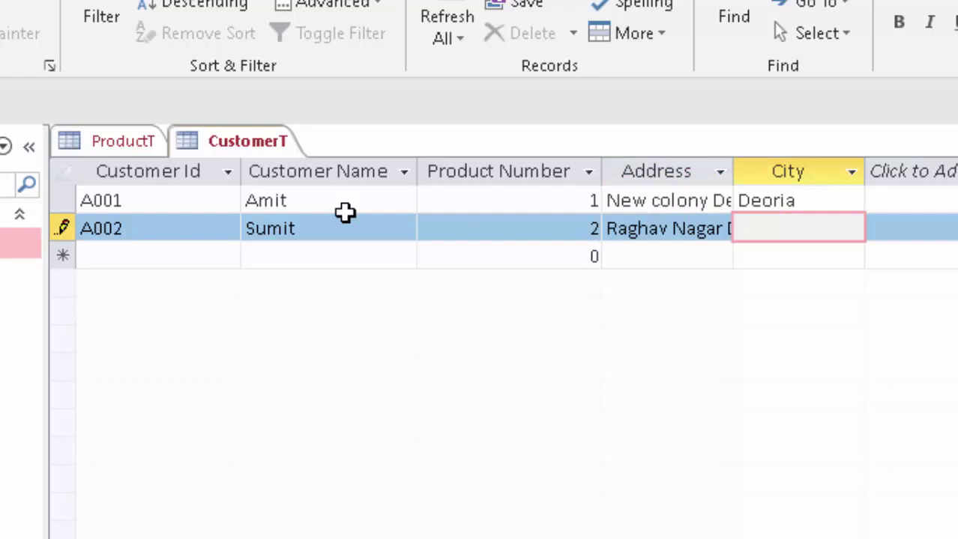
text(eori)
text(a)
key(Tab)
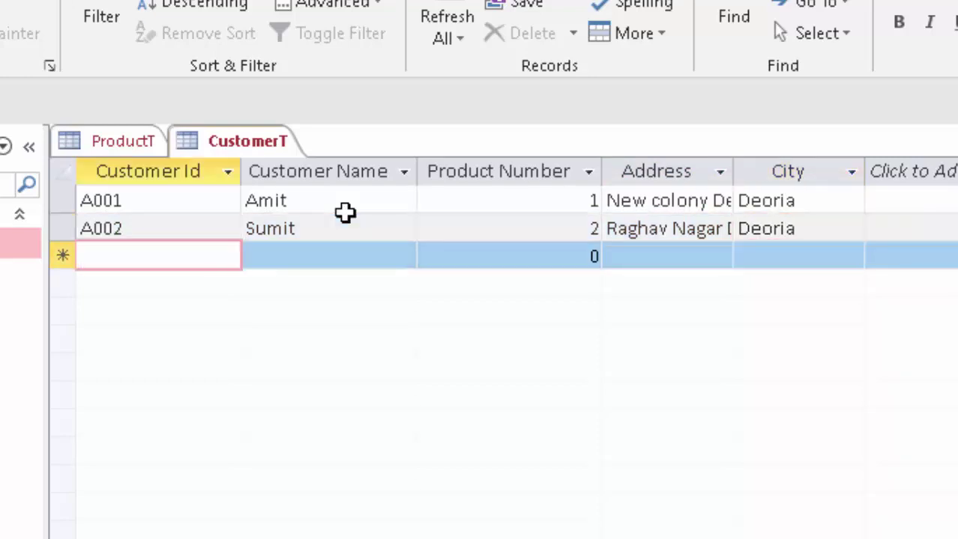
- Add customer A003 with a name, Product Number 3 and an address
text(A00)
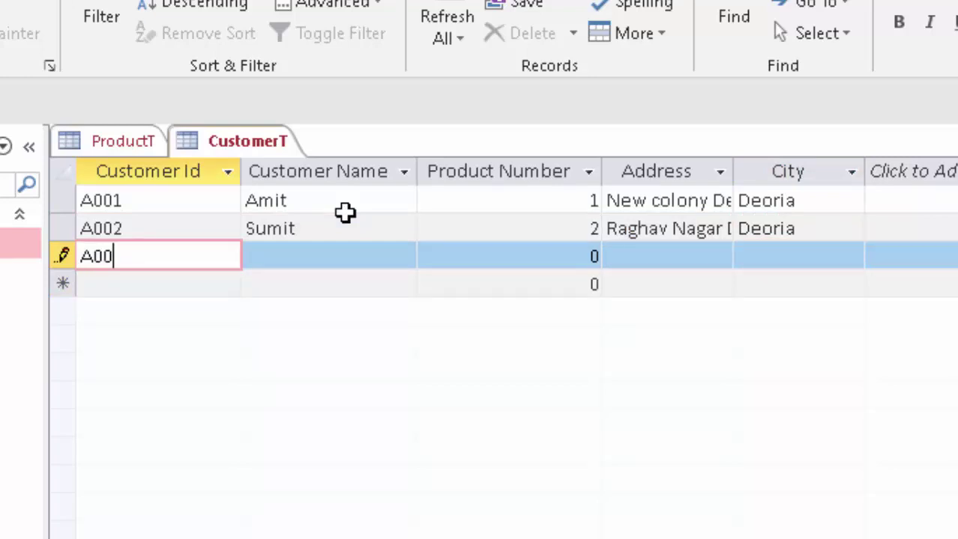
text(3)
key(Tab)
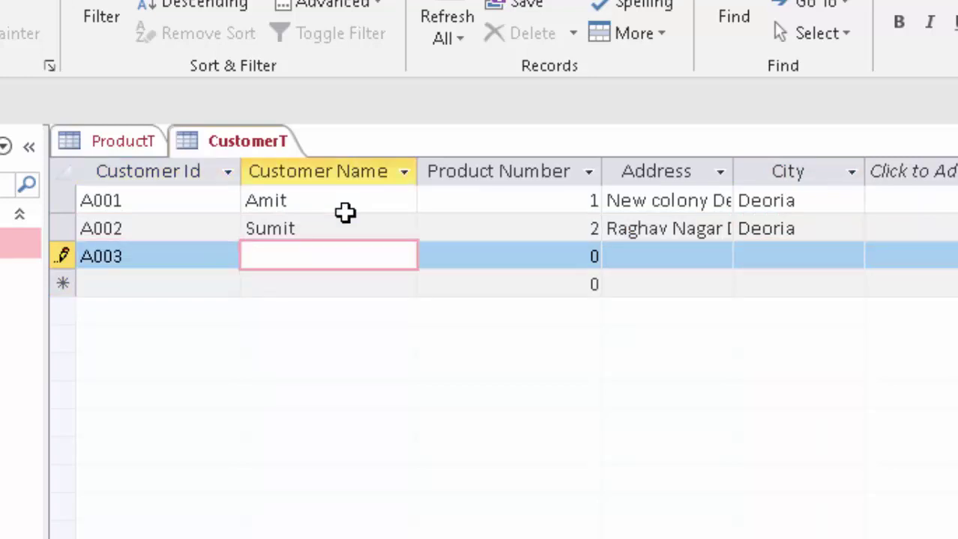
text(ura)
text(j)
key(Tab)
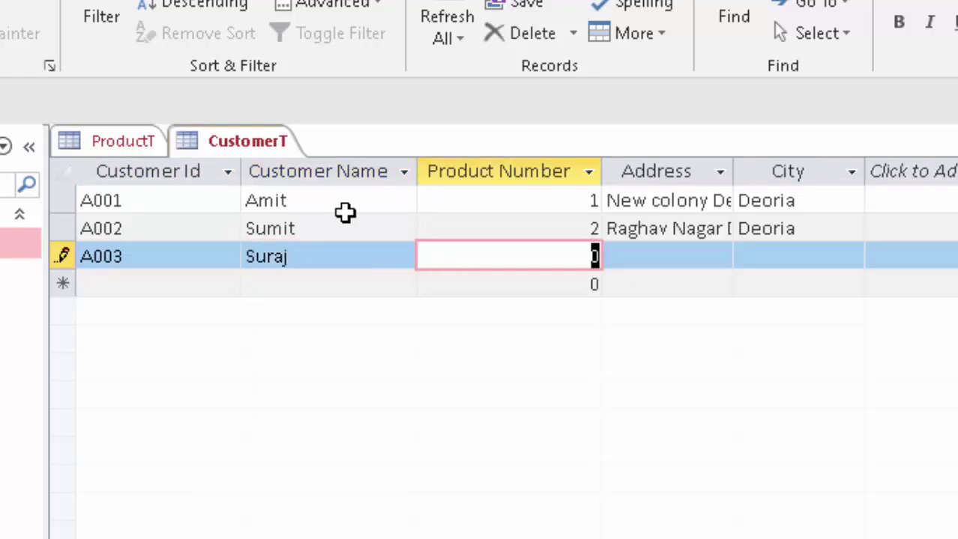
text(3)
key(Tab)
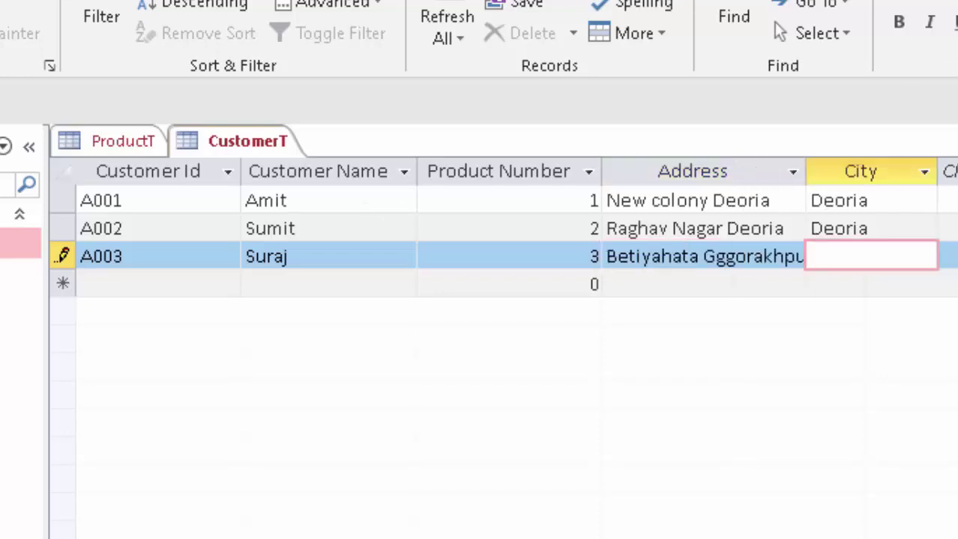
text(ra)
text(khpur)
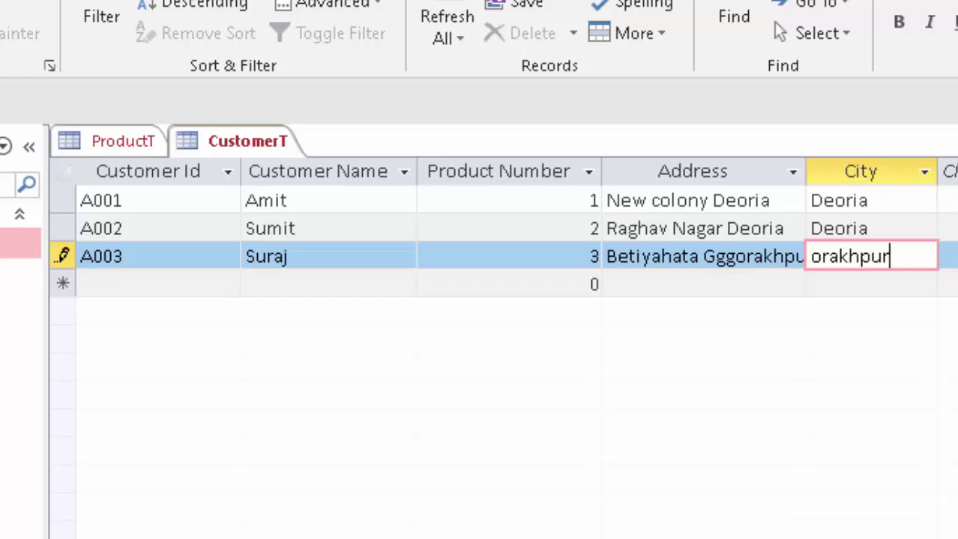
key(Tab)
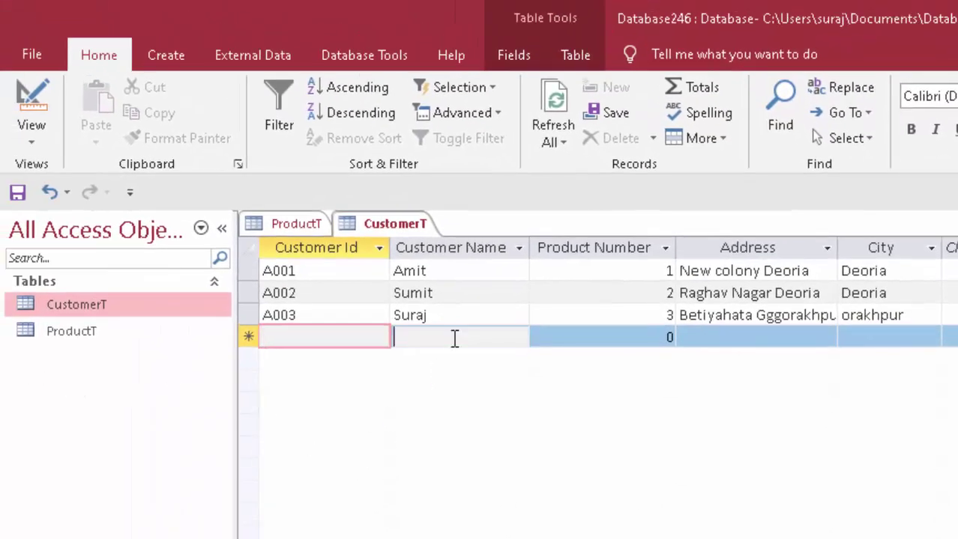
- Create a quick form from the CustomerT table
click(453, 337)
click(578, 335)
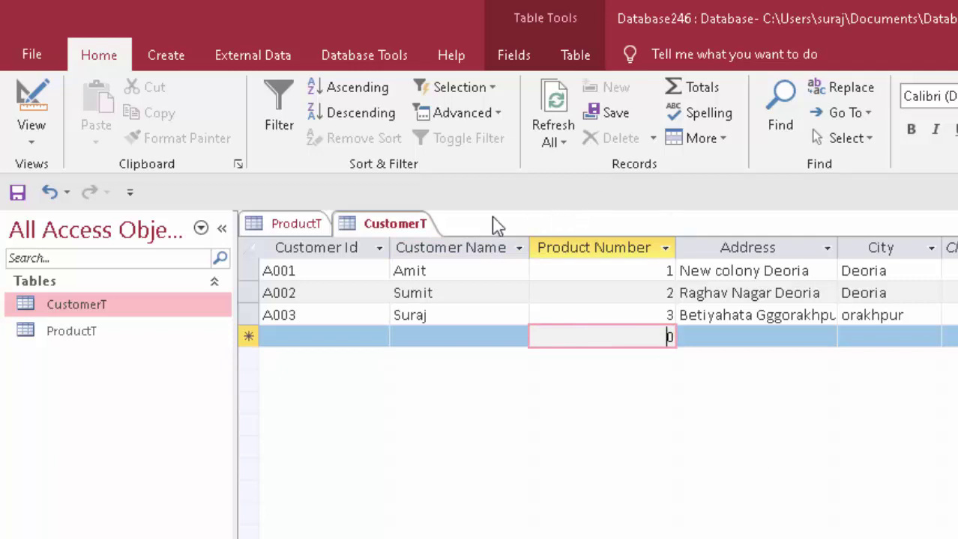
click(176, 56)
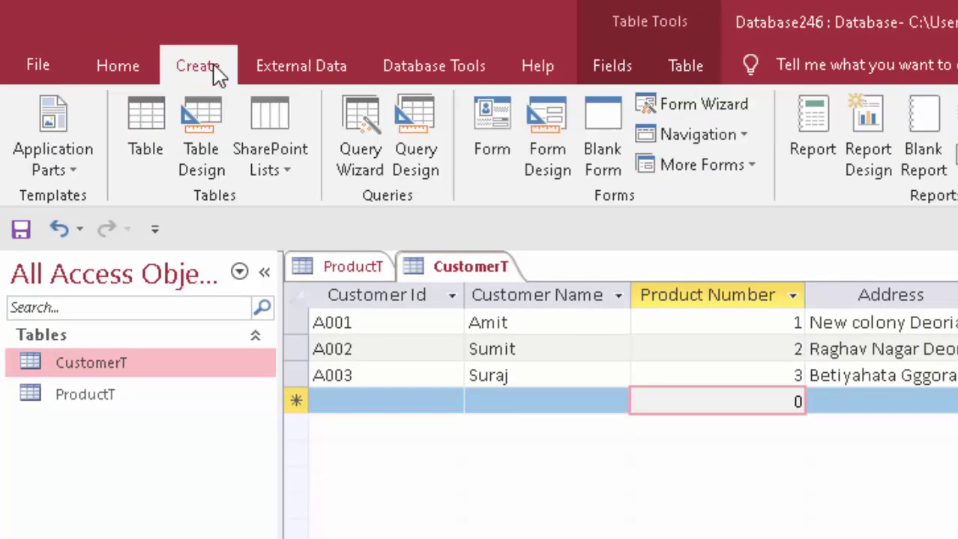
click(498, 114)
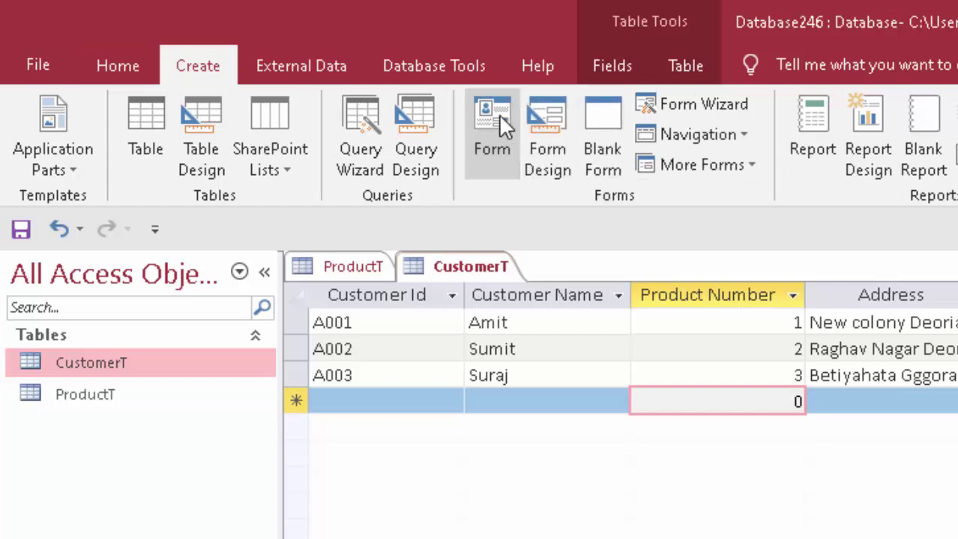
click(498, 114)
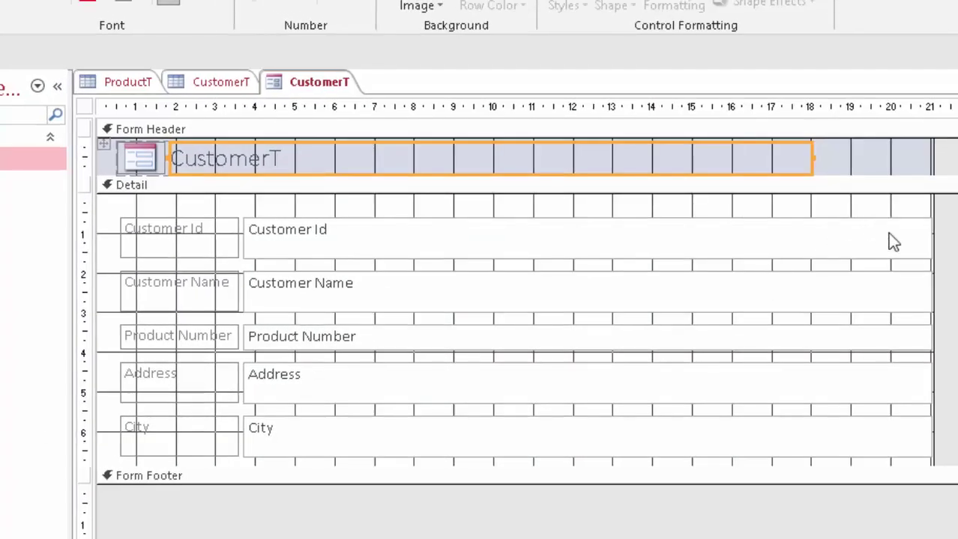
- Narrow the form's field boxes to about half width
click(909, 256)
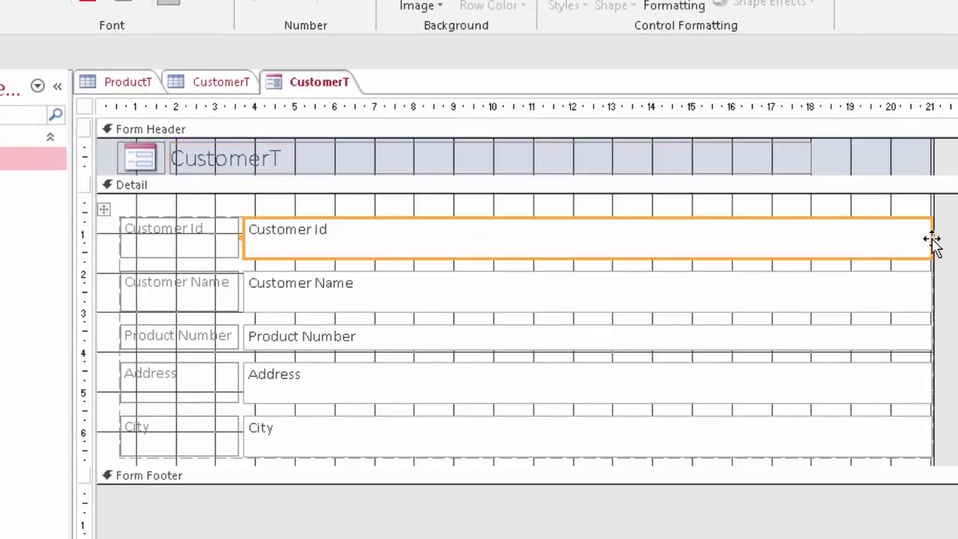
mouse_move(932, 239)
mouse_down()
mouse_move(667, 256)
mouse_move(466, 309)
mouse_up()
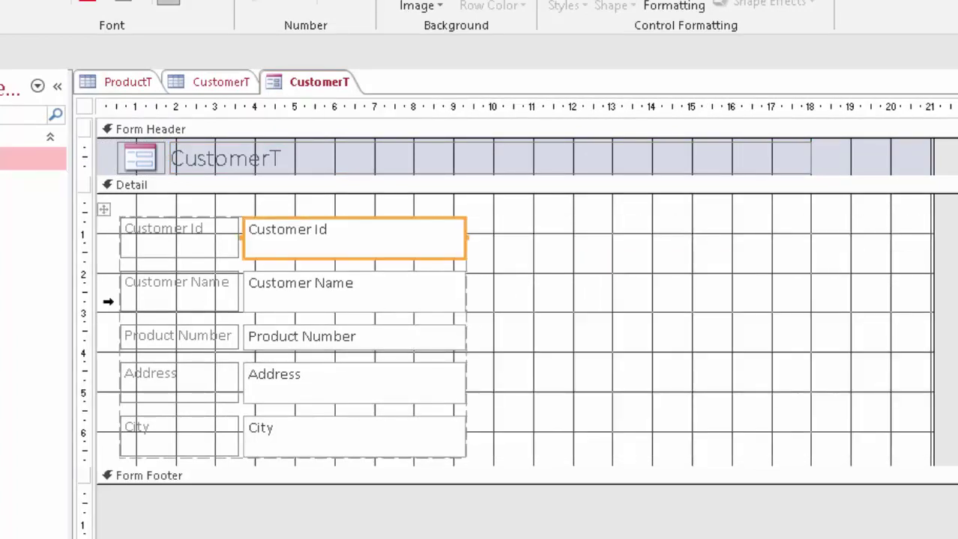
click(546, 339)
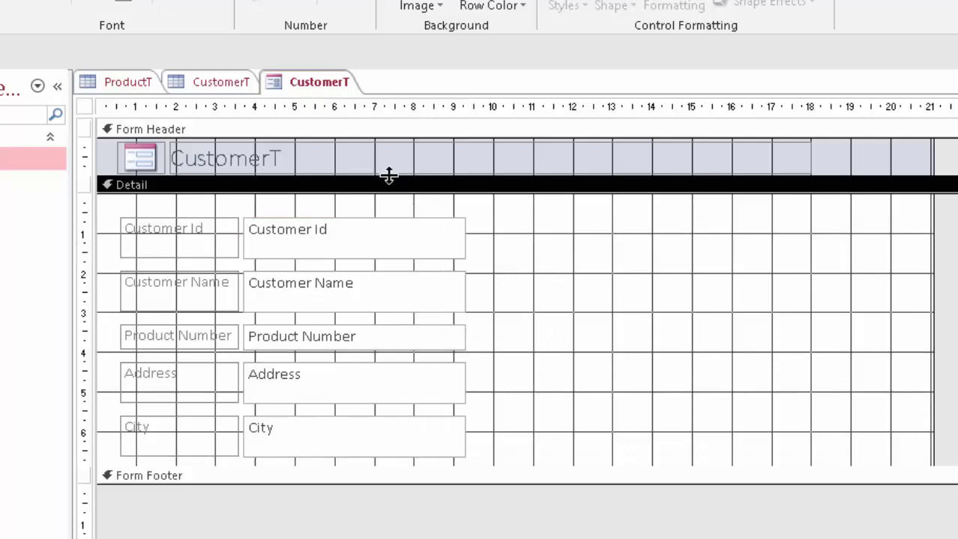
- Delete the header title and logo, collapse the Form Header, and select all controls
click(411, 148)
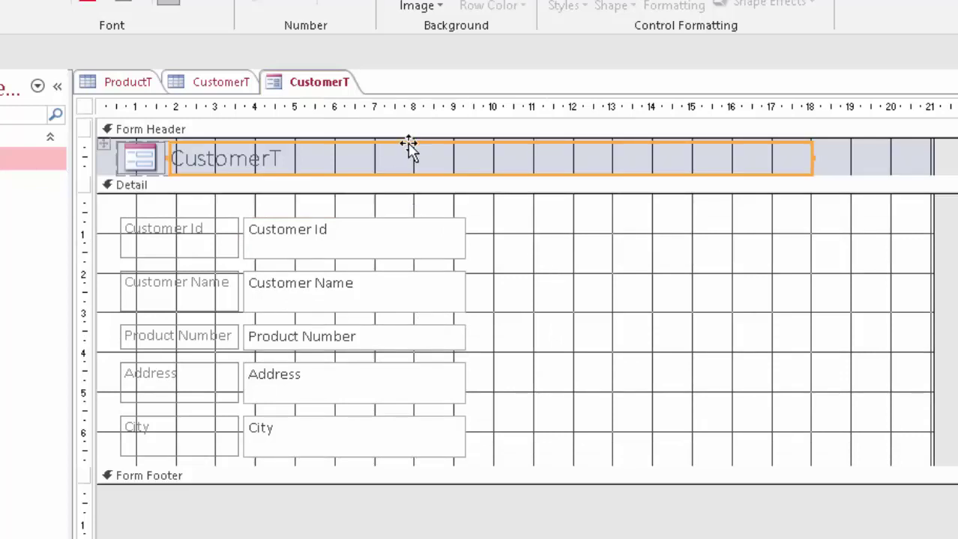
key(Delete)
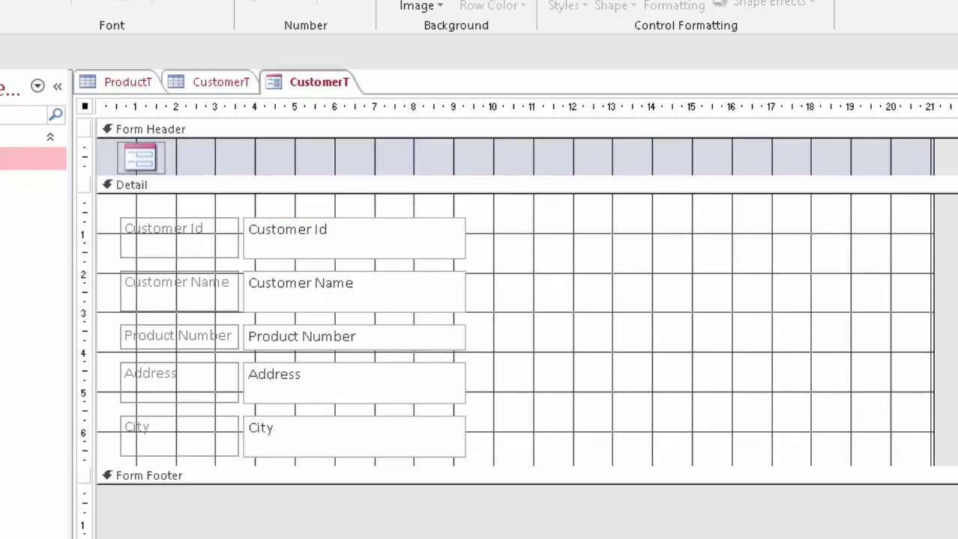
click(162, 159)
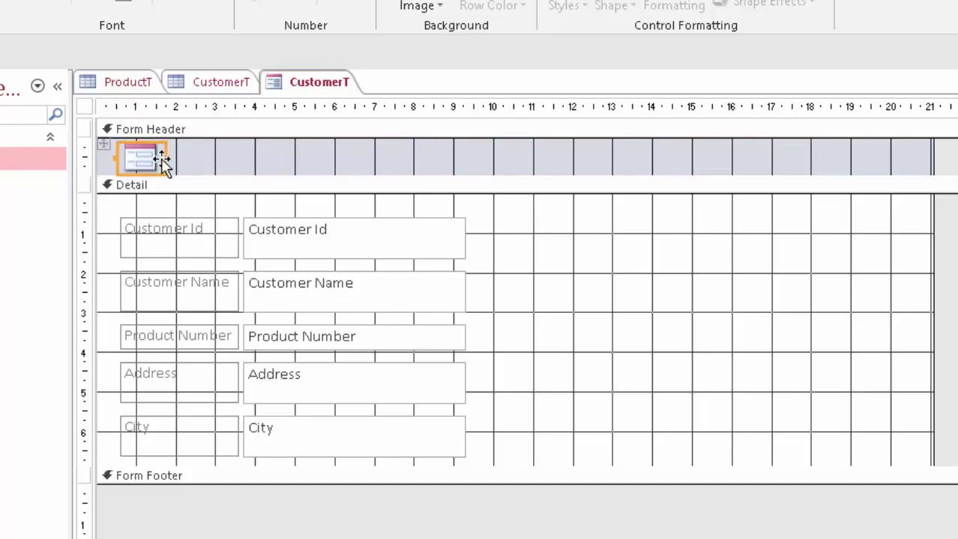
key(Delete)
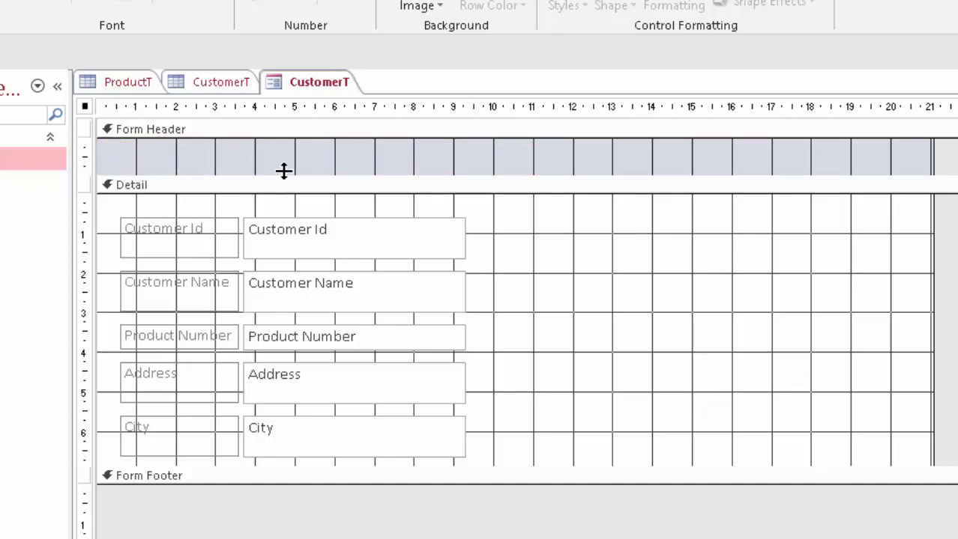
mouse_move(322, 177)
mouse_down()
mouse_move(322, 195)
mouse_move(347, 128)
mouse_up()
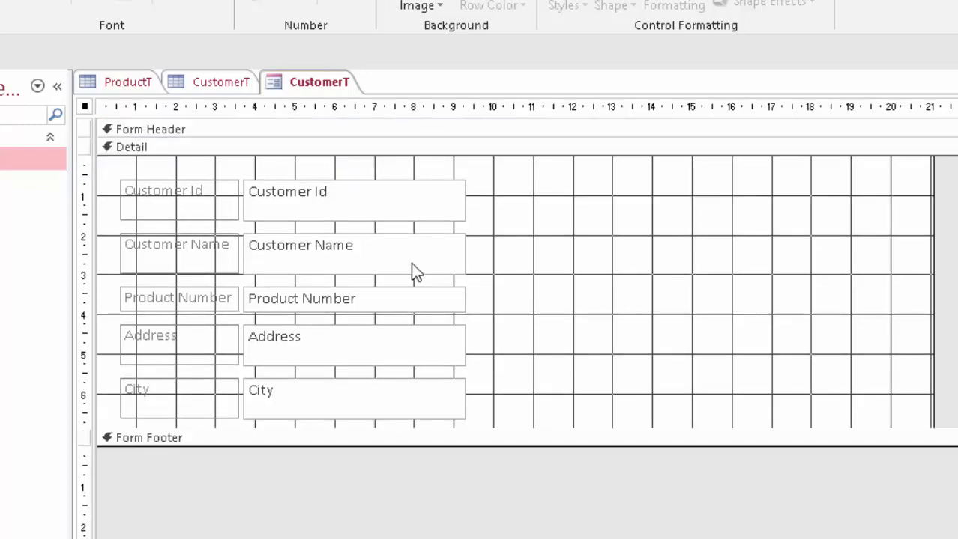
click(621, 278)
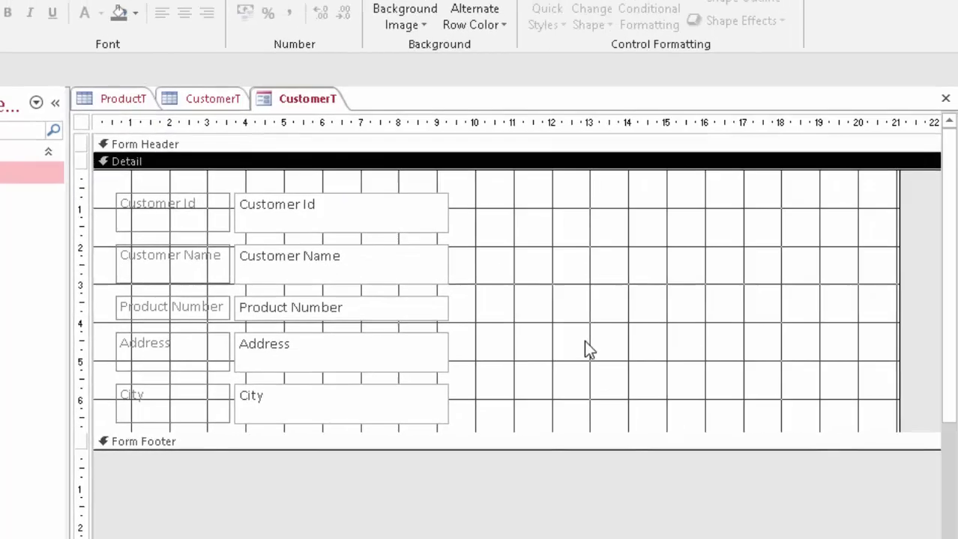
key(ctrl+a)
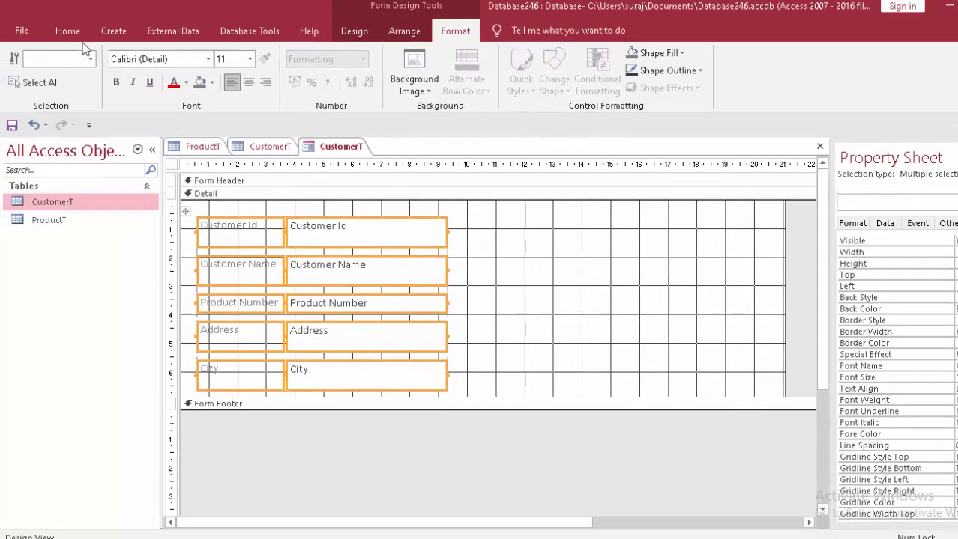
- Make all the form's labels and field text red
click(66, 30)
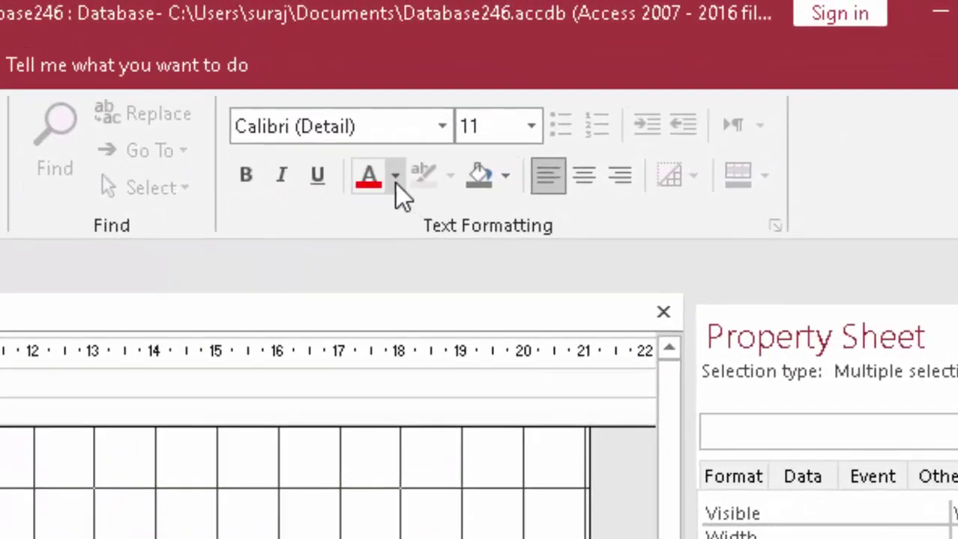
click(494, 147)
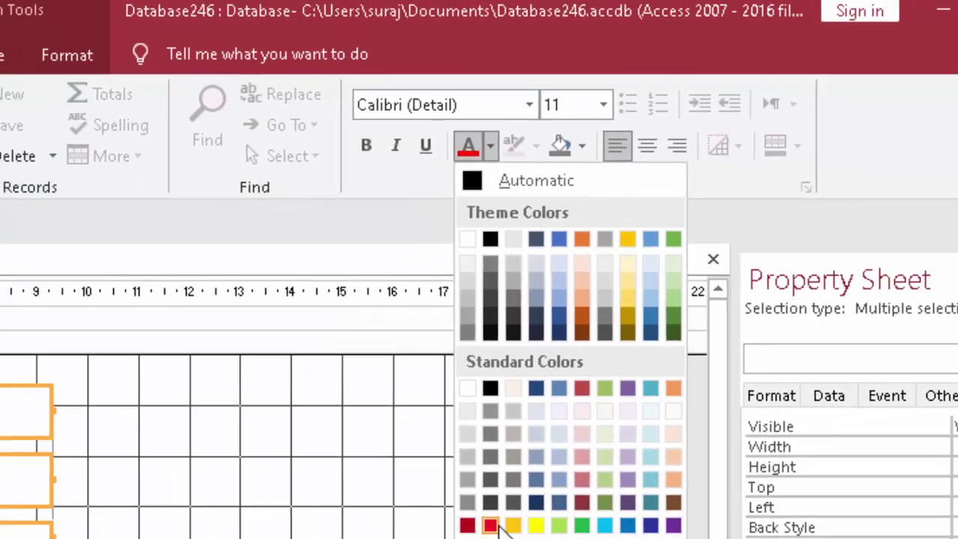
click(497, 526)
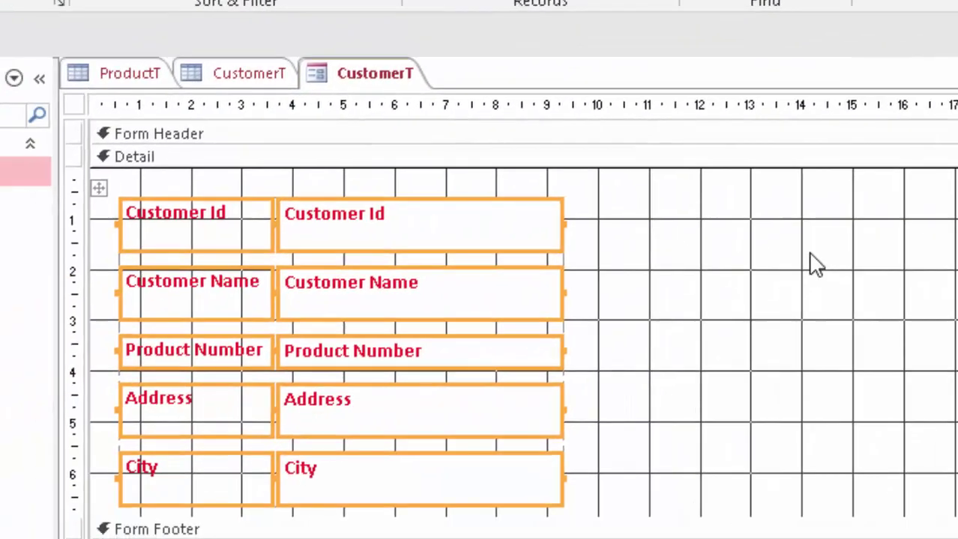
- Fill the Detail section background with gold and preview the form in Form view
click(612, 326)
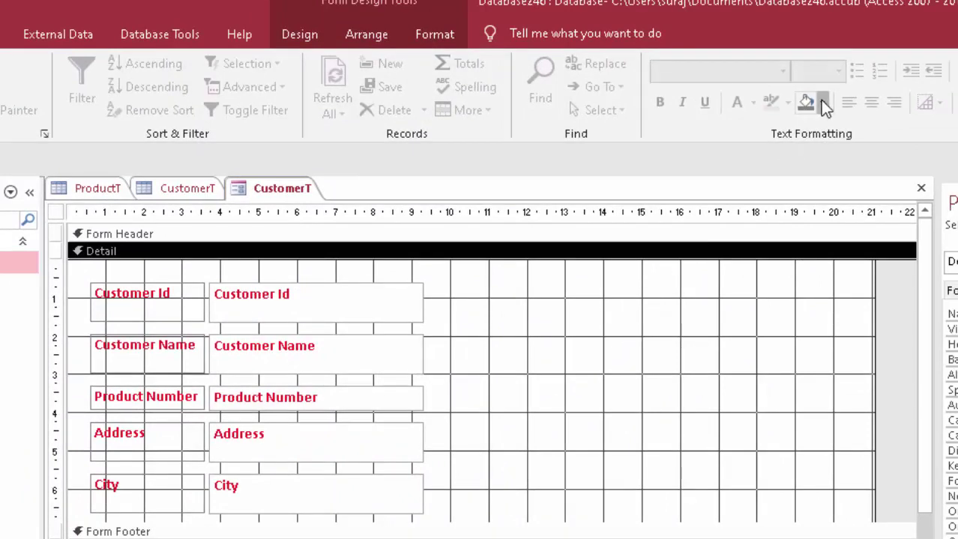
click(820, 102)
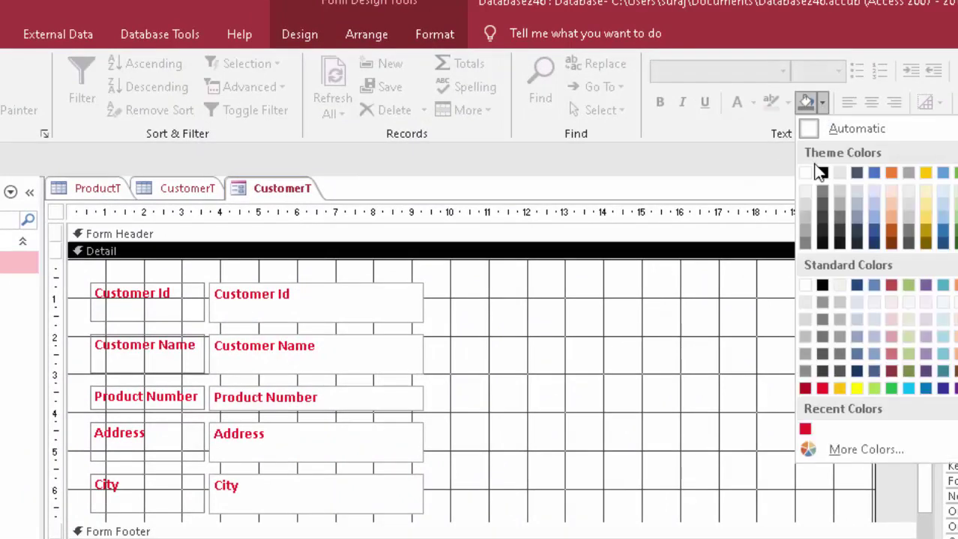
click(926, 221)
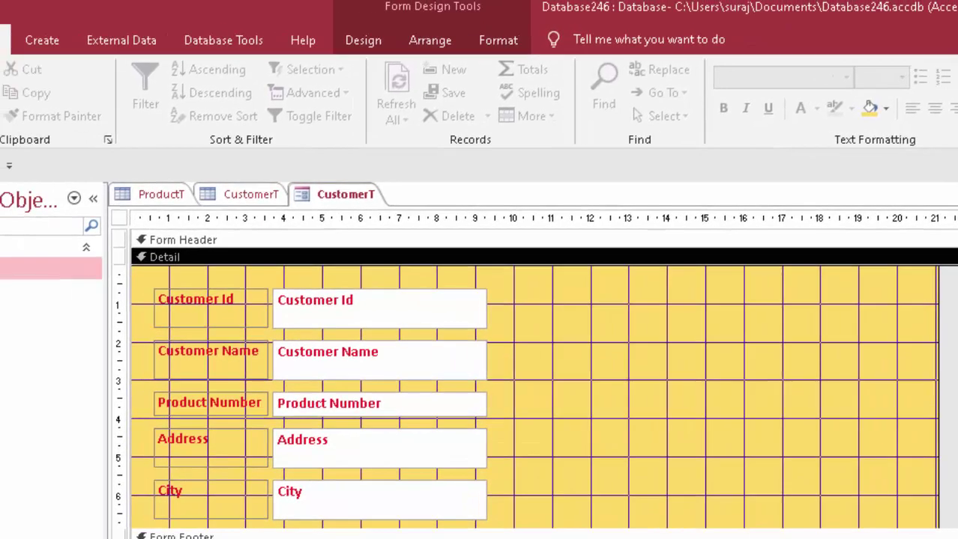
click(28, 97)
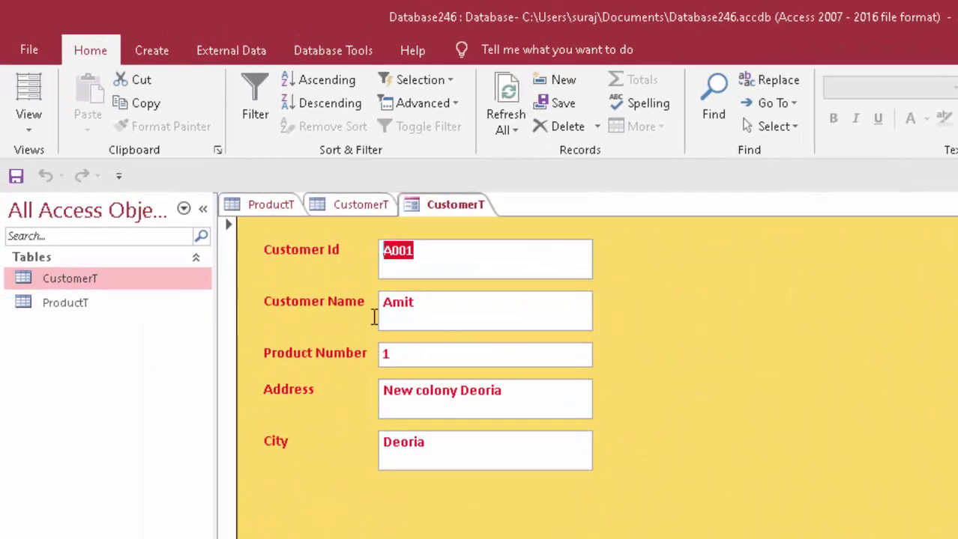
- Return the form to Design view and show the whole form's properties
click(40, 126)
click(94, 253)
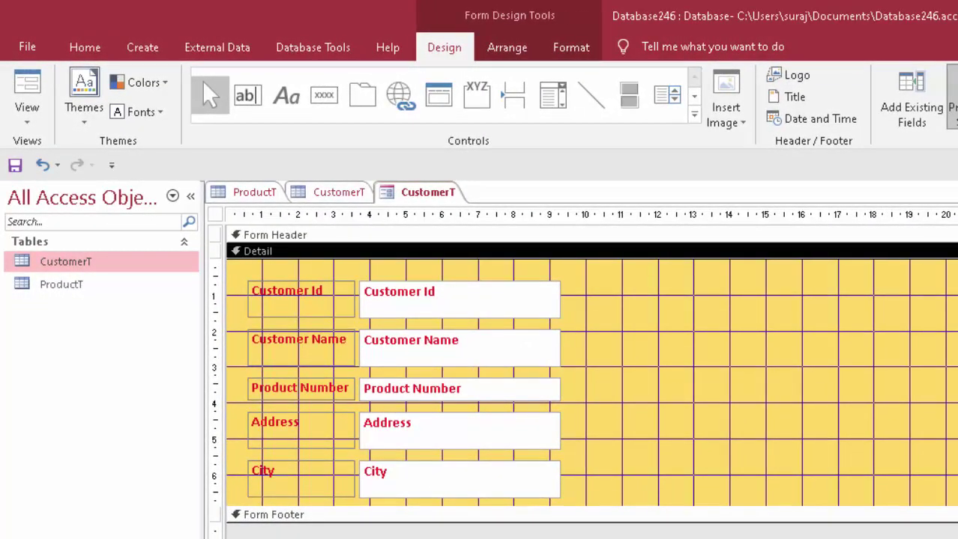
click(881, 100)
click(703, 210)
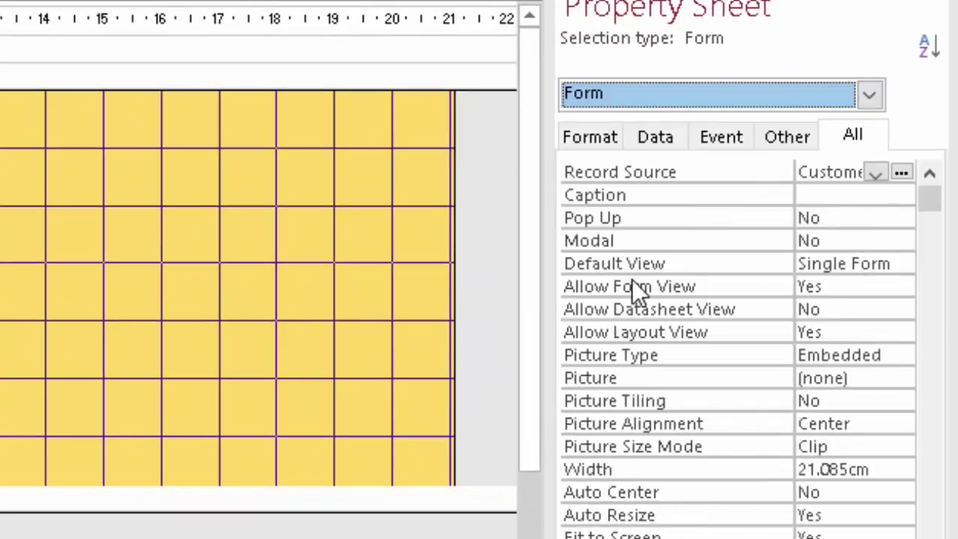
- Set the form's Pop Up property to No and save the form
click(849, 218)
click(903, 218)
click(834, 258)
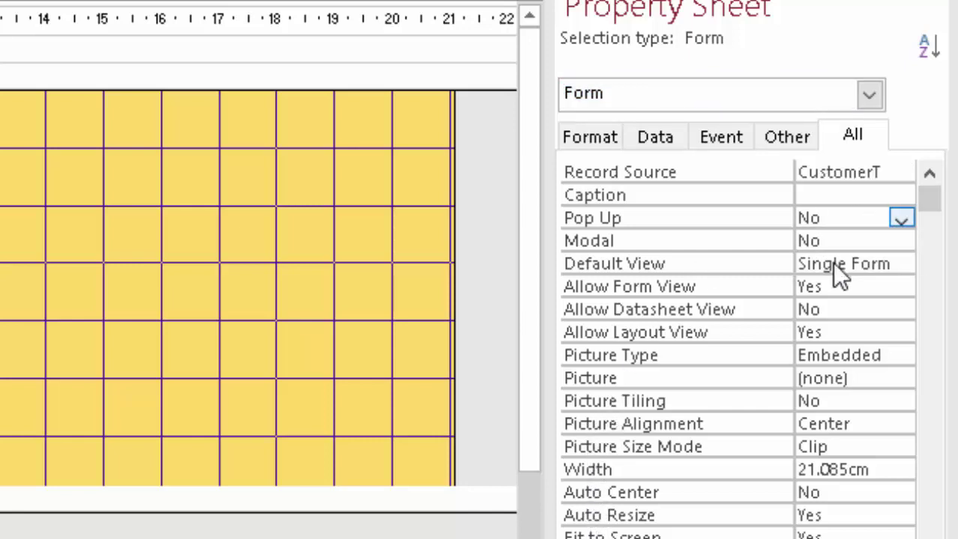
click(896, 222)
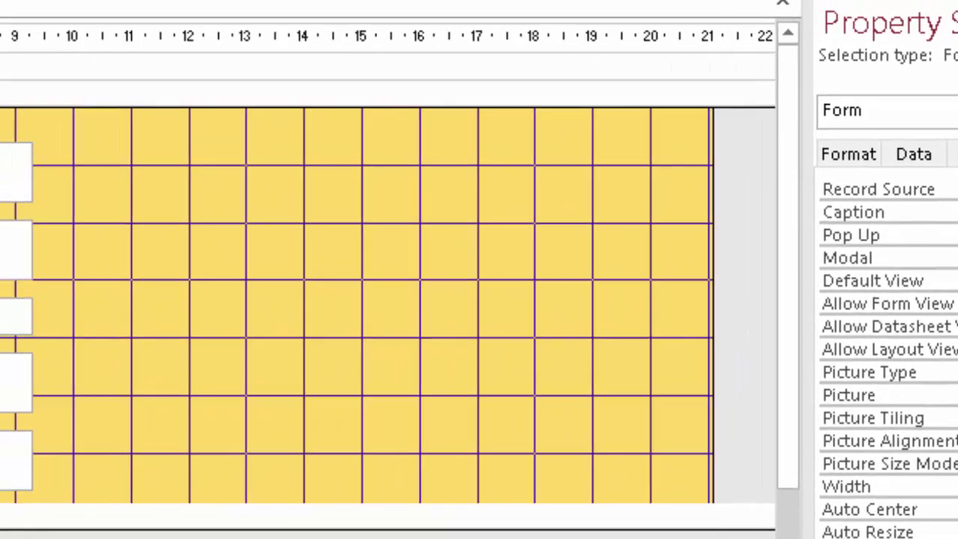
key(ctrl+s)
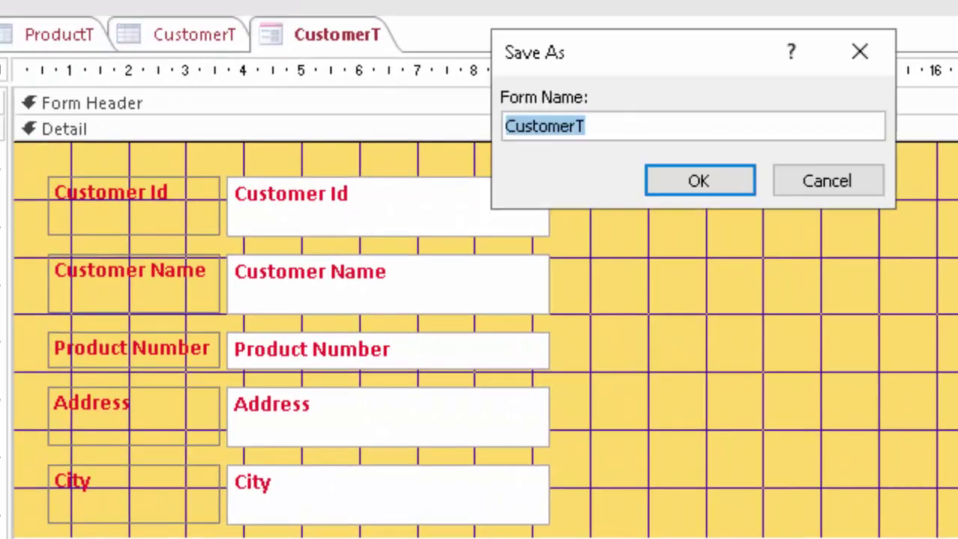
- Save the form as CustomerT and close its design tab
click(721, 178)
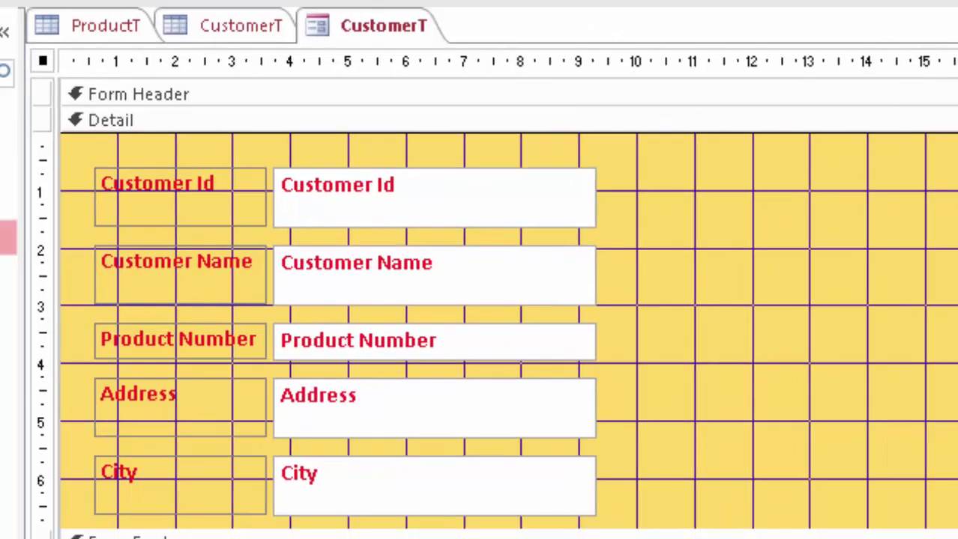
right_click(187, 180)
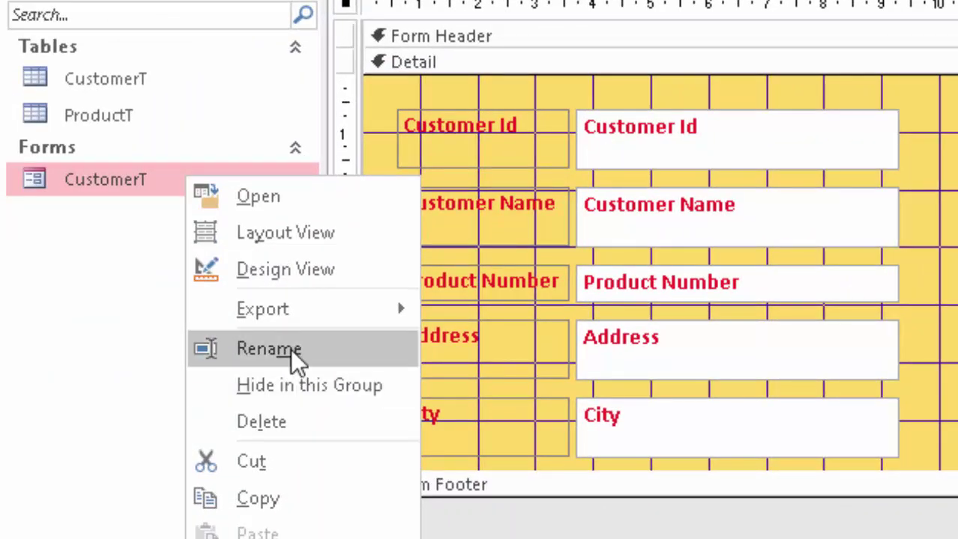
click(290, 348)
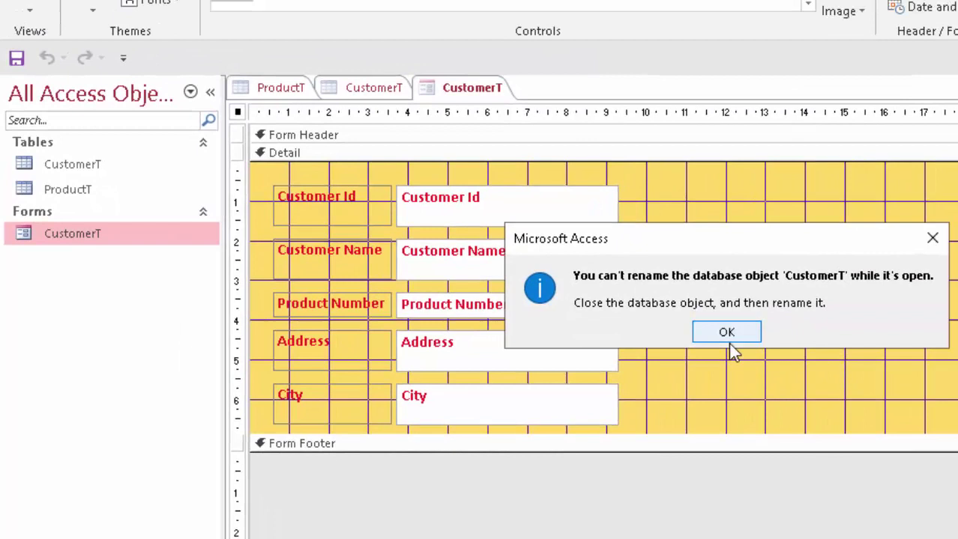
click(727, 341)
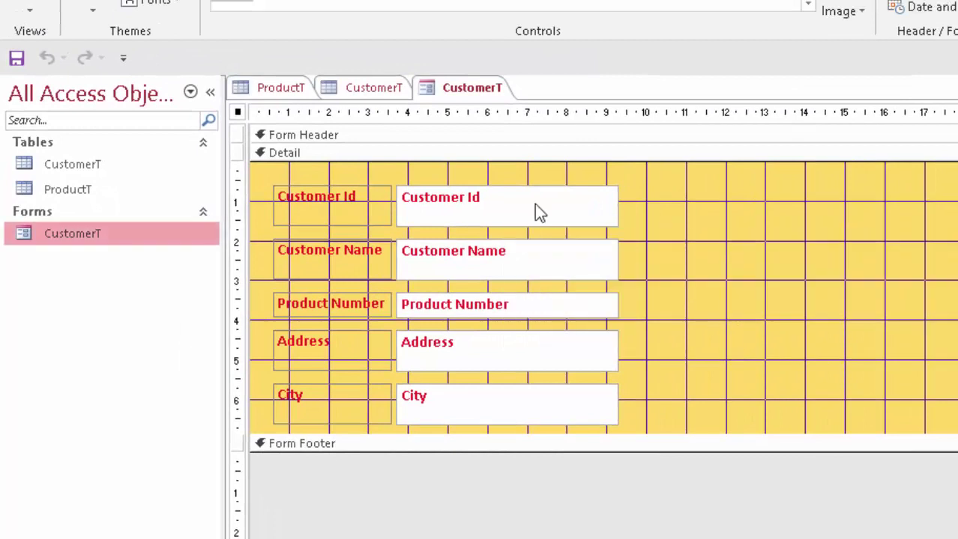
right_click(460, 96)
click(485, 125)
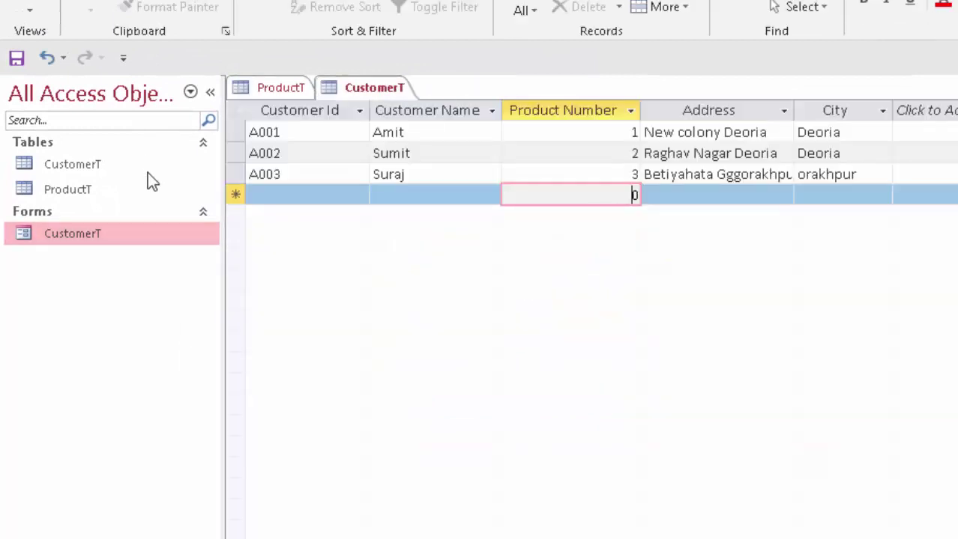
- Rename the CustomerT form to CustomerF
right_click(138, 241)
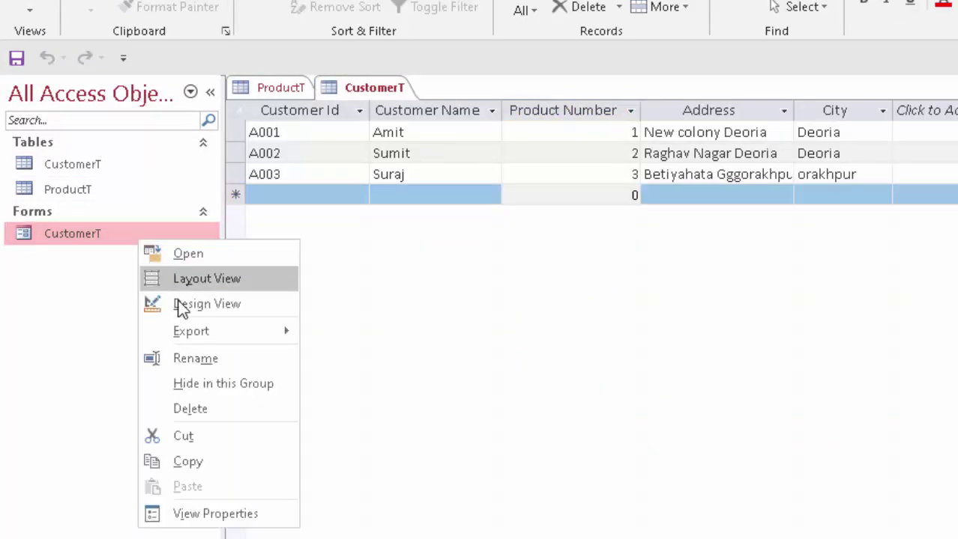
click(207, 360)
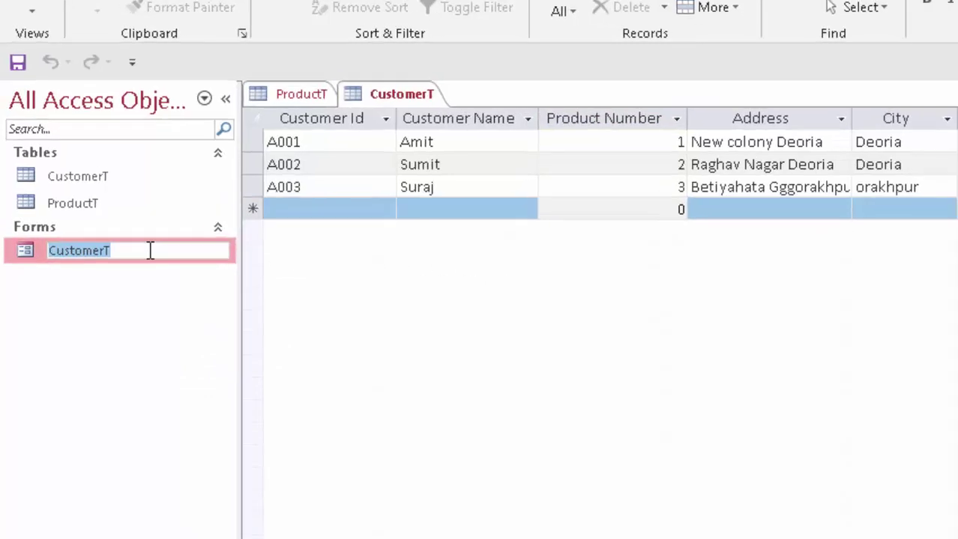
click(130, 234)
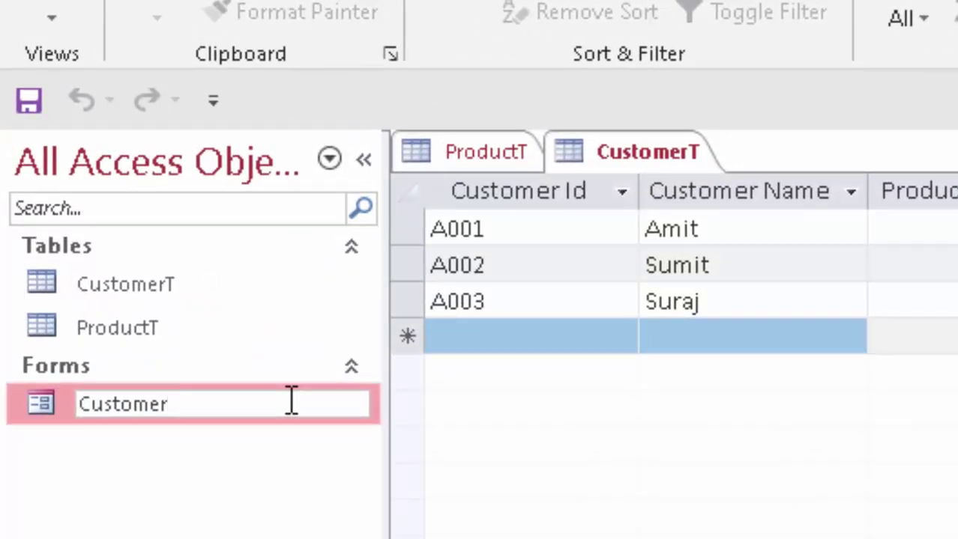
key(Return)
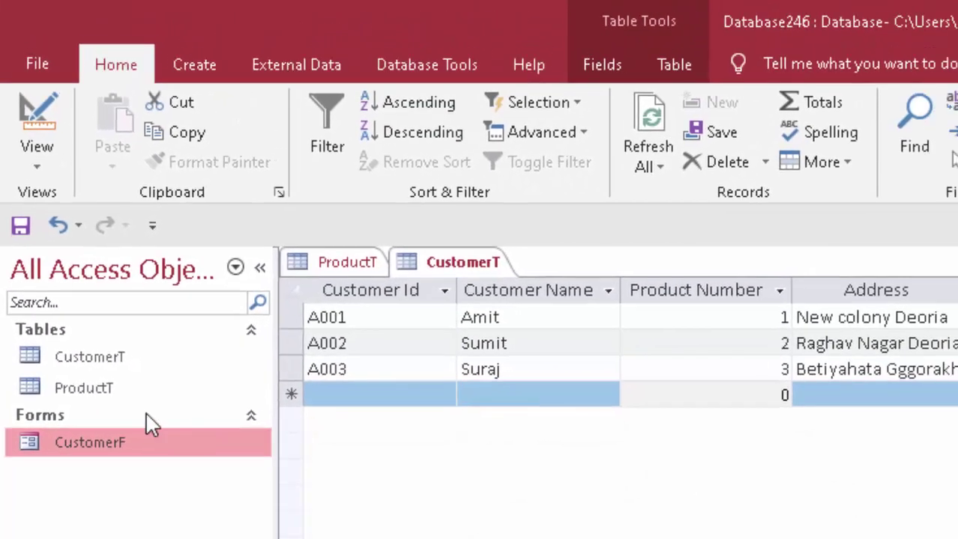
- Open the CustomerF form, maximize it, and switch it to Design view
double_click(260, 453)
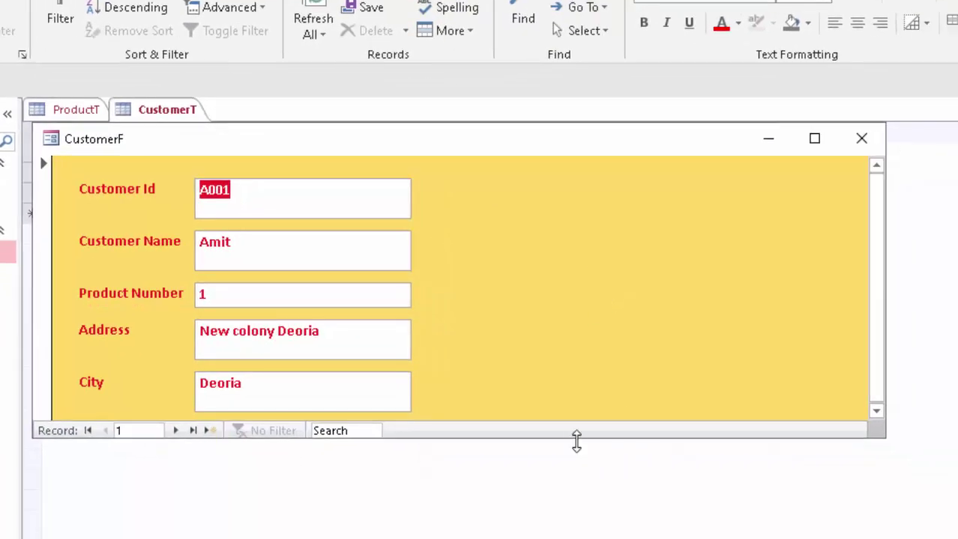
drag(576, 442, 576, 538)
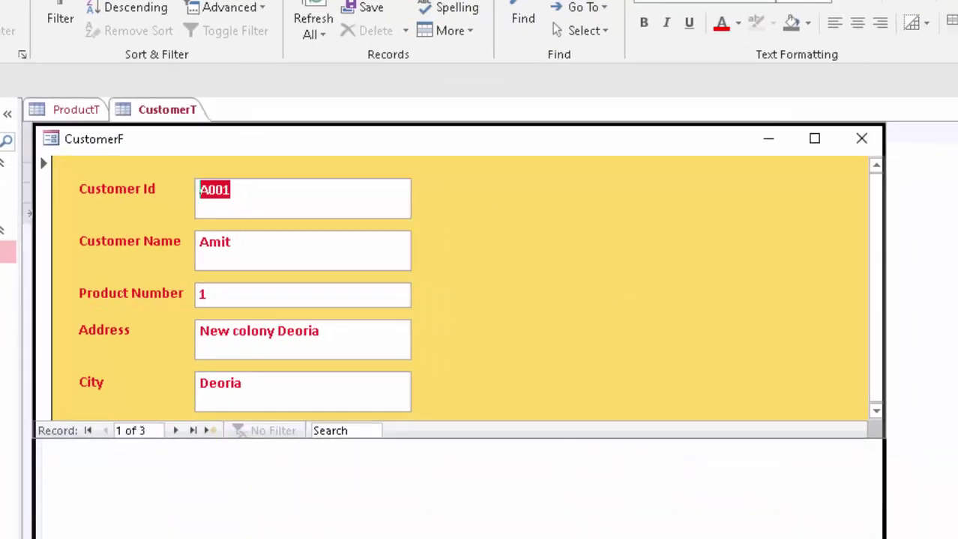
drag(420, 136, 429, 69)
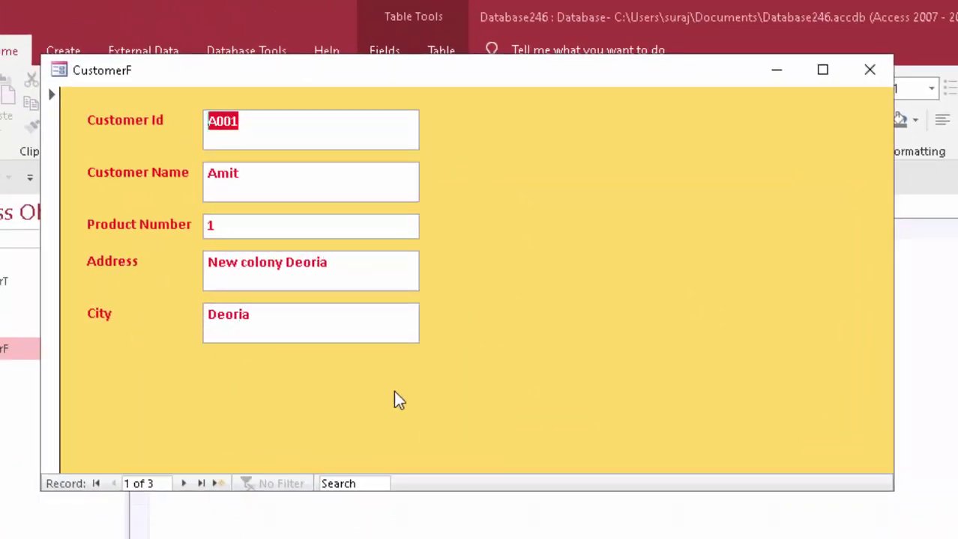
click(781, 75)
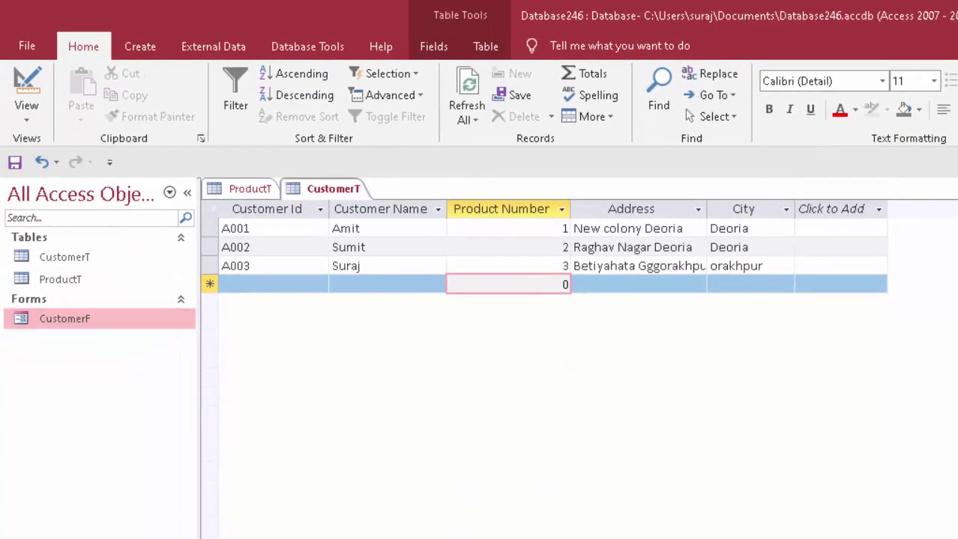
double_click(63, 320)
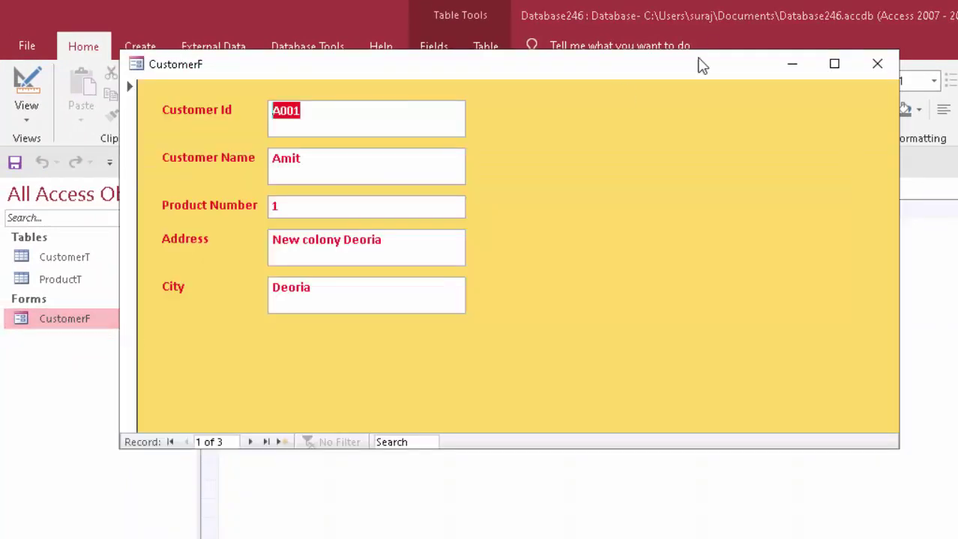
click(833, 68)
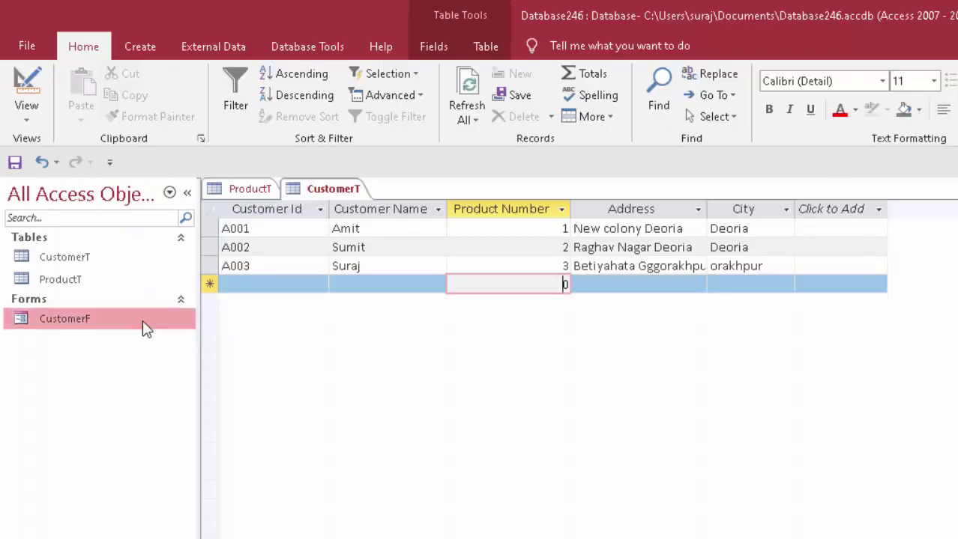
right_click(142, 320)
click(199, 378)
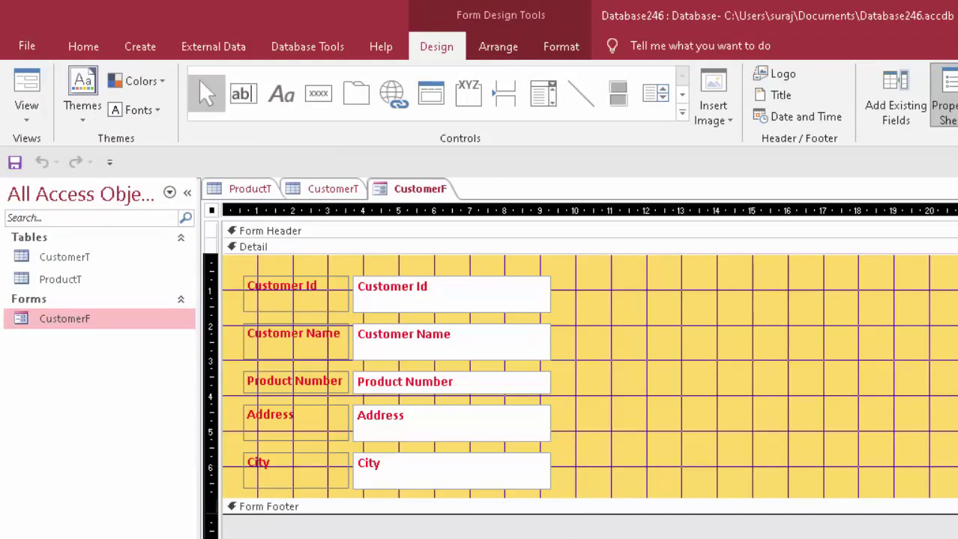
- Extend the Detail section and draw a command button below the City field
drag(577, 499, 581, 538)
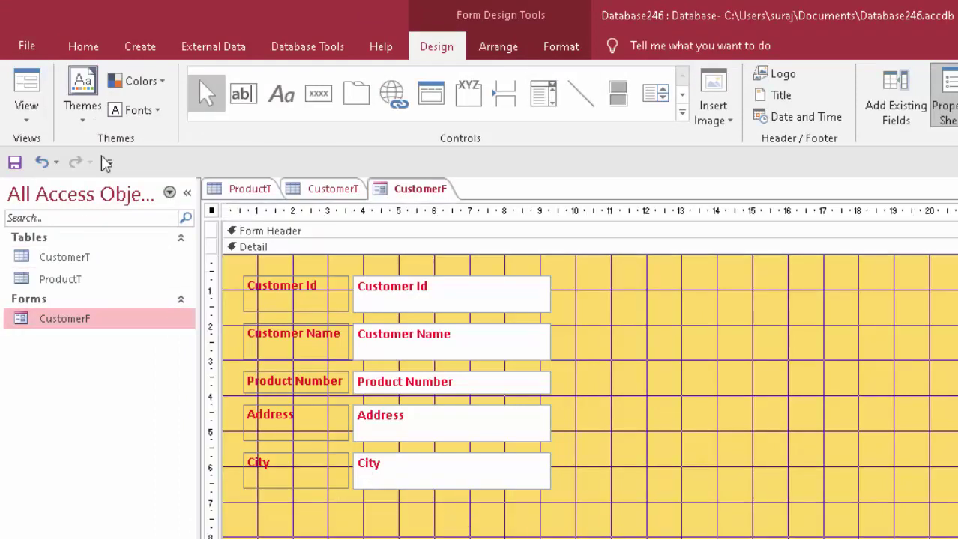
click(319, 96)
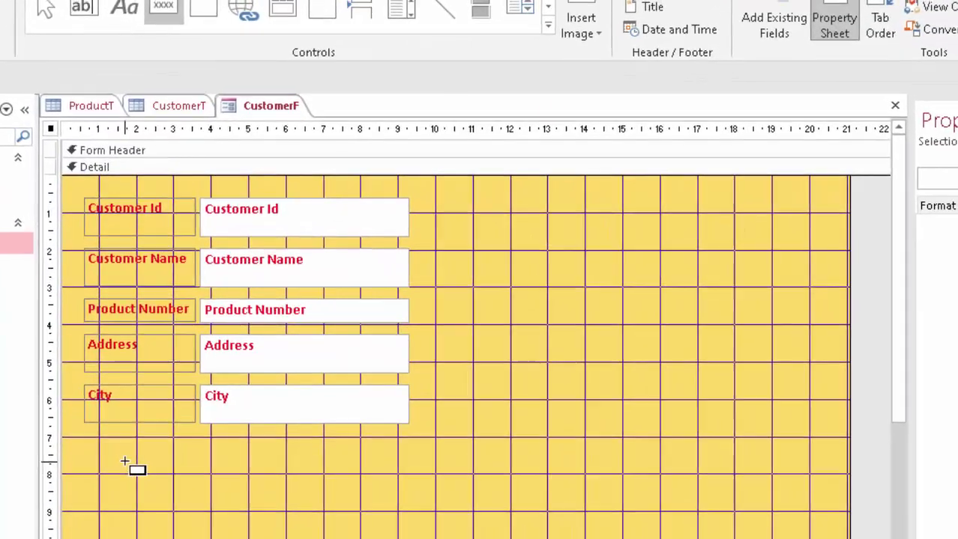
mouse_move(132, 494)
mouse_down()
mouse_move(206, 527)
mouse_move(256, 534)
mouse_up()
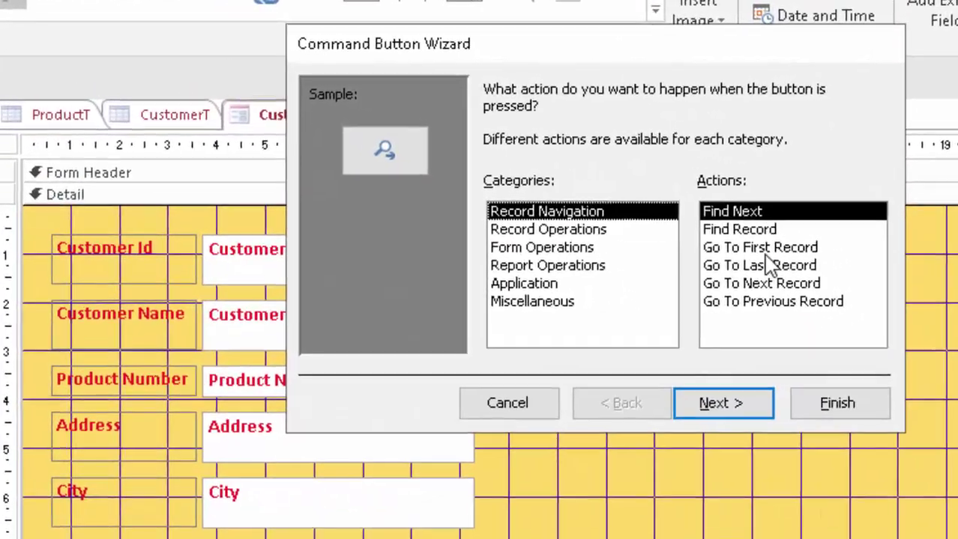
- Create a Go To Next Record button captioned with text 'Next Record' and enlarge it
click(791, 307)
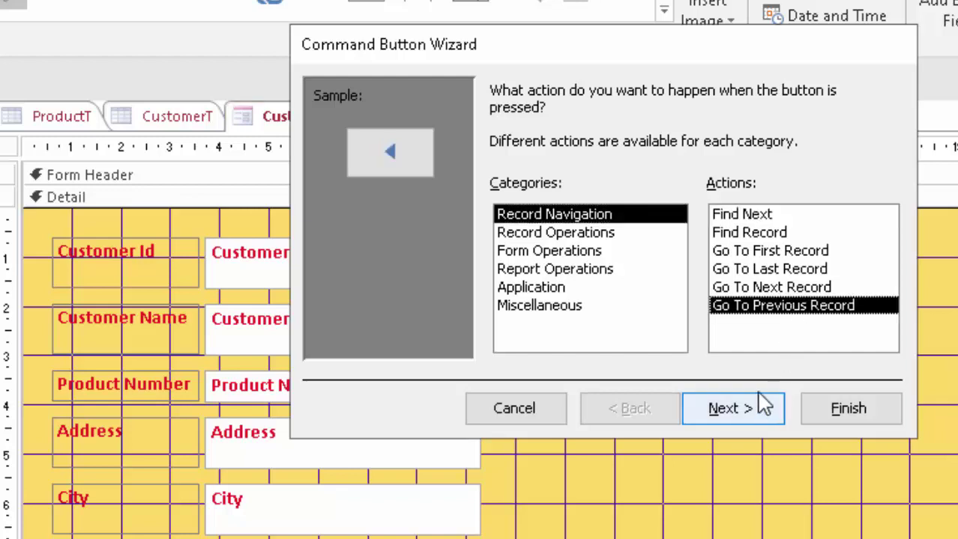
click(774, 287)
click(758, 419)
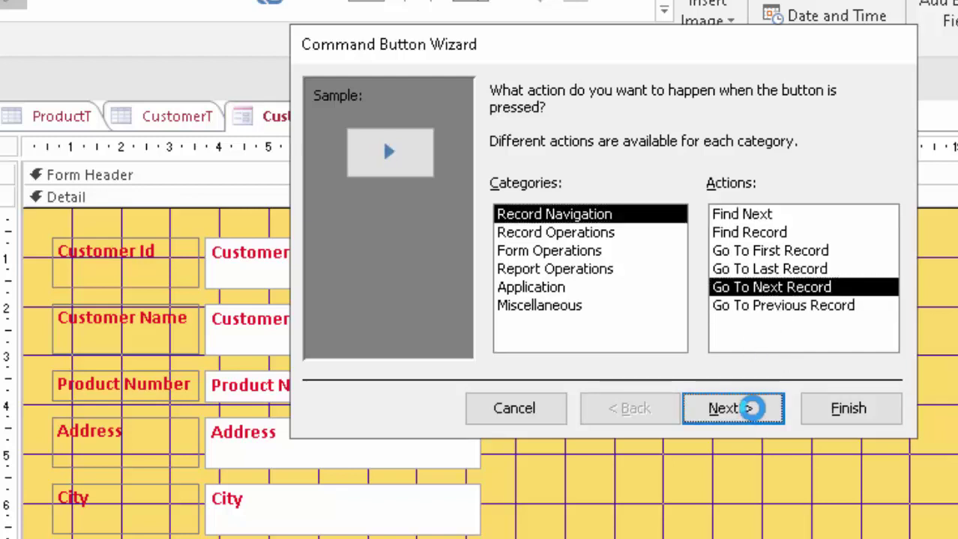
click(536, 195)
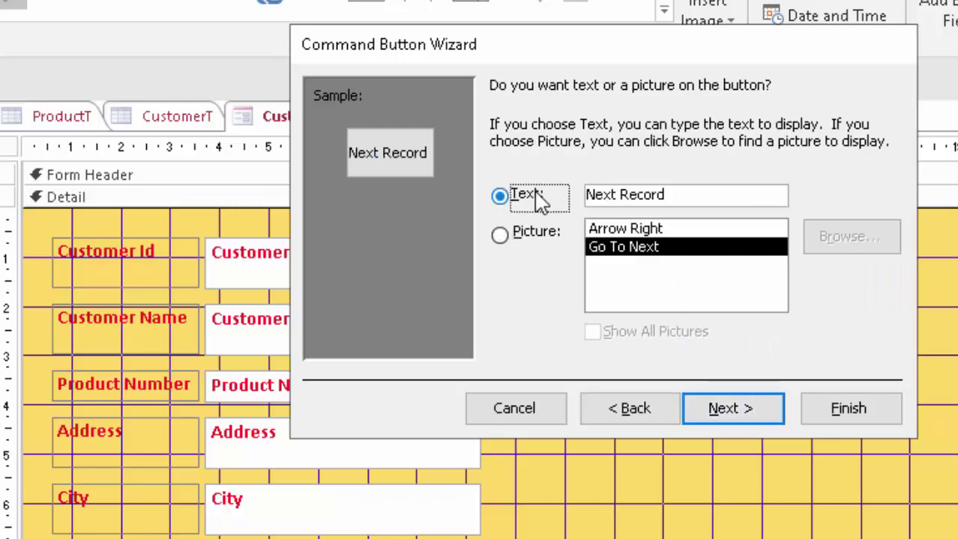
click(758, 415)
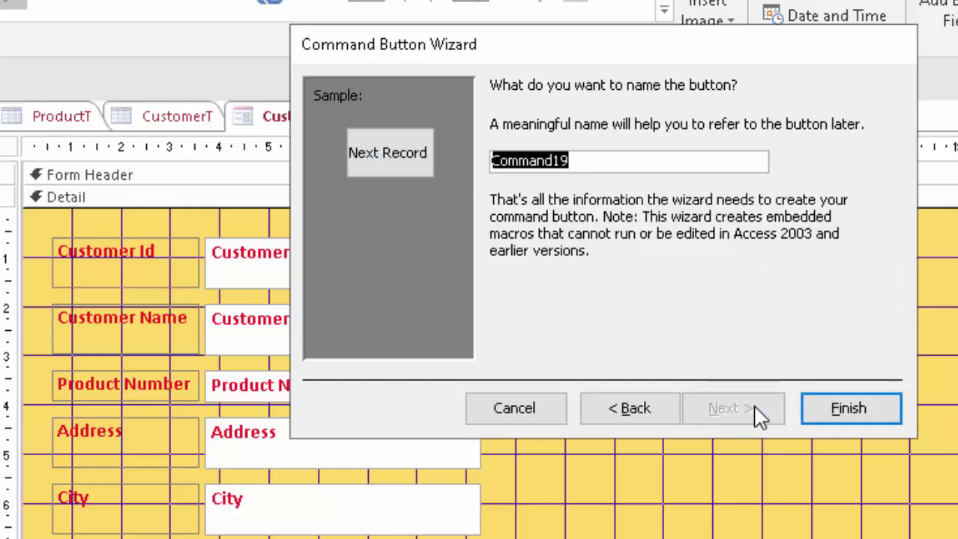
click(834, 418)
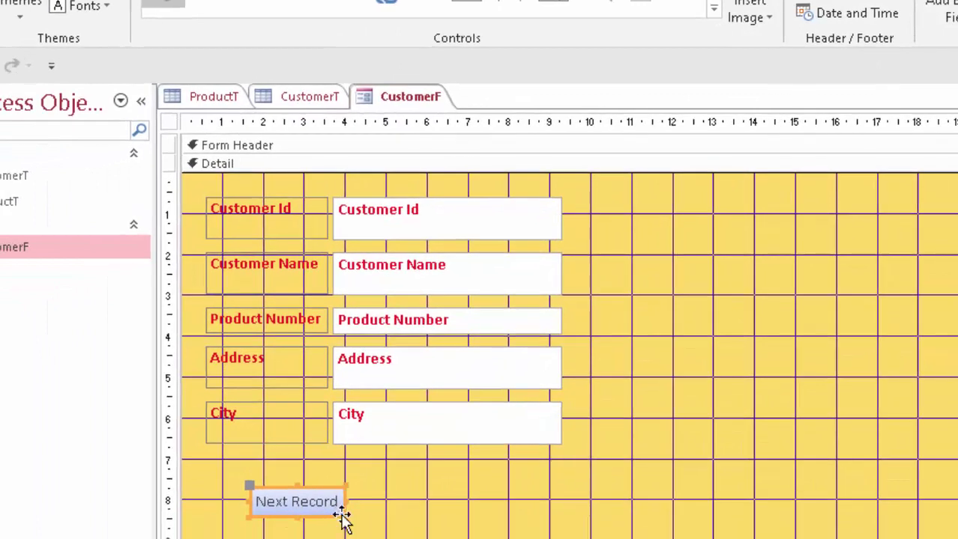
drag(341, 517, 373, 528)
click(415, 525)
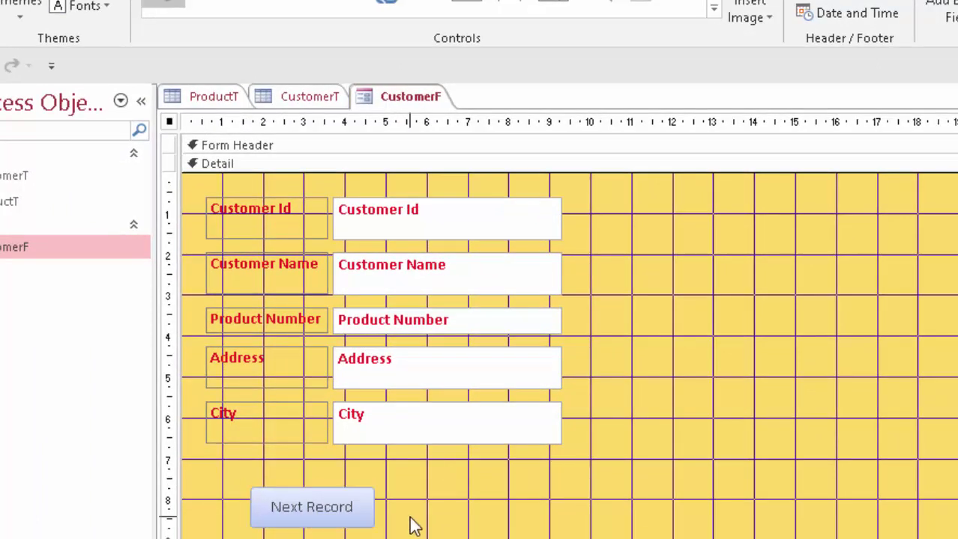
click(415, 524)
- Draw a second button as a text 'Previous Record' Go To Previous Record button and enlarge it
click(292, 0)
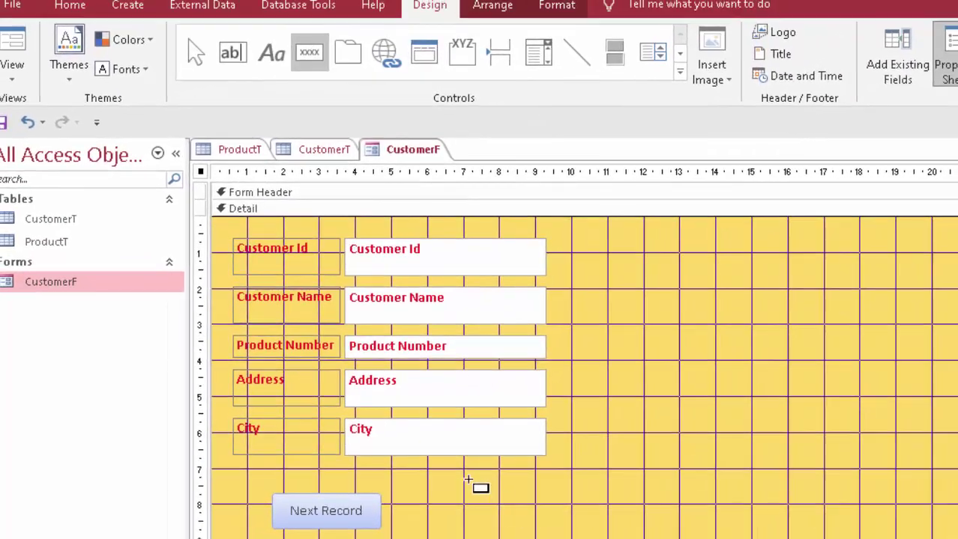
drag(460, 486, 575, 532)
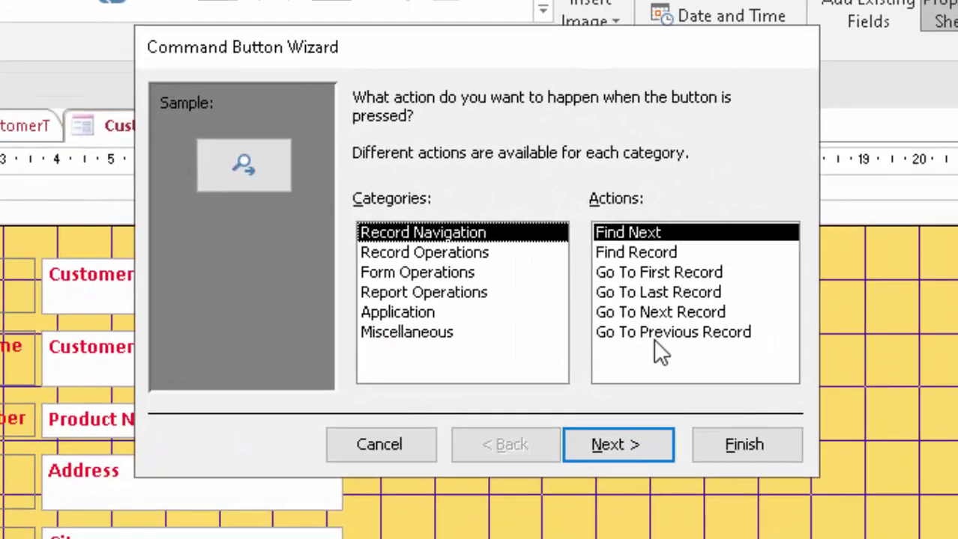
click(666, 330)
click(637, 448)
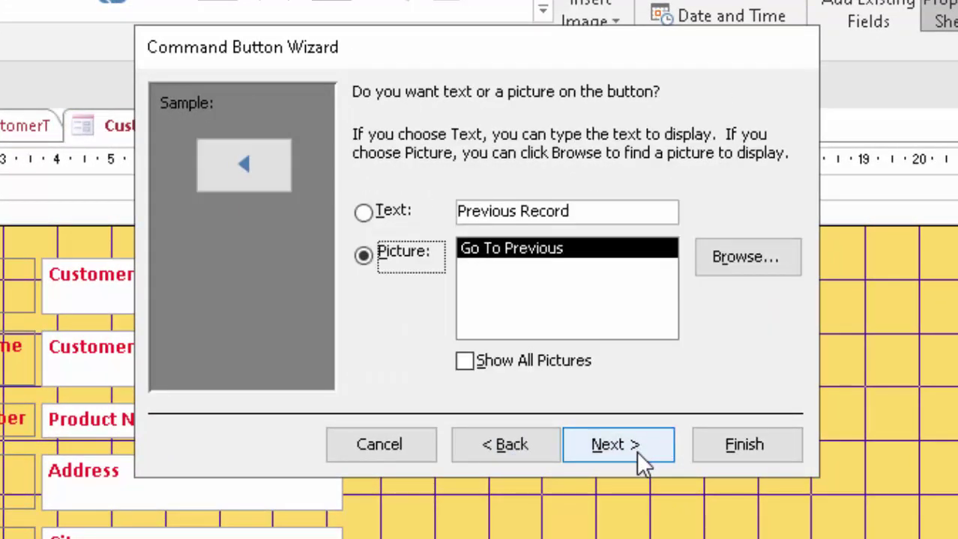
click(404, 210)
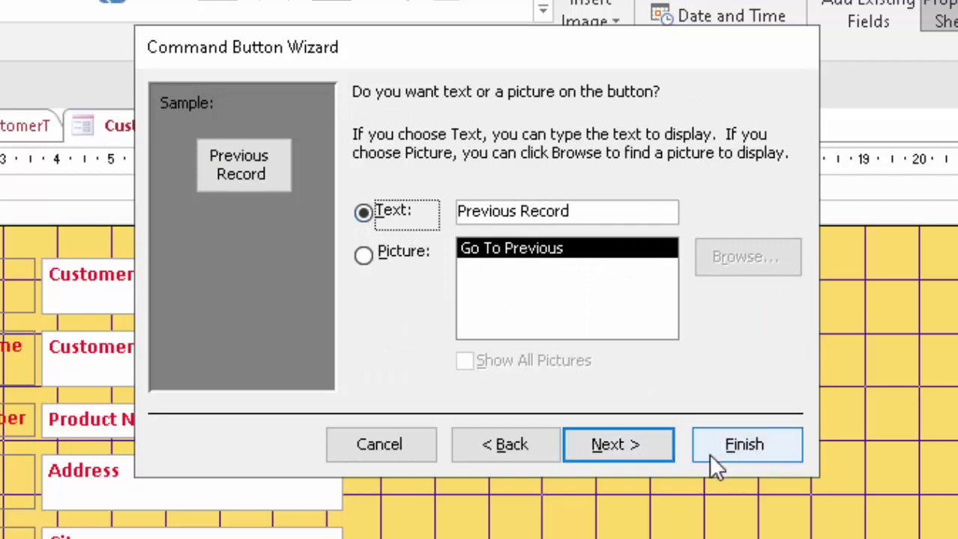
click(636, 453)
click(749, 449)
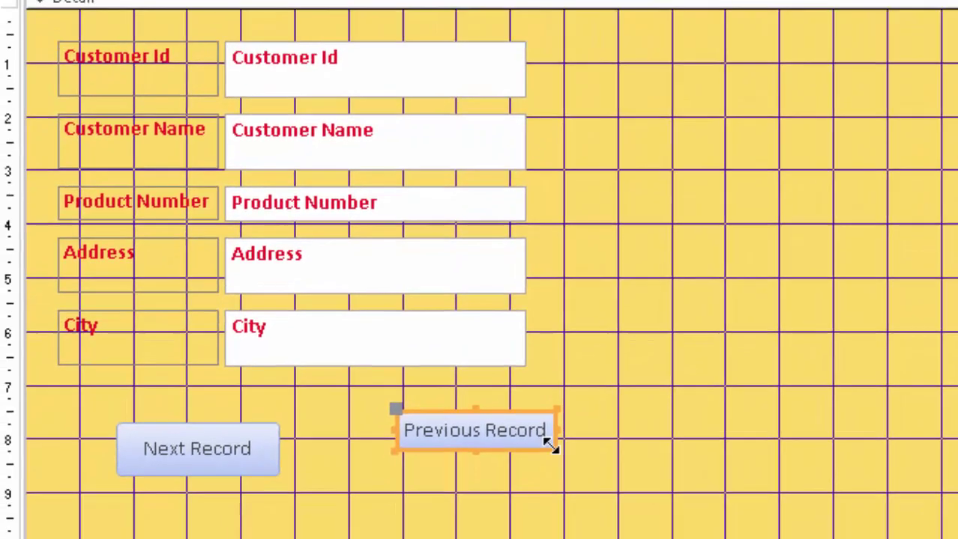
drag(550, 443, 558, 463)
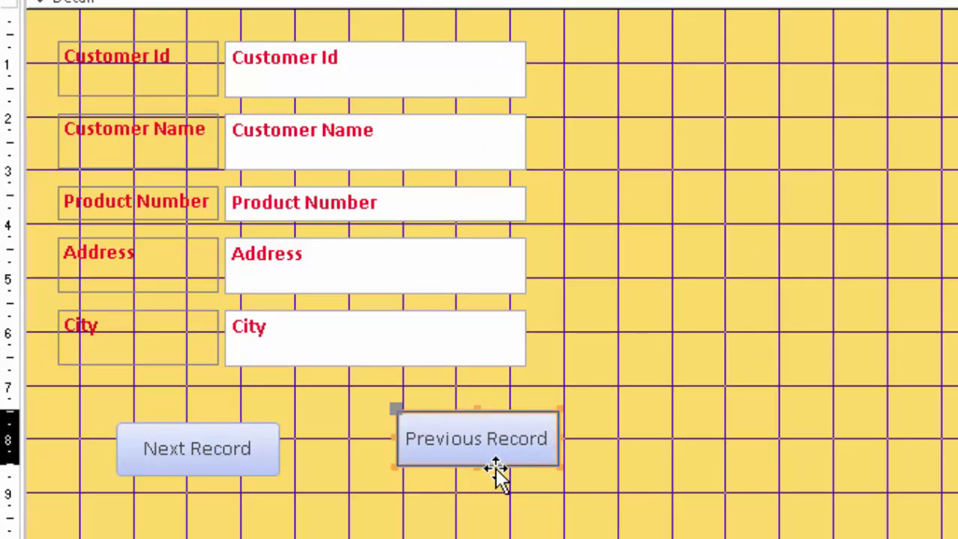
- Level the Next Record and Previous Record buttons side by side and raise the Form Footer bar
drag(495, 464, 496, 475)
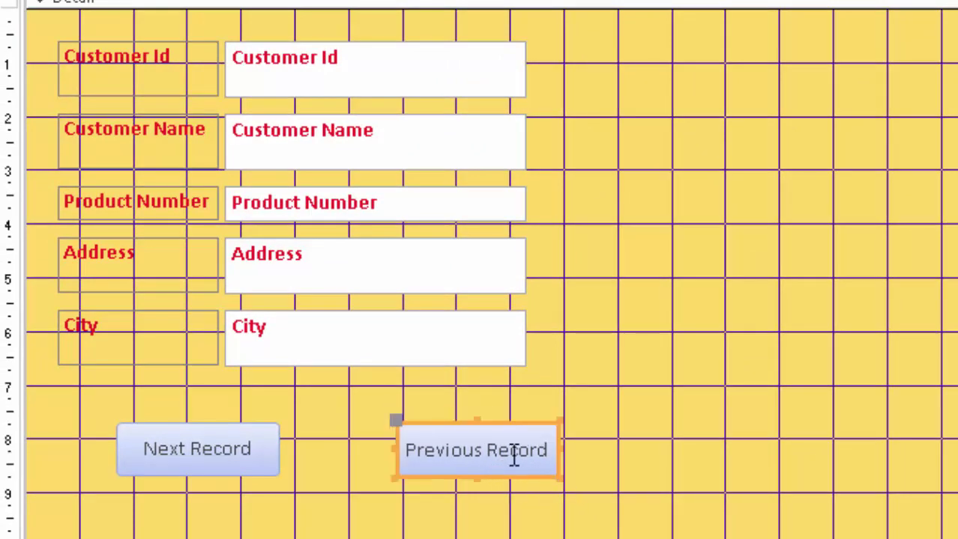
click(341, 470)
scroll(573, 488, down, 3)
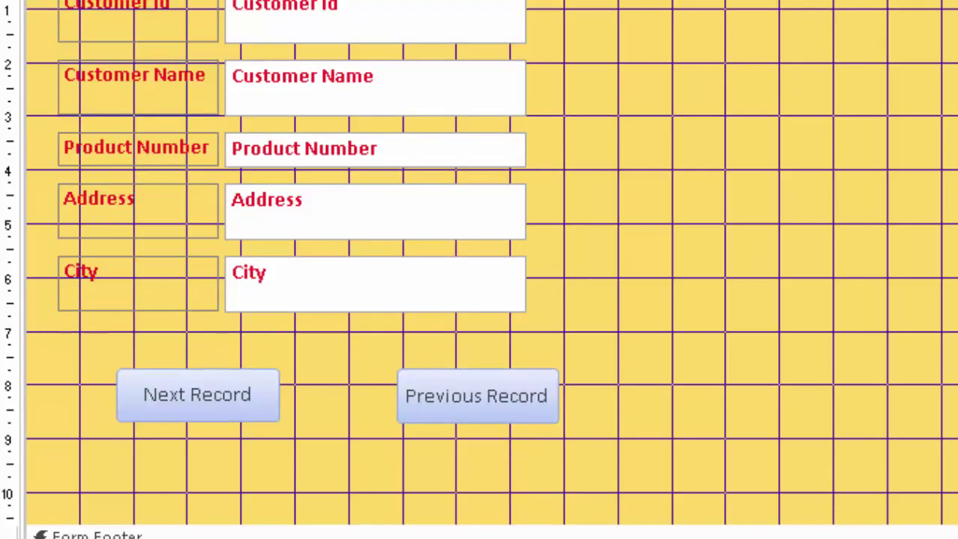
drag(567, 470, 573, 416)
drag(180, 353, 175, 337)
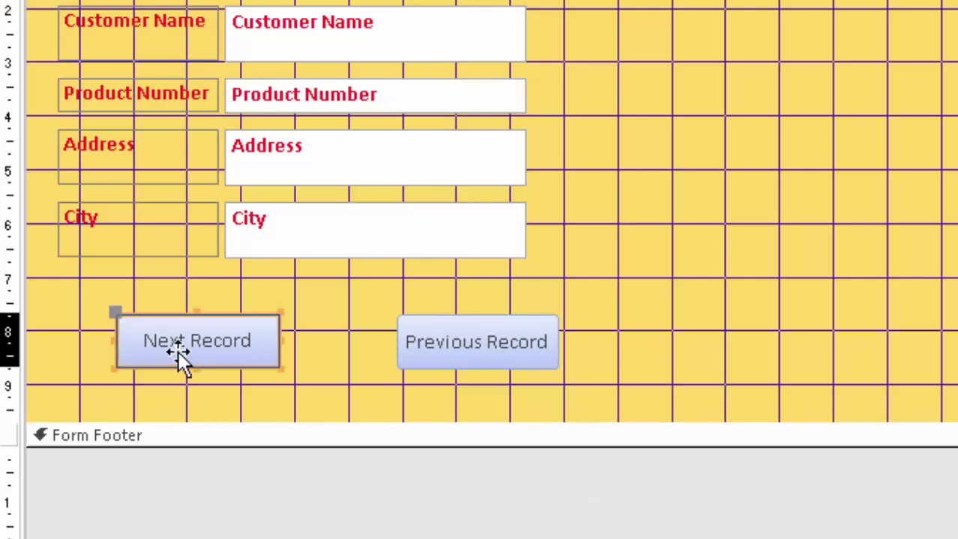
click(444, 348)
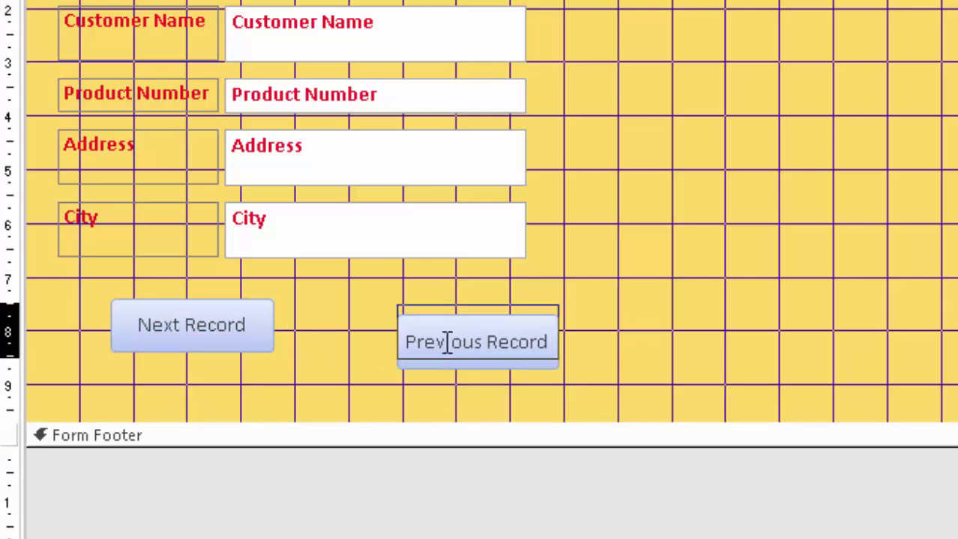
drag(443, 349, 443, 337)
click(538, 384)
scroll(637, 378, up, 2)
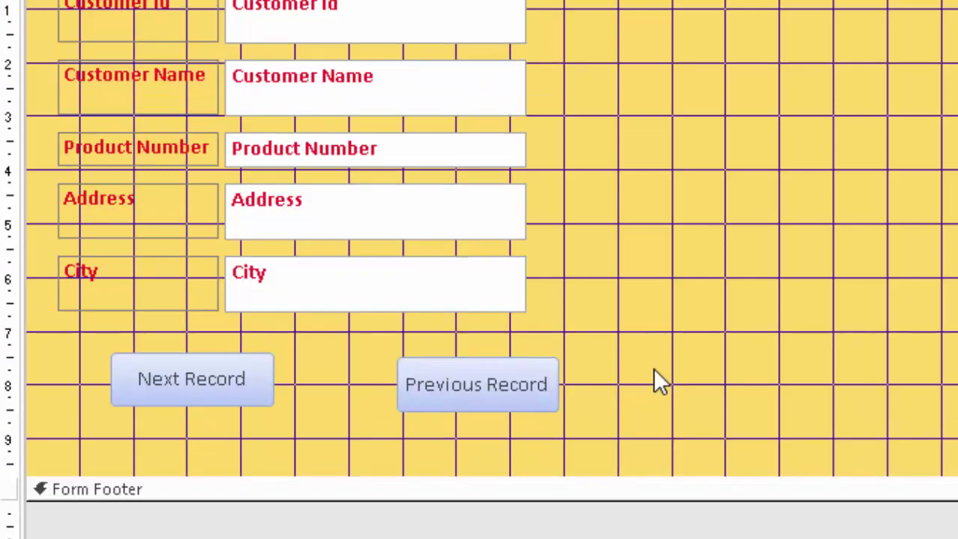
scroll(654, 382, up, 2)
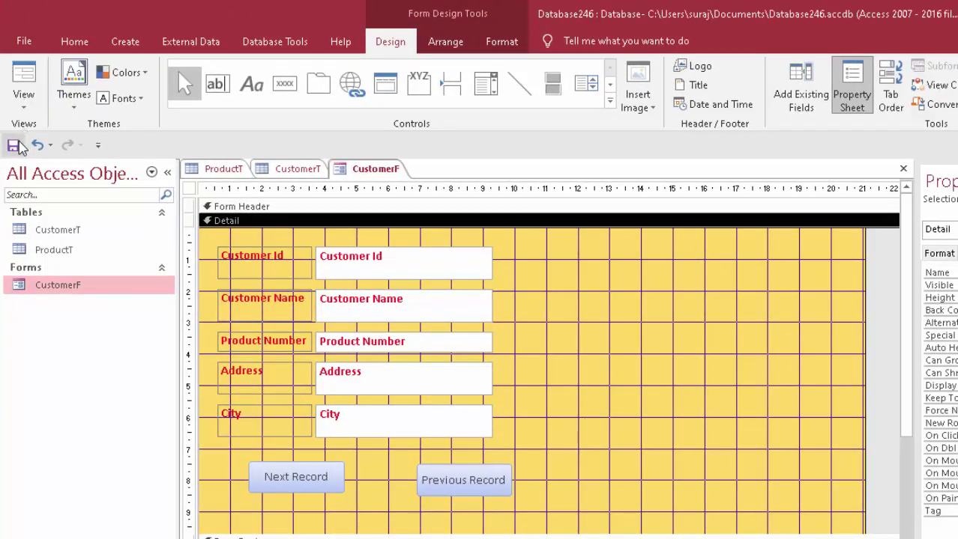
- In Form View, test the Next Record and Previous Record buttons on the customer records
click(21, 79)
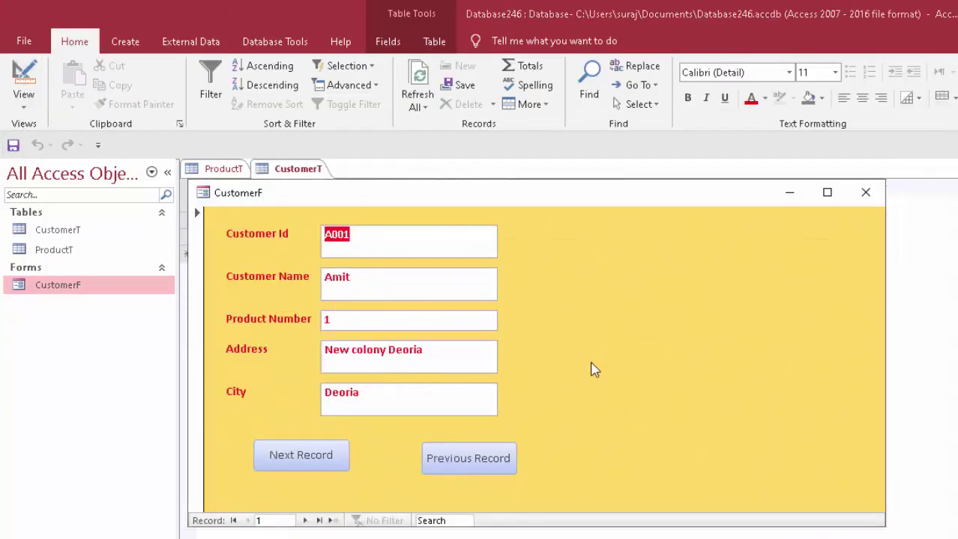
click(333, 459)
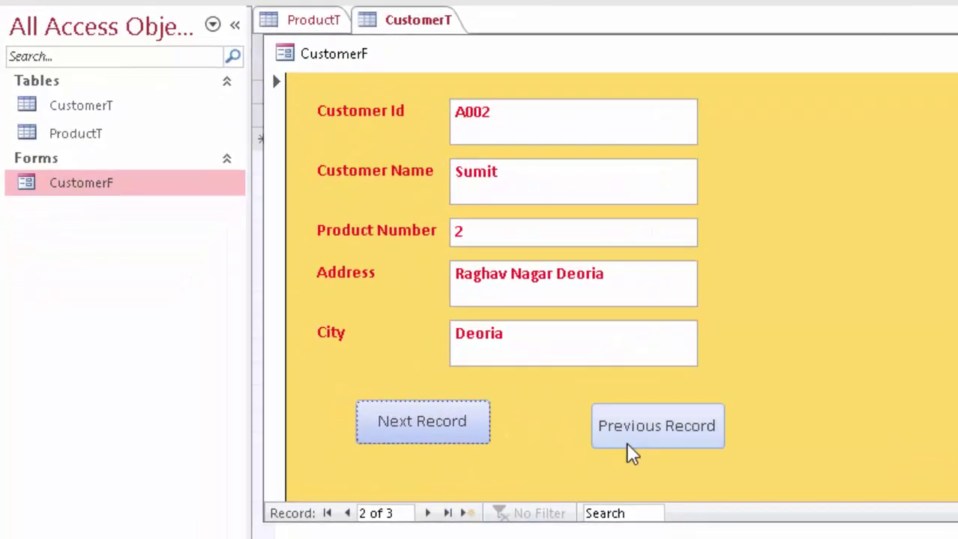
click(630, 444)
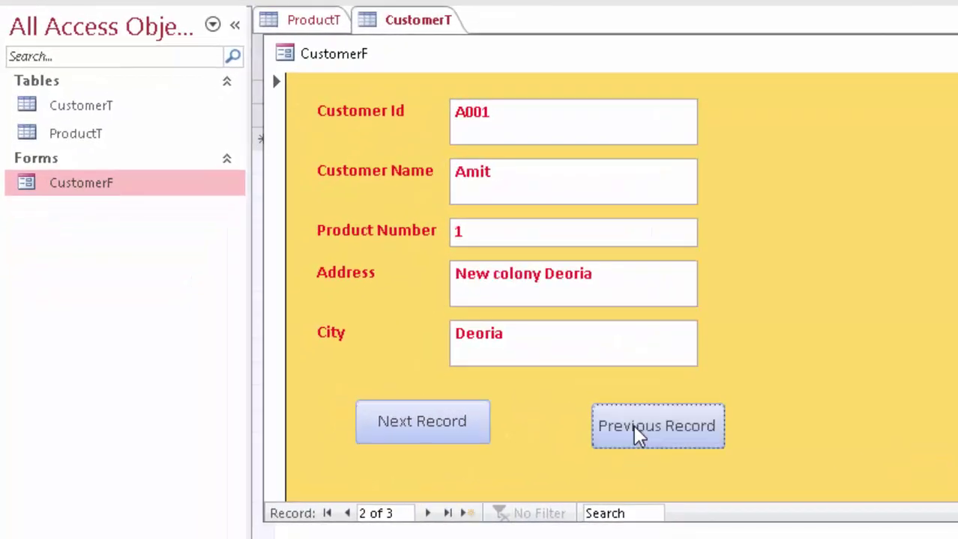
click(457, 435)
click(457, 435)
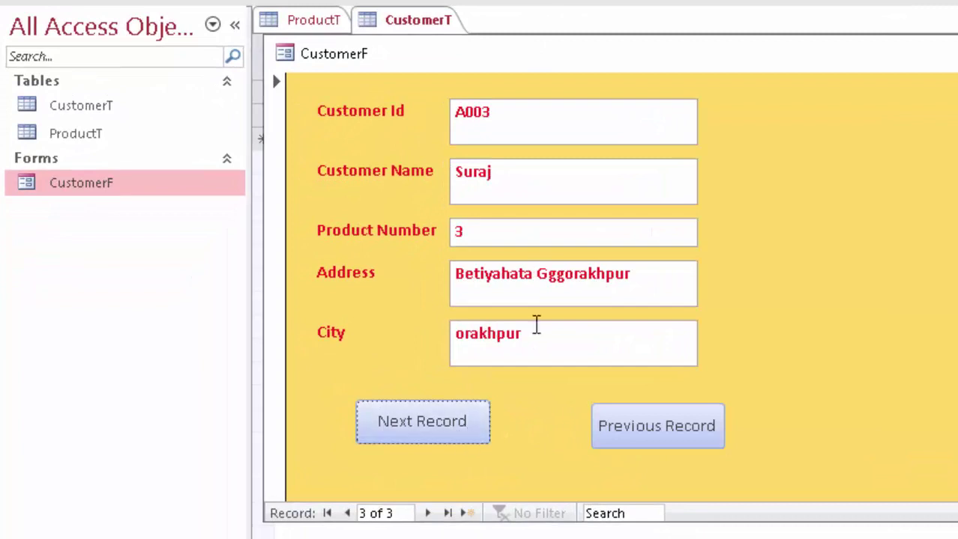
click(633, 441)
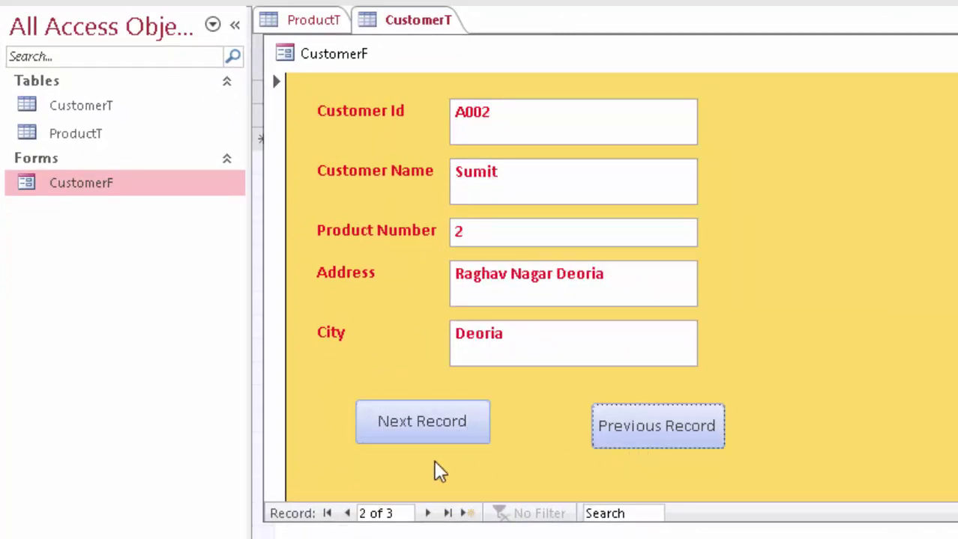
- On record A003, delete the extra 'g' so the address reads Betiyahata Gorakhpur
click(439, 435)
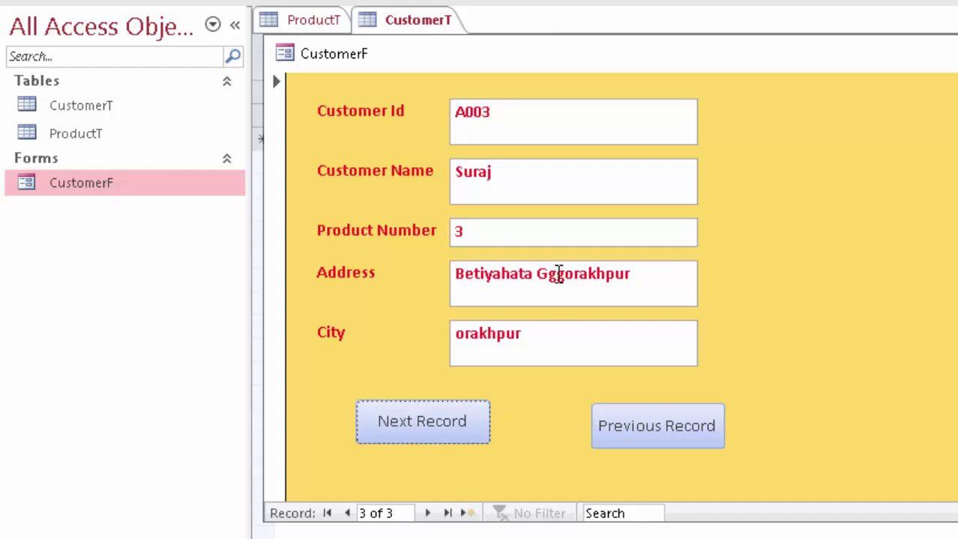
key(BackSpace)
key(BackSpace)
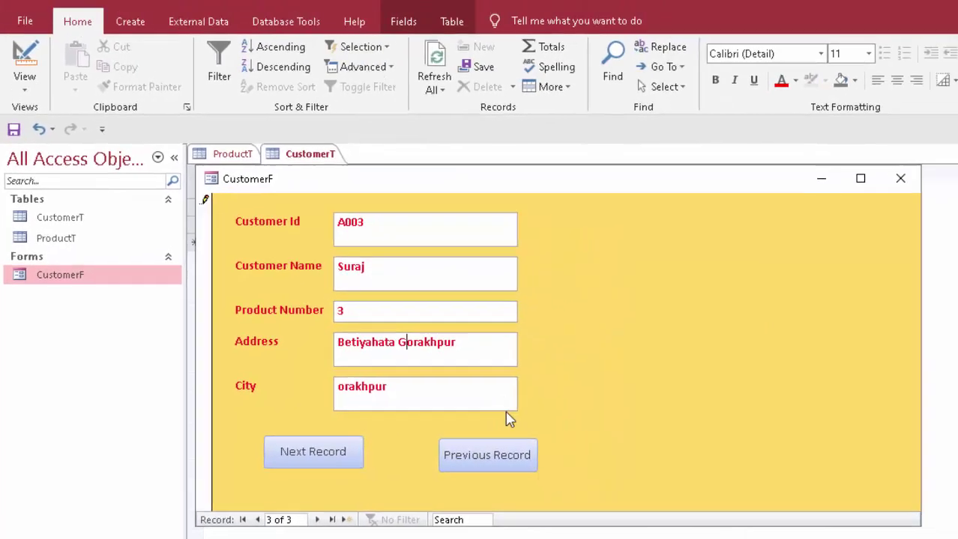
click(420, 412)
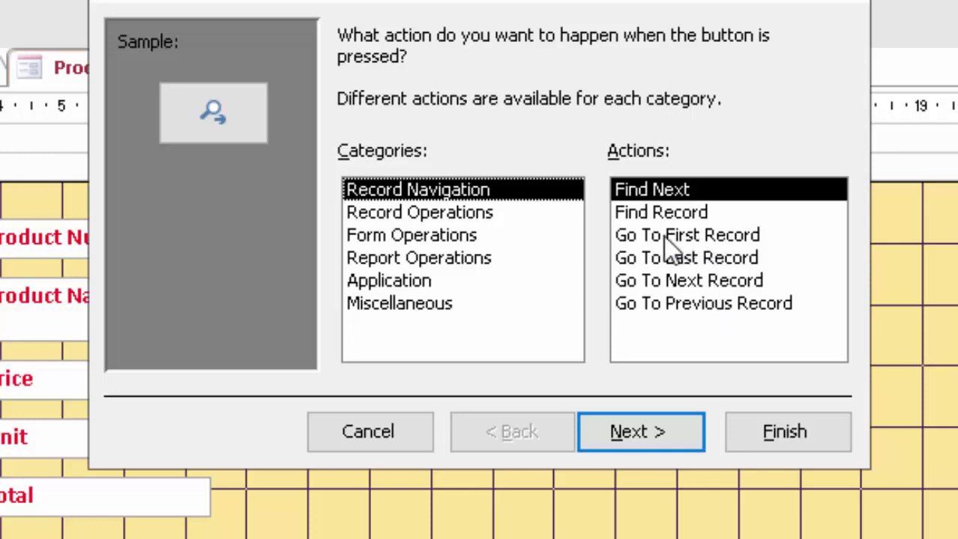
- Make the third button a Record Operations > Add New Record button captioned 'Add Record'
click(512, 215)
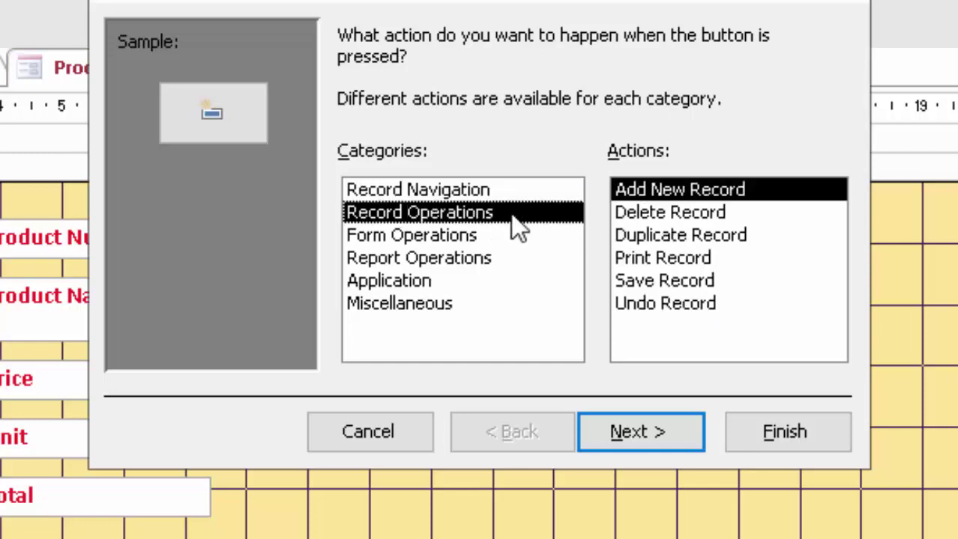
click(649, 433)
click(379, 169)
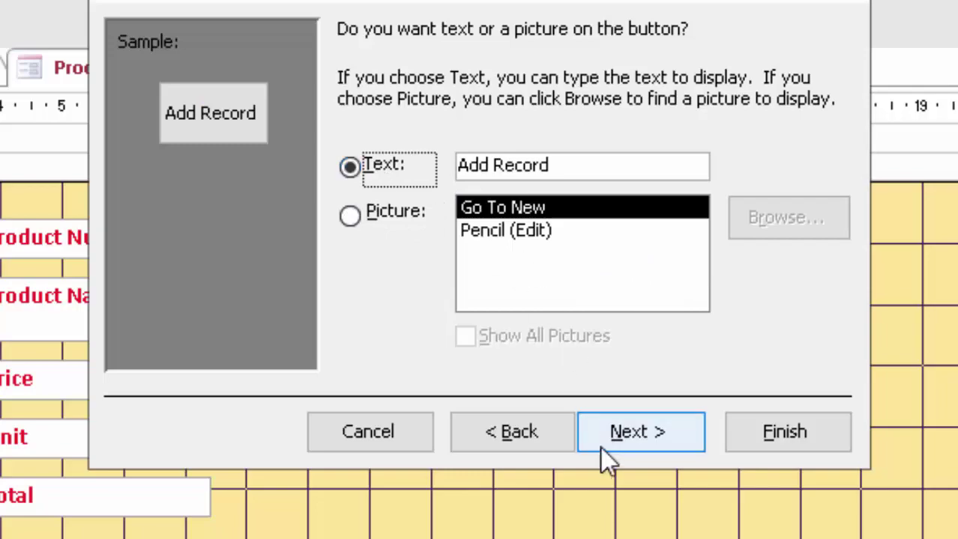
click(653, 435)
click(865, 391)
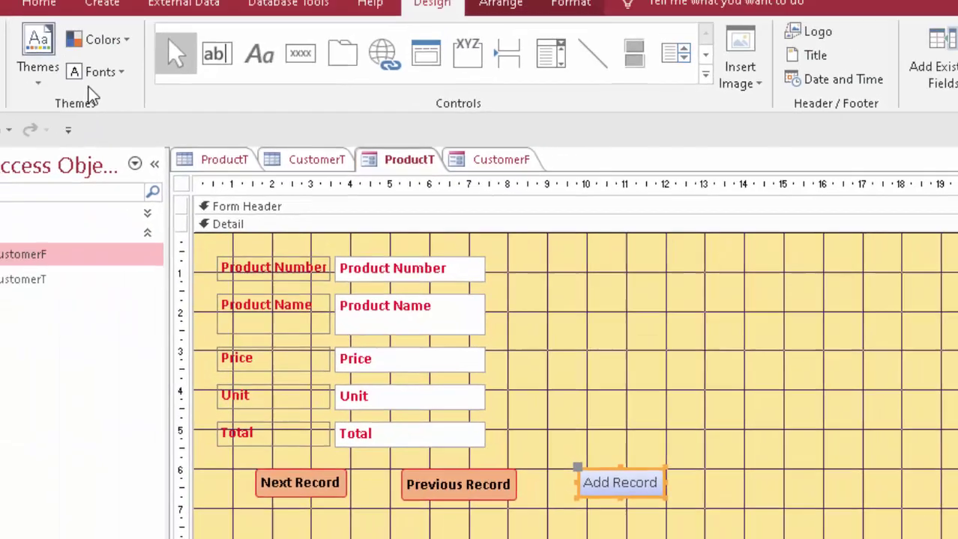
- Copy the orange button style onto the Add Record button with Format Painter
click(87, 47)
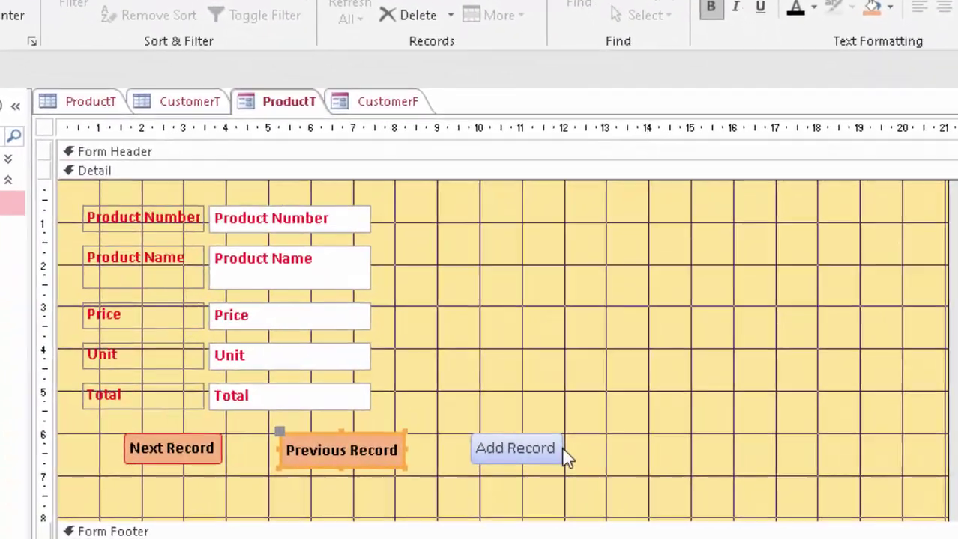
click(484, 442)
click(572, 490)
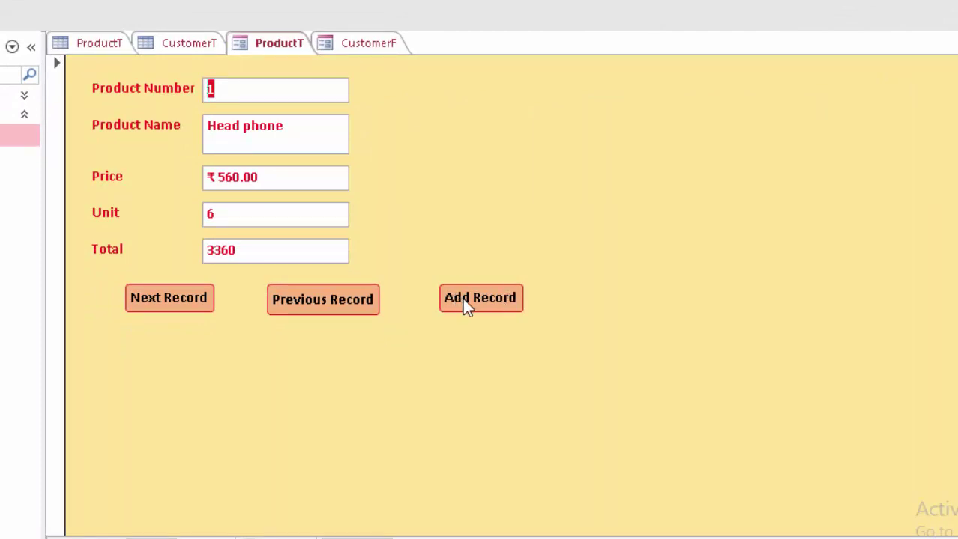
- Test Add Record, Previous Record and Next Record on the product records, then return to Design View
click(462, 298)
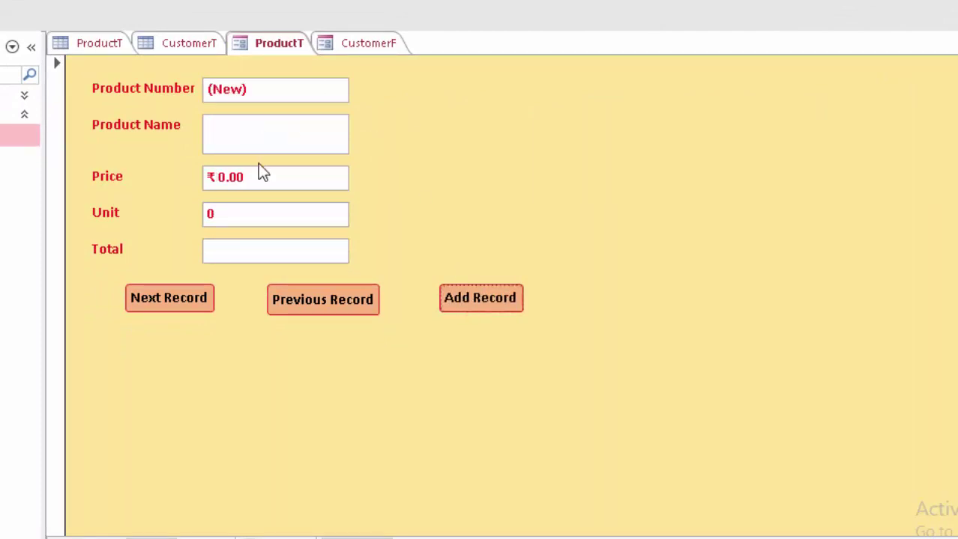
click(320, 302)
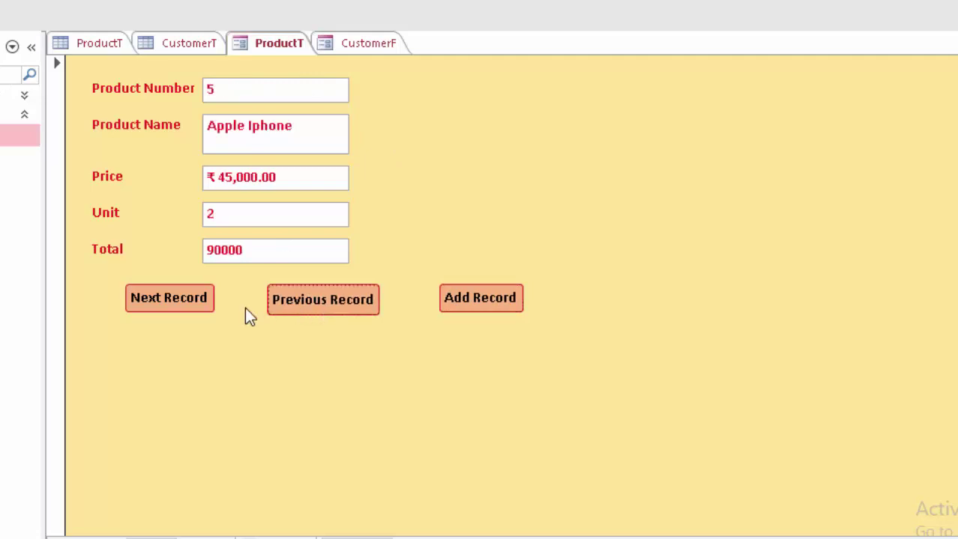
click(158, 306)
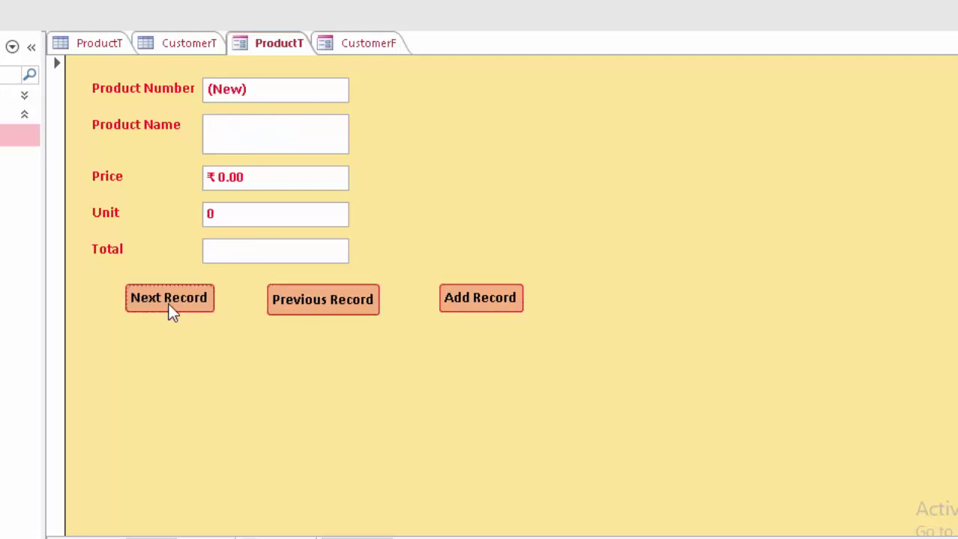
click(345, 301)
click(345, 302)
click(343, 302)
click(343, 302)
click(342, 301)
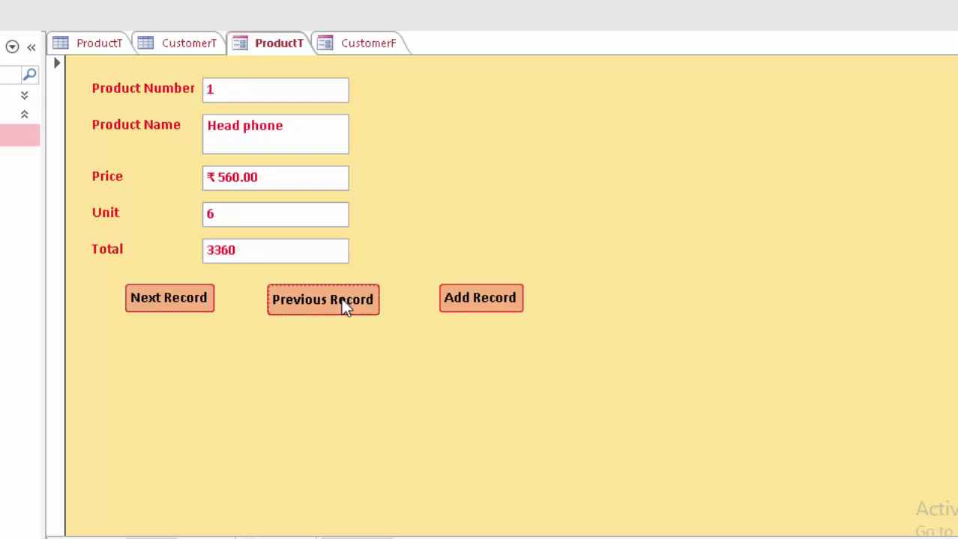
click(184, 300)
click(185, 298)
click(185, 297)
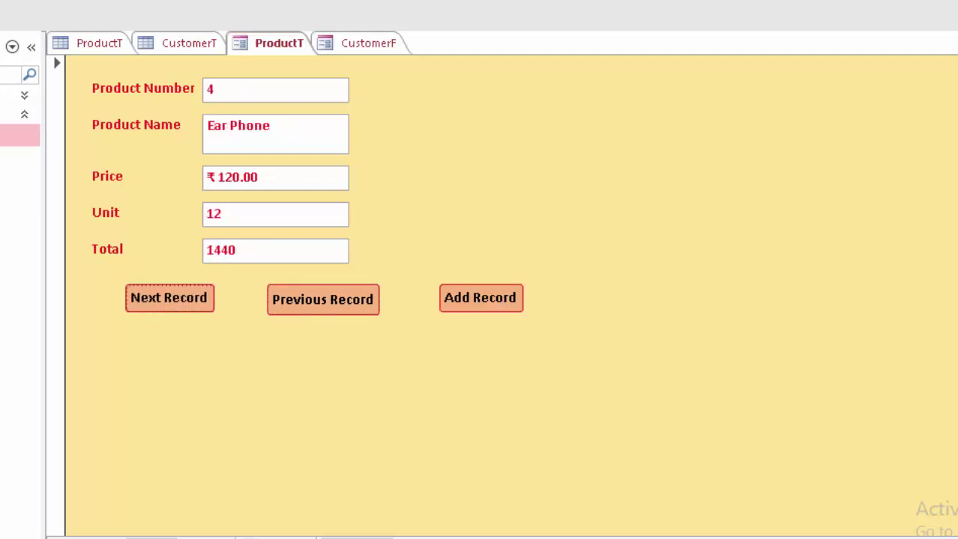
click(0, 92)
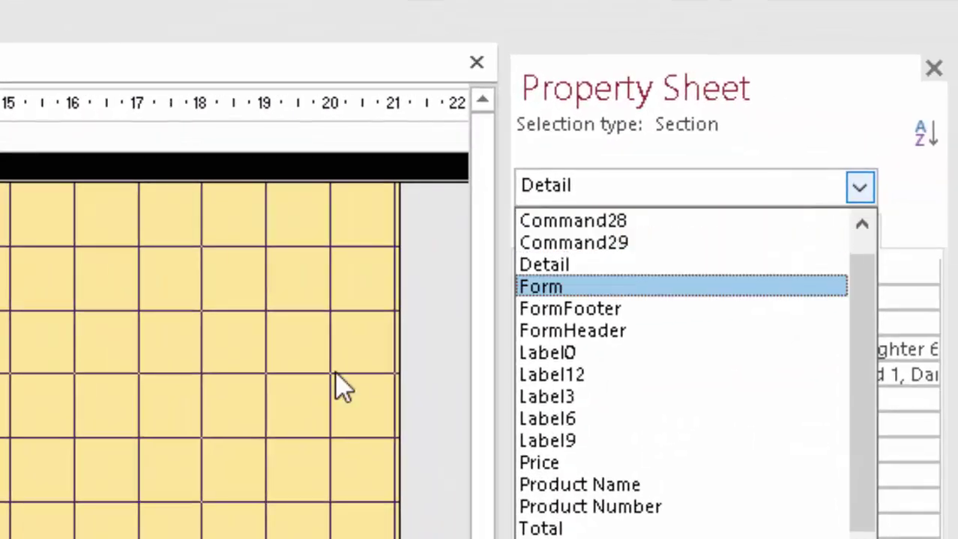
- Select Form in the Property Sheet and set its Pop Up property to Yes
click(859, 187)
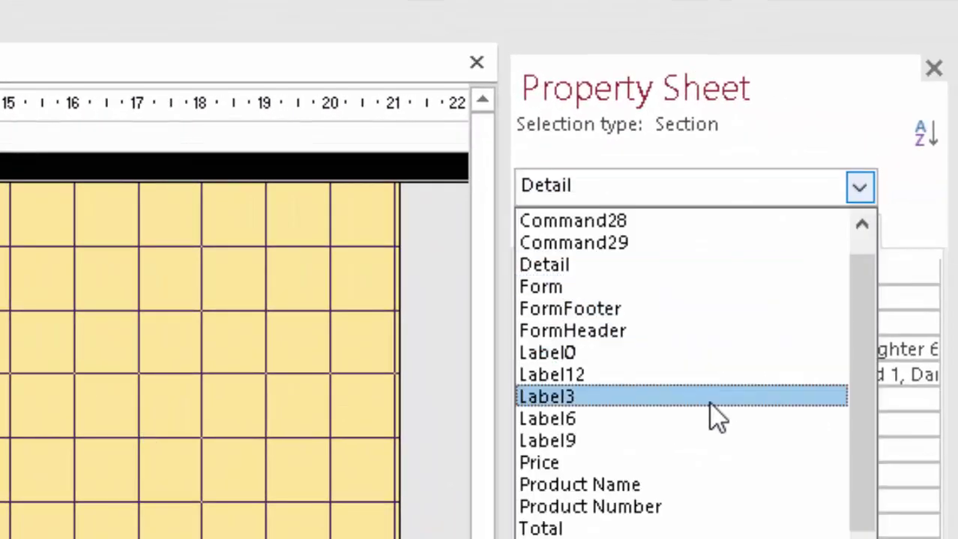
click(707, 287)
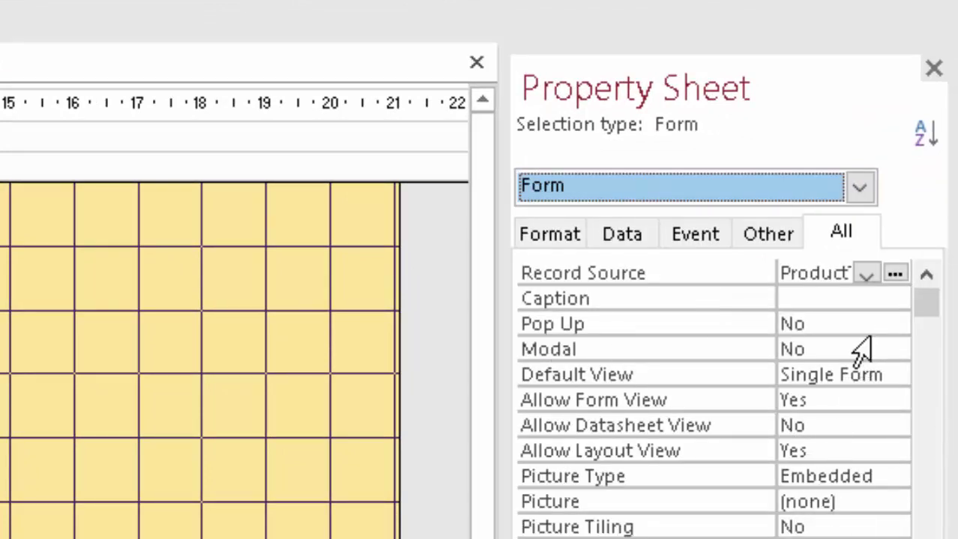
click(890, 324)
click(893, 325)
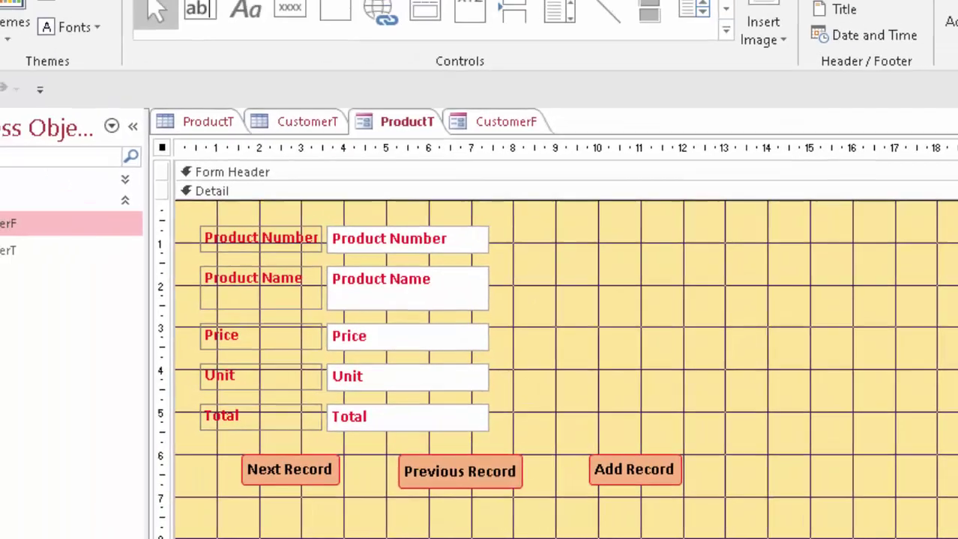
- Save the form as ProductT, open it as a floating pop-up, then close it
click(15, 128)
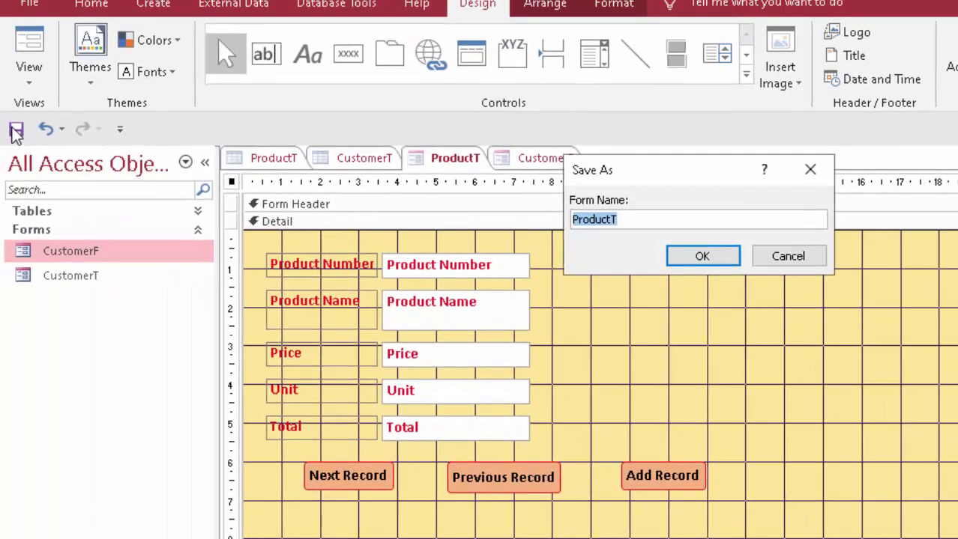
click(703, 256)
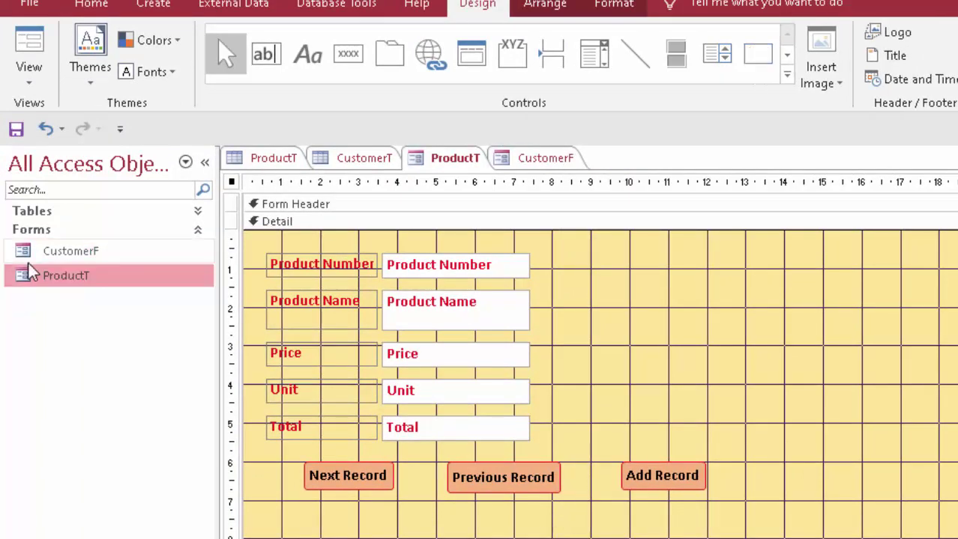
double_click(65, 283)
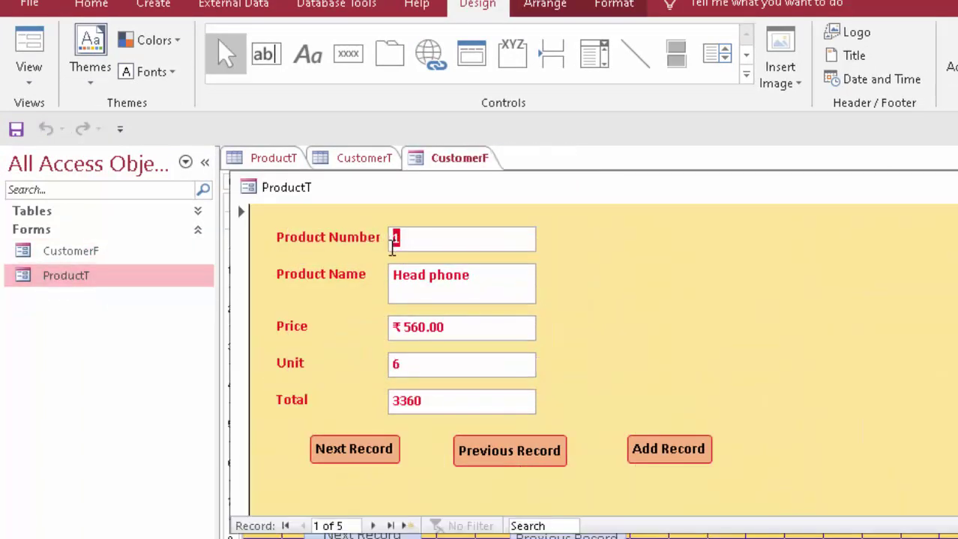
double_click(81, 256)
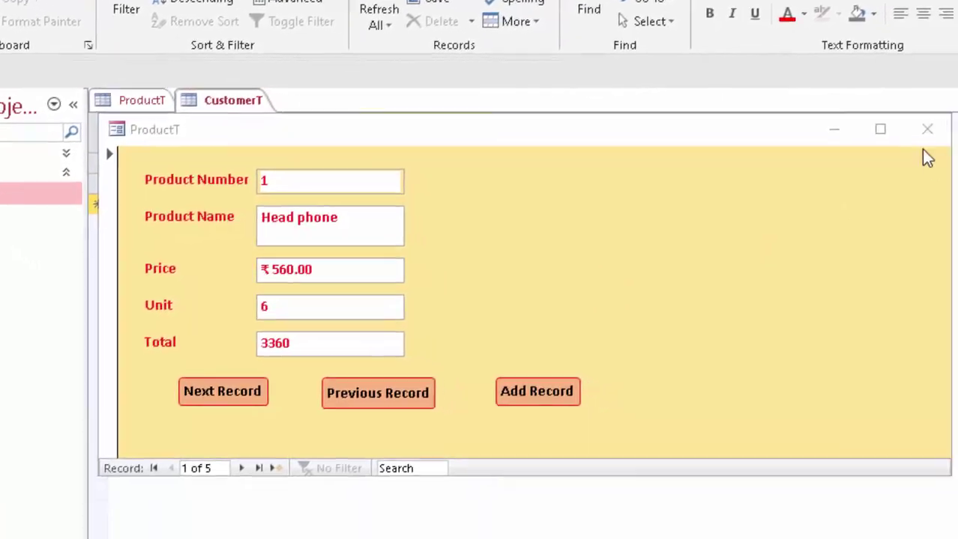
click(927, 129)
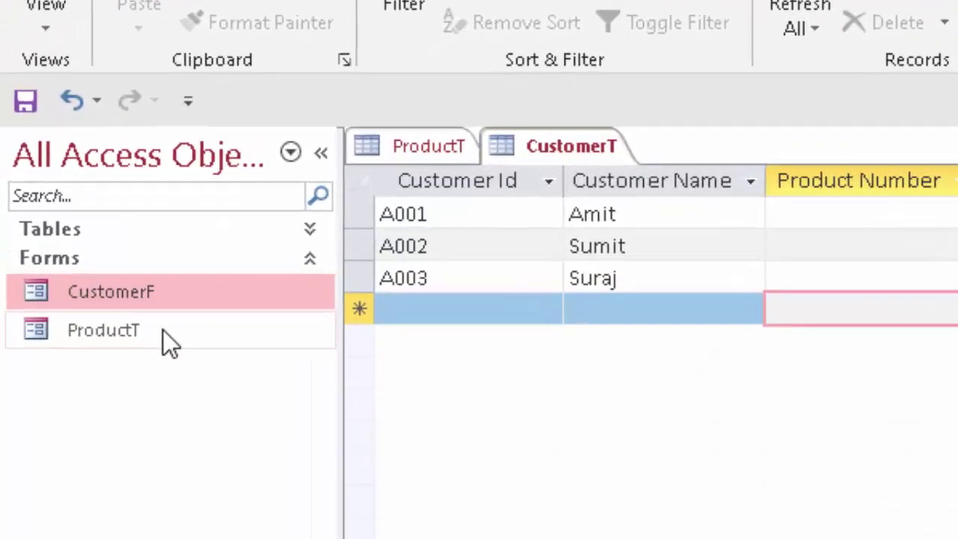
- Reopen the ProductT form in Design View from the Navigation Pane's right-click menu
click(84, 256)
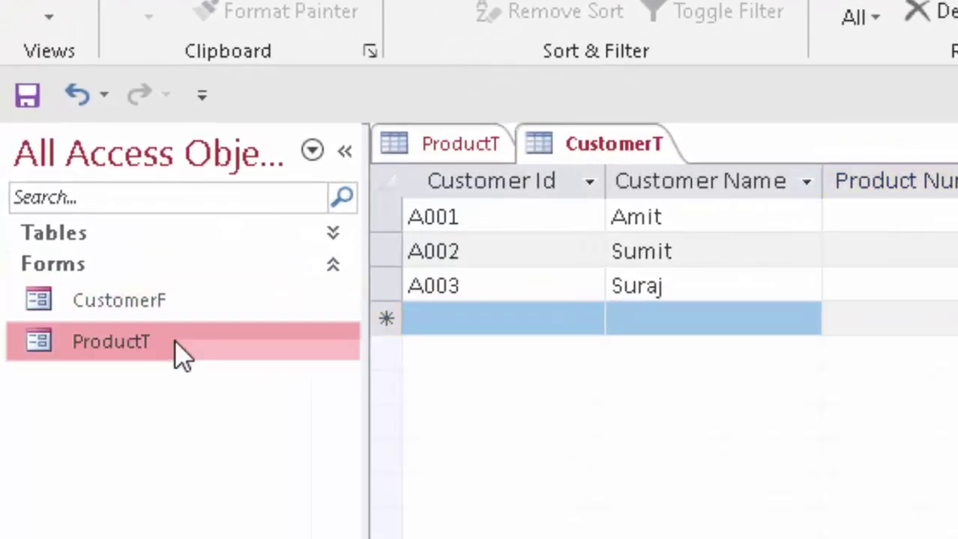
right_click(180, 351)
click(298, 445)
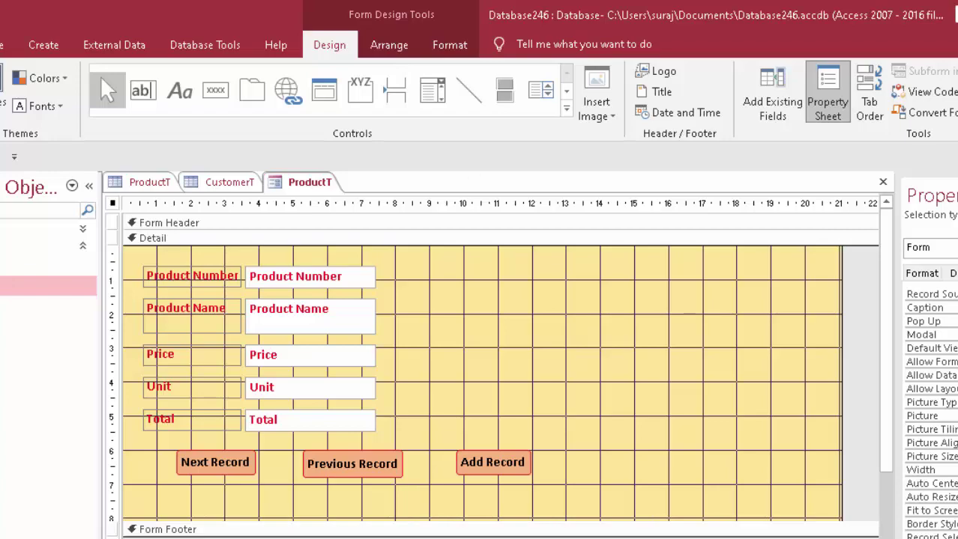
scroll(100, 75, up, 4)
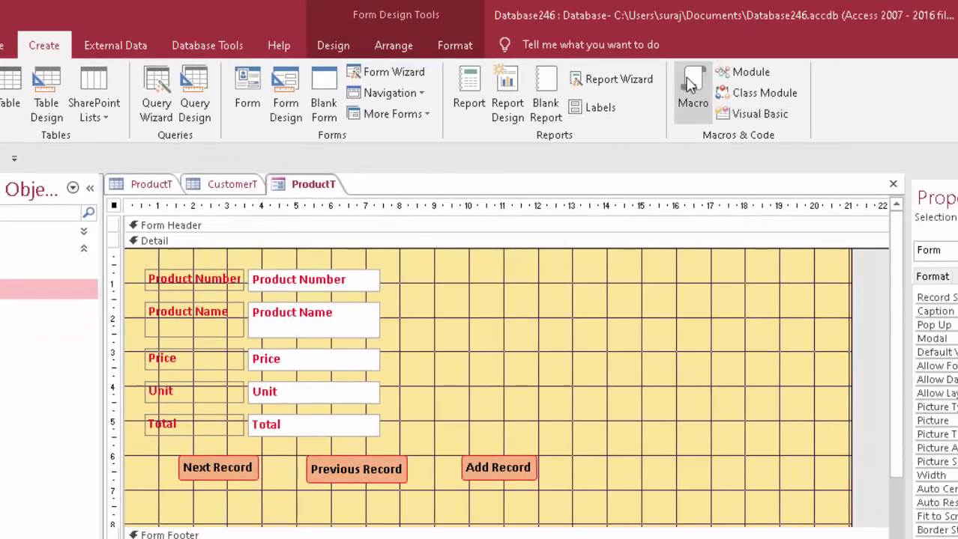
- Create a new blank macro and add MaximizeWindow as its first action
click(691, 88)
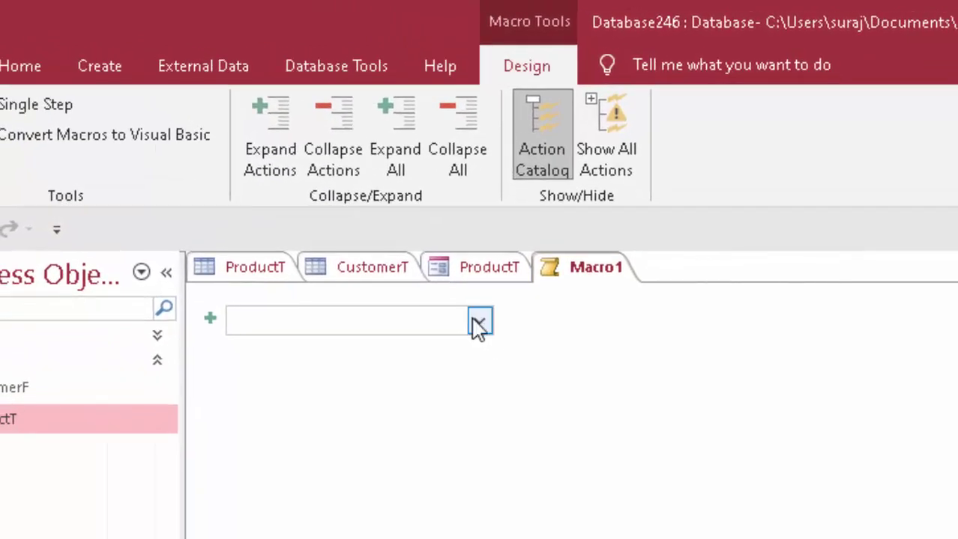
click(474, 319)
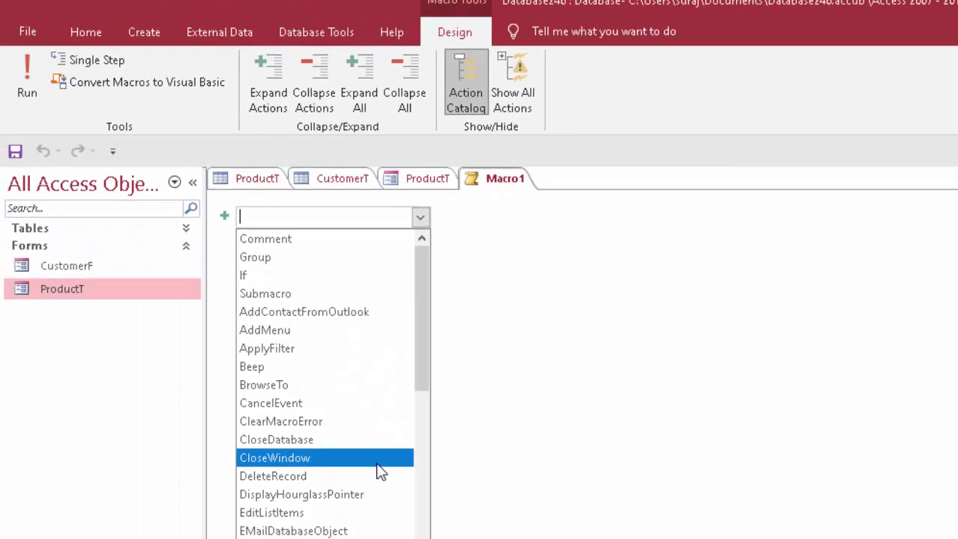
scroll(370, 474, down, 2)
scroll(364, 478, down, 1)
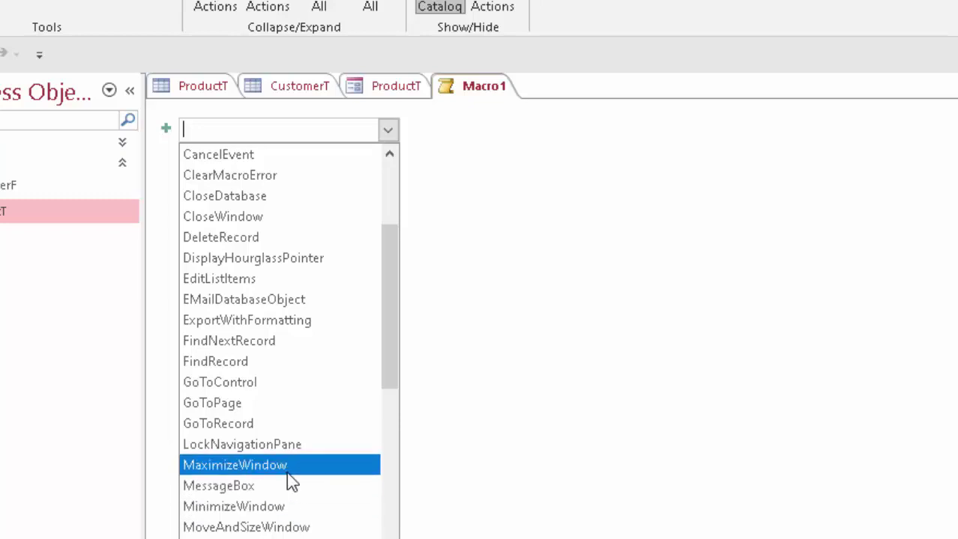
click(291, 482)
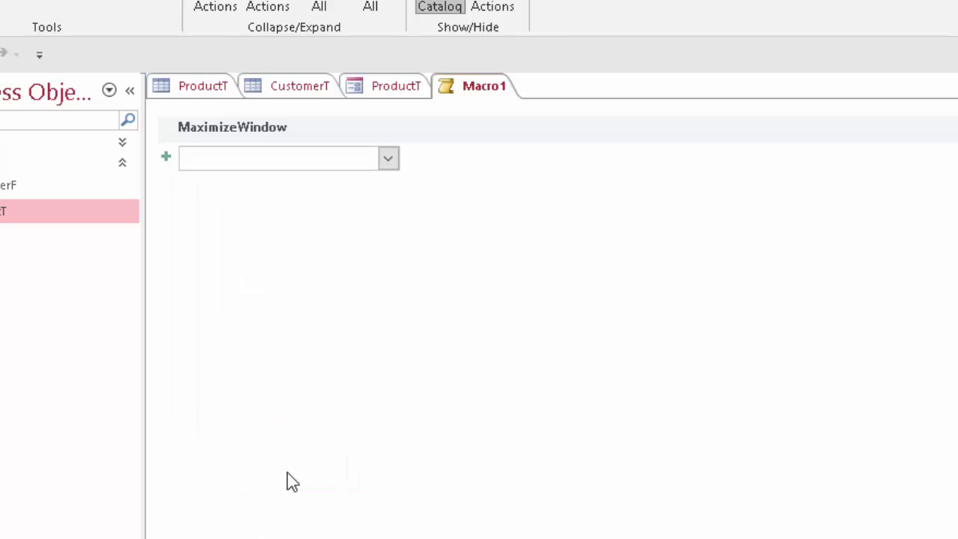
- Bring up the action list again and scroll it to find the macro's second action
click(393, 160)
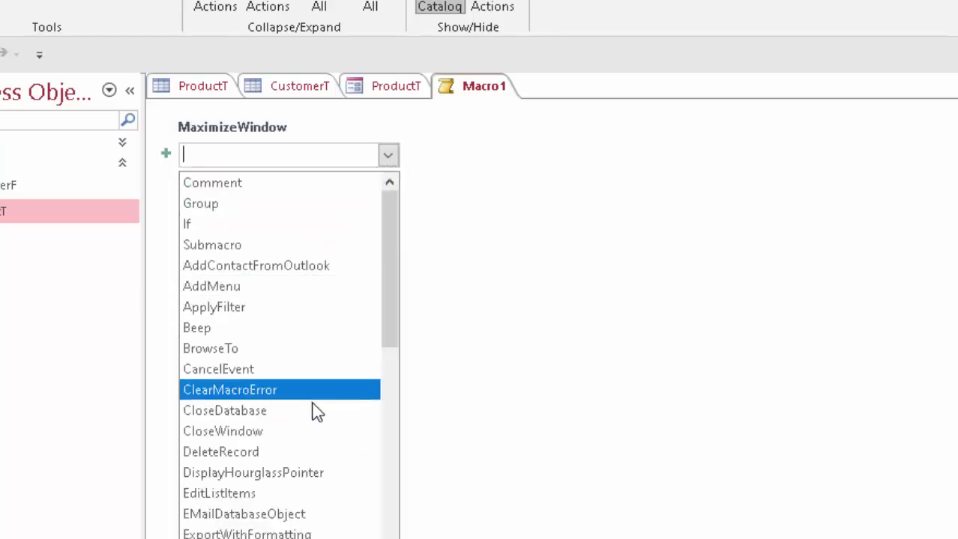
scroll(290, 465, down, 4)
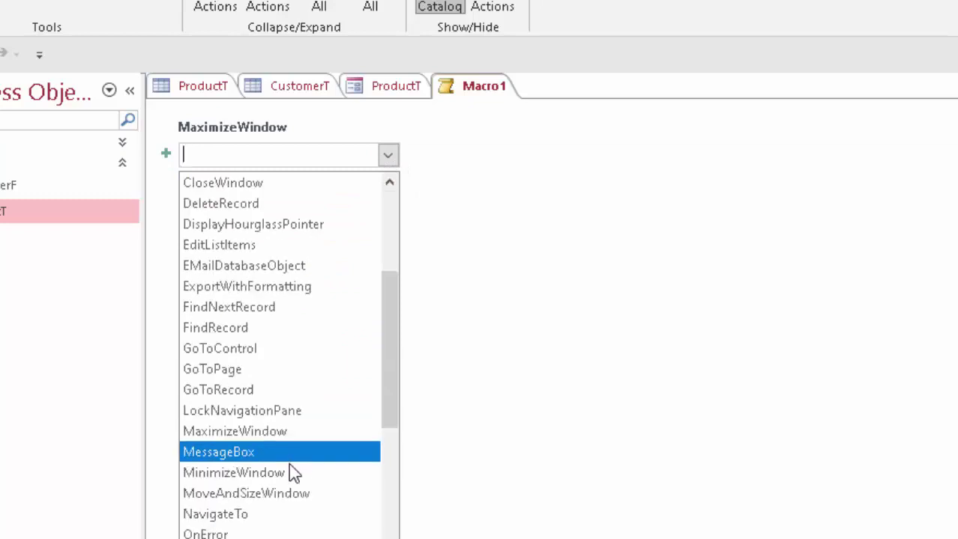
scroll(293, 474, down, 3)
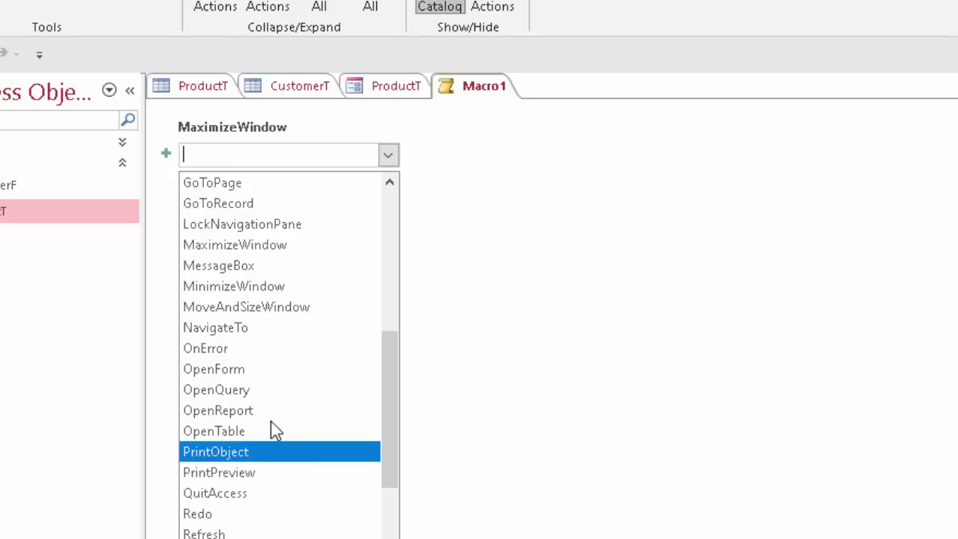
- Add an OpenForm action to Macro1 with ProductT as the form to open
click(251, 372)
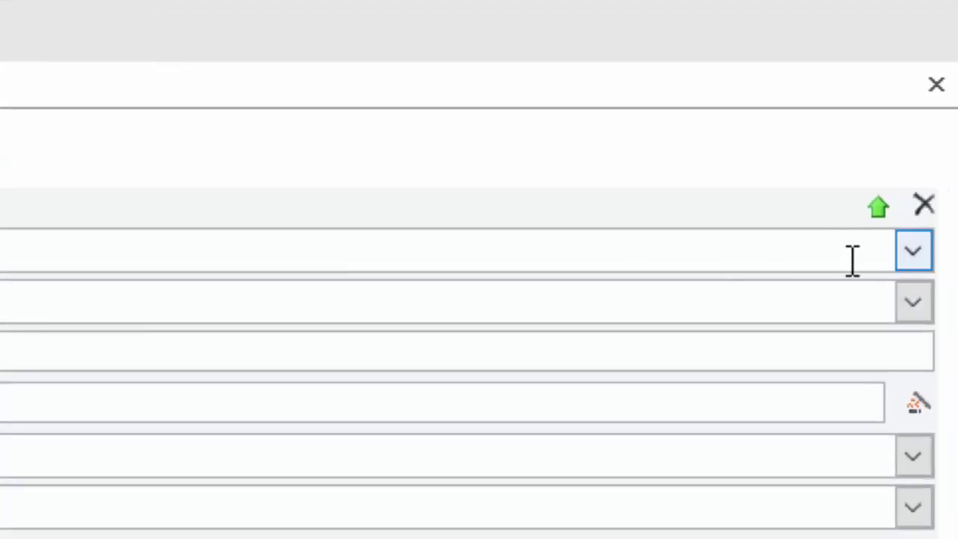
click(914, 251)
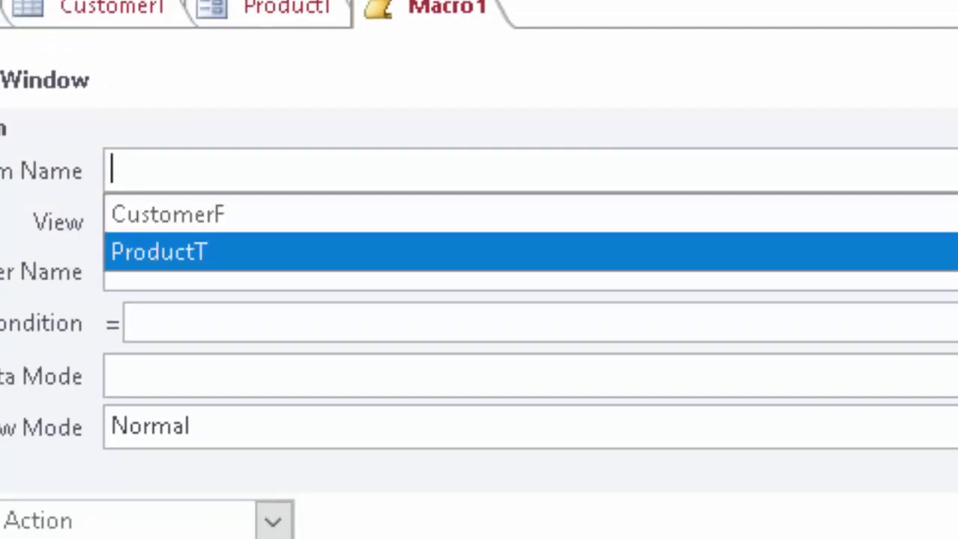
click(149, 283)
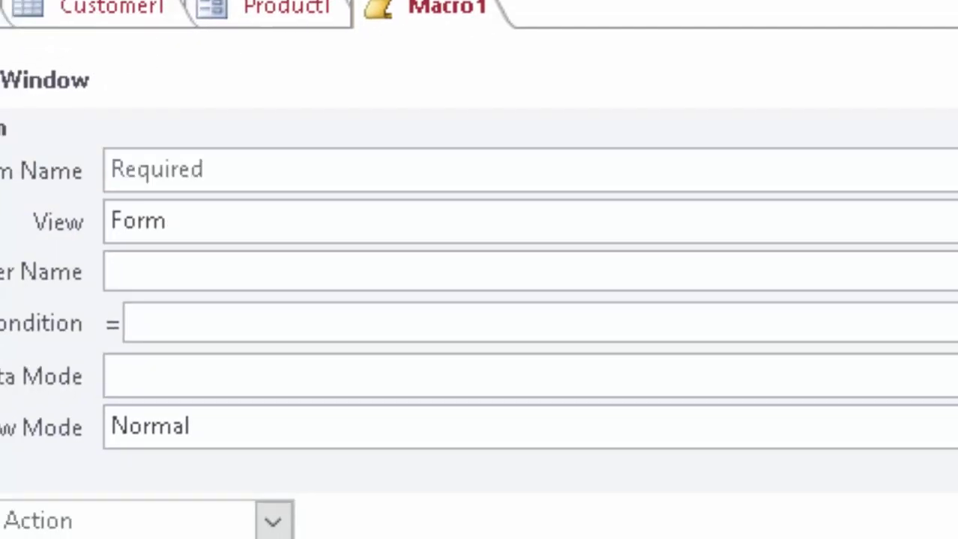
click(339, 170)
click(339, 250)
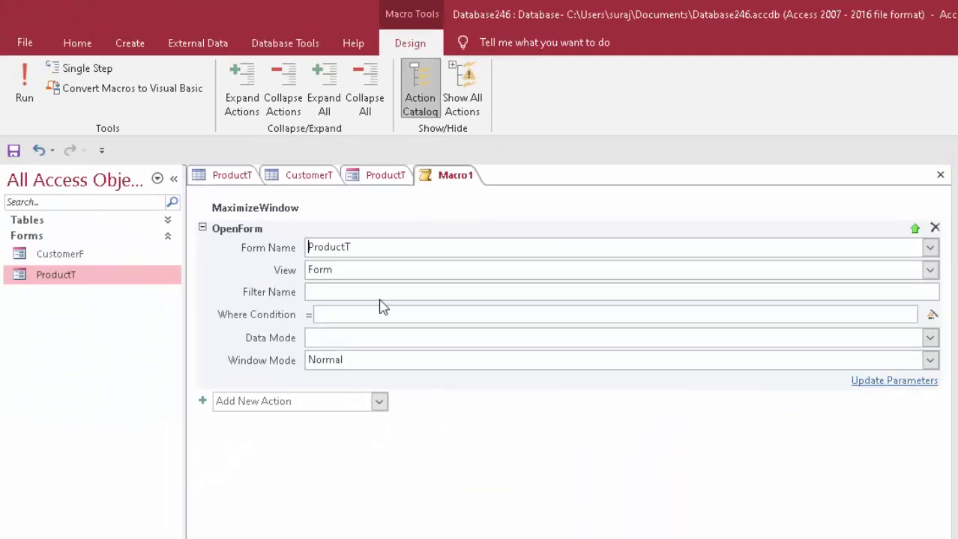
mouse_move(350, 293)
- Save the macro under the name ProductM, replacing the default name Macro1
click(14, 151)
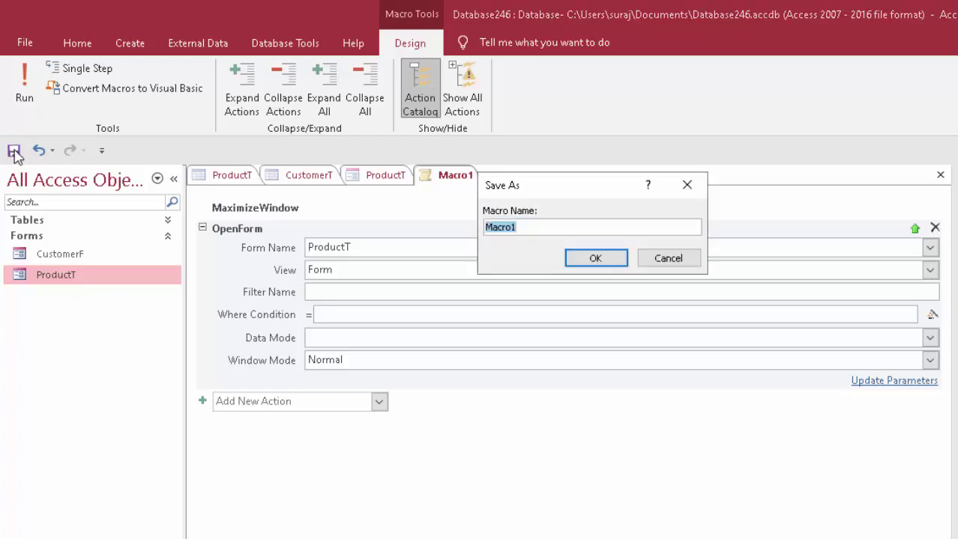
click(538, 227)
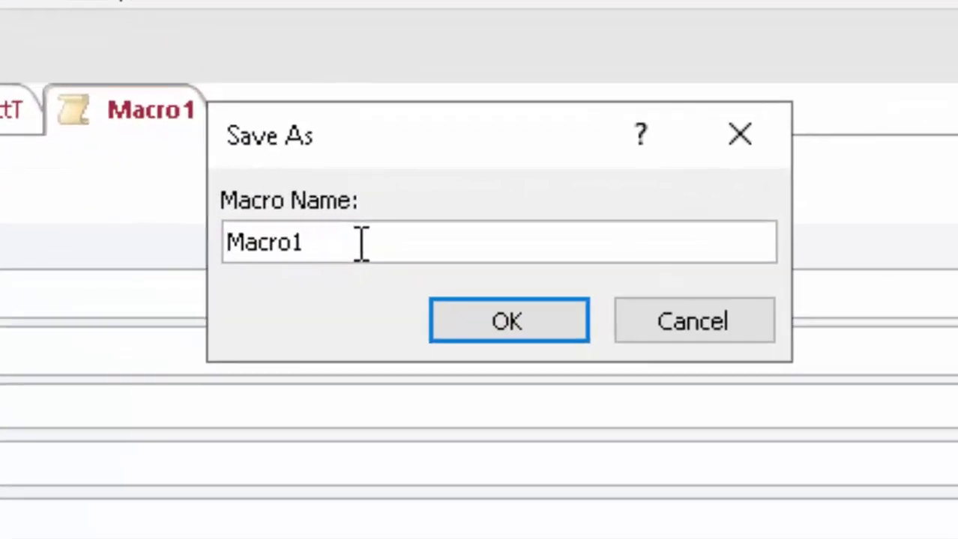
key(BackSpace)
key(BackSpace)
key(BackSpace)
key(BackSpace)
key(BackSpace)
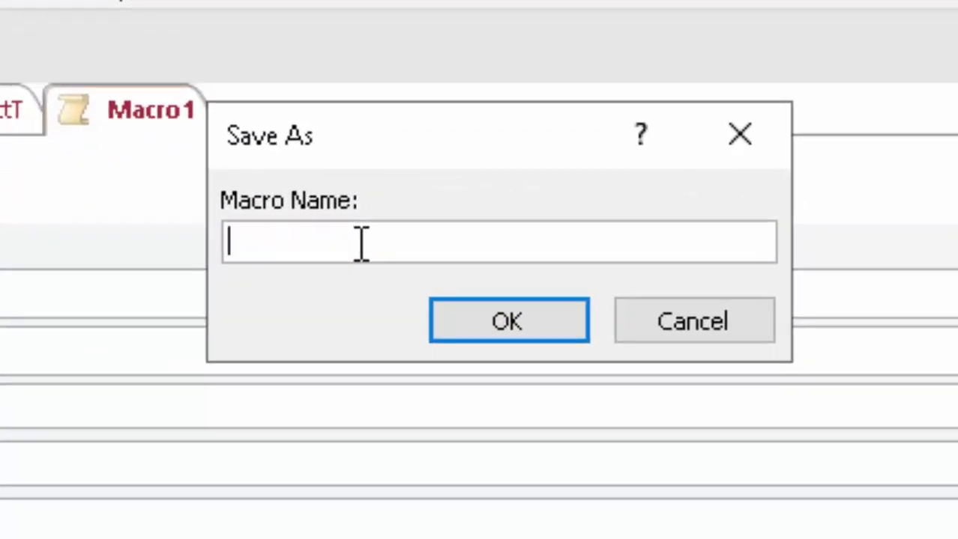
text(P)
text(oduct)
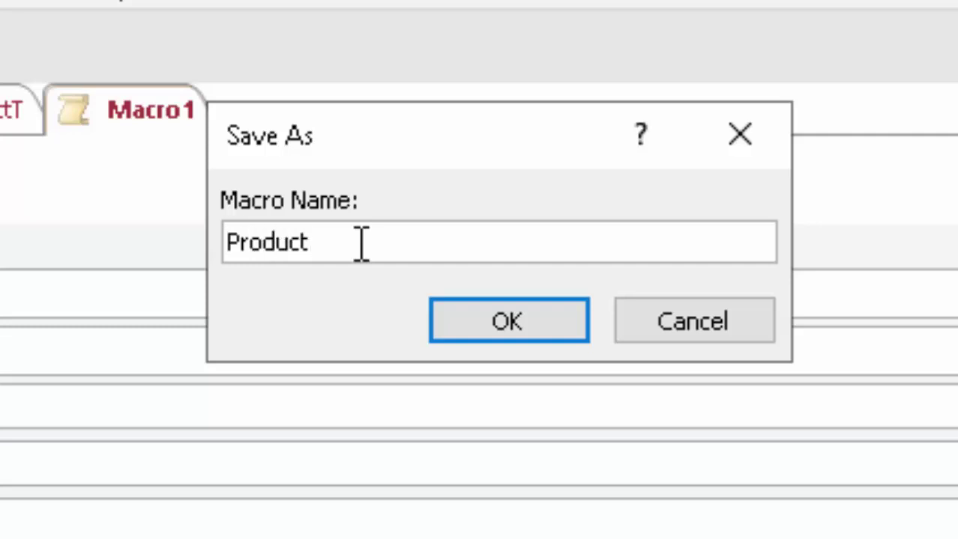
text(M)
key(Return)
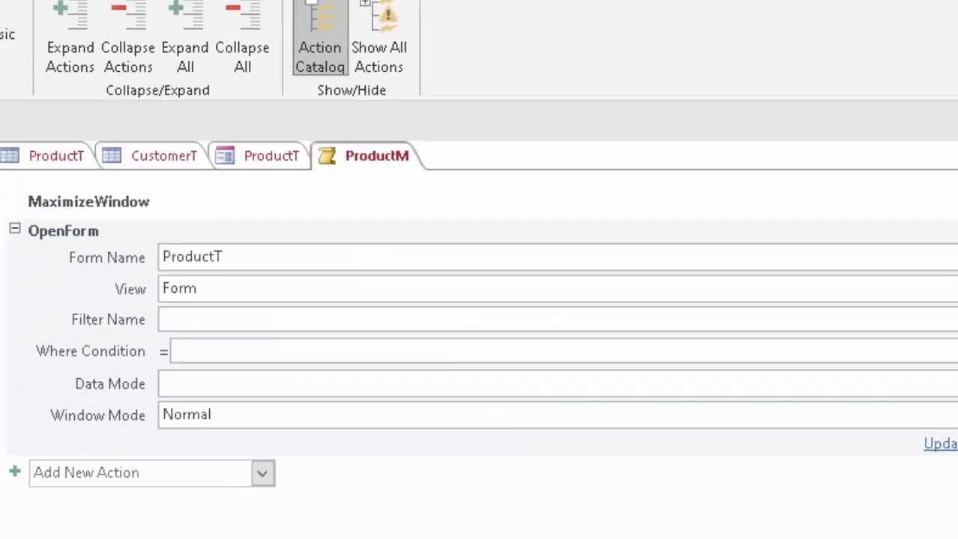
click(24, 83)
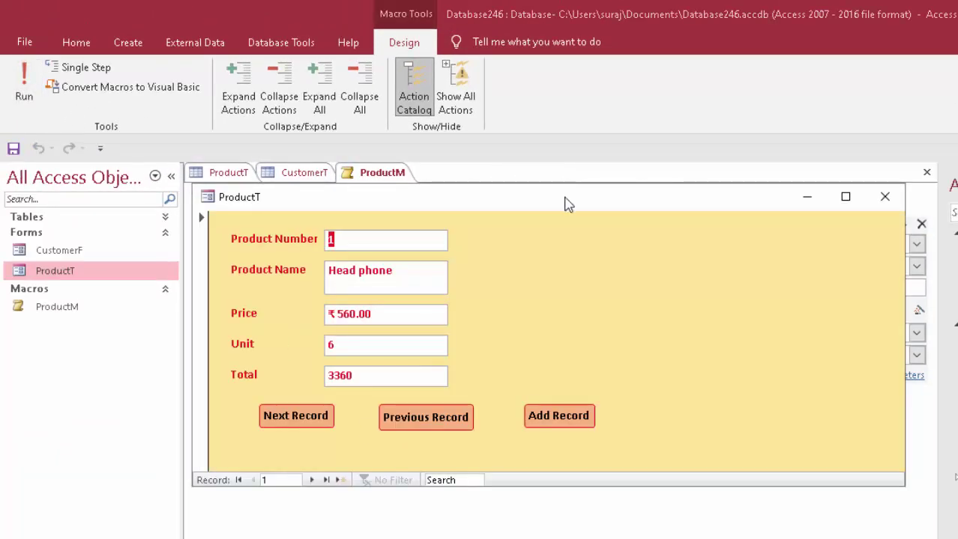
drag(567, 204, 548, 114)
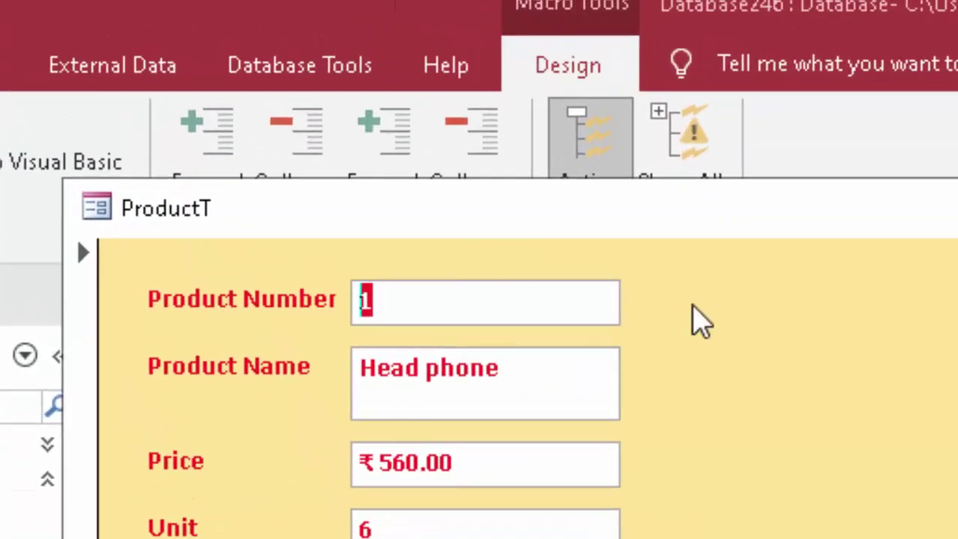
- Close the ProductT form, then open it in Design View and close that view again
key(ctrl+F4)
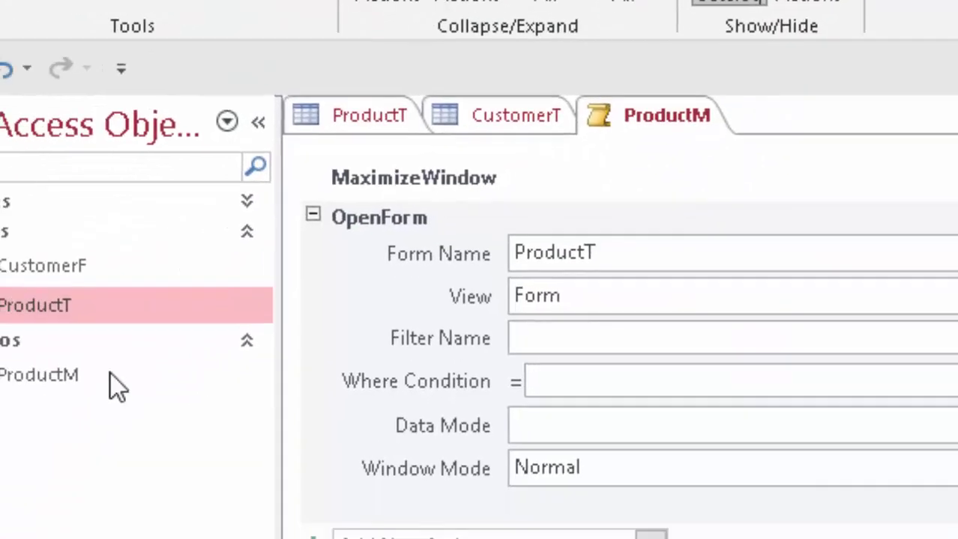
right_click(150, 226)
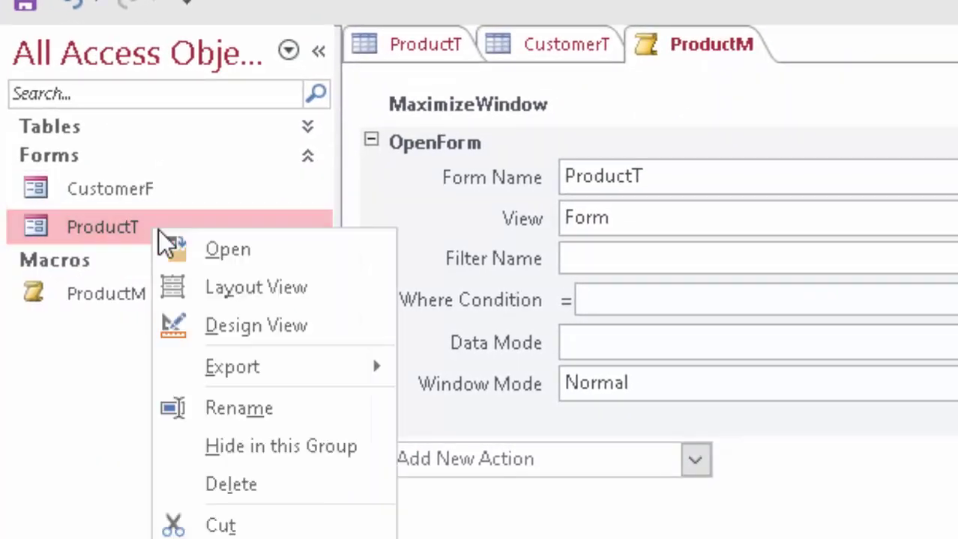
click(235, 325)
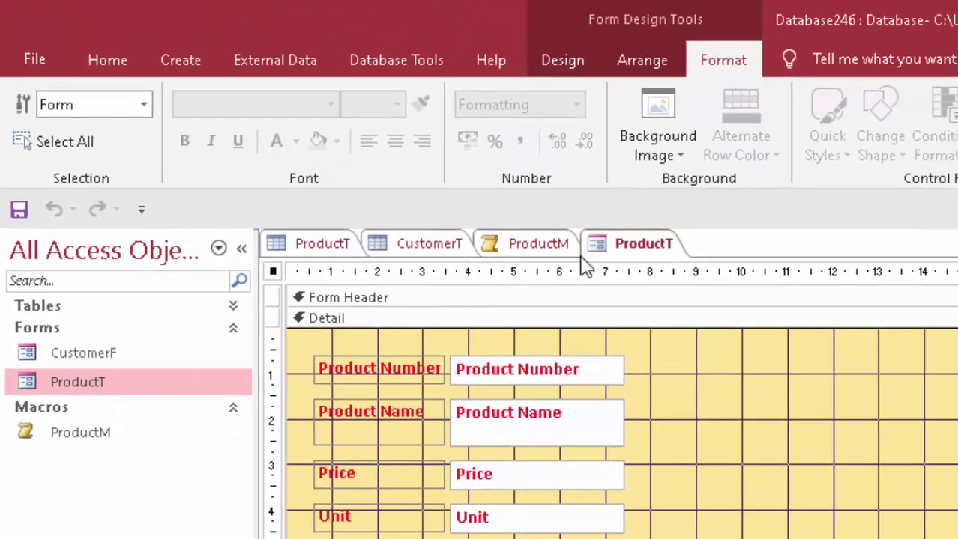
right_click(642, 245)
click(683, 257)
right_click(662, 249)
click(679, 285)
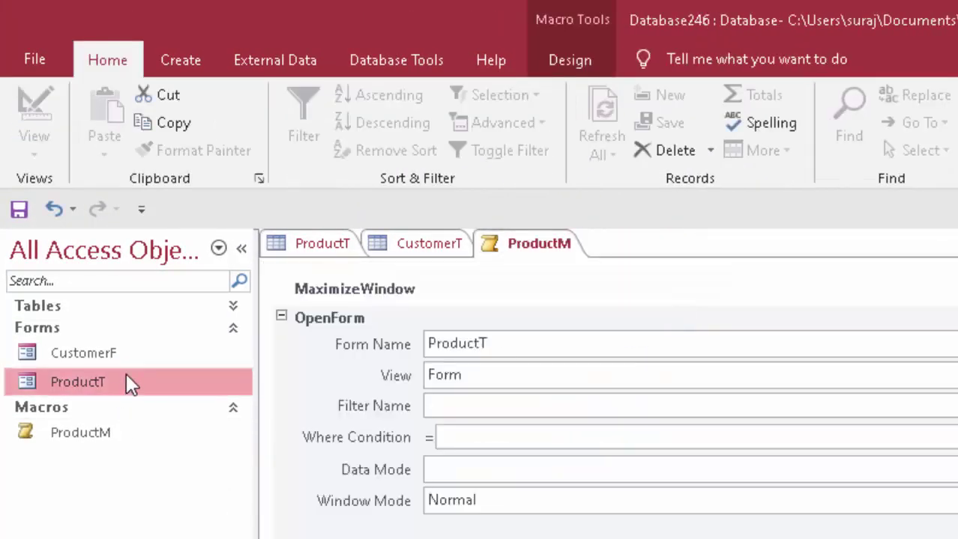
- Rename the ProductT form to ProductF in the Navigation Pane
right_click(127, 378)
click(208, 512)
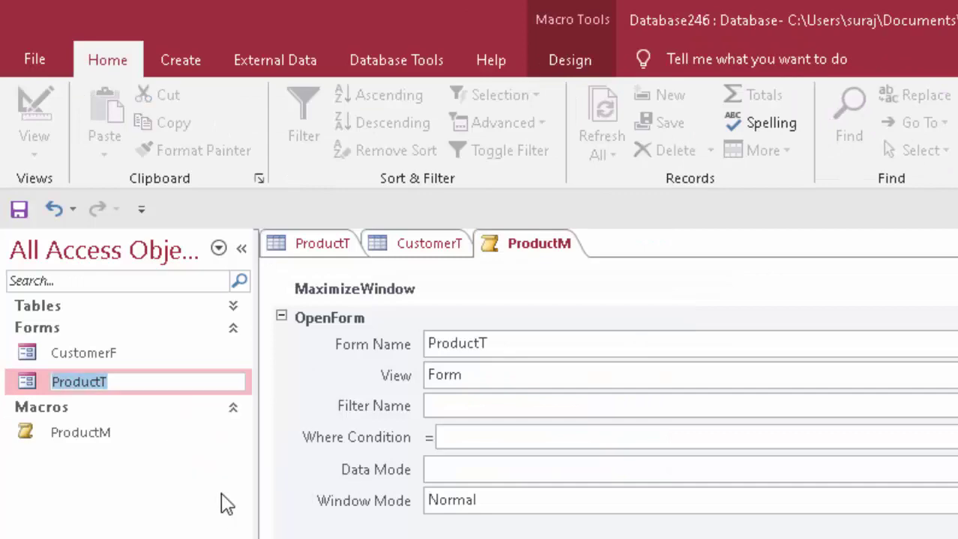
click(126, 383)
right_click(126, 379)
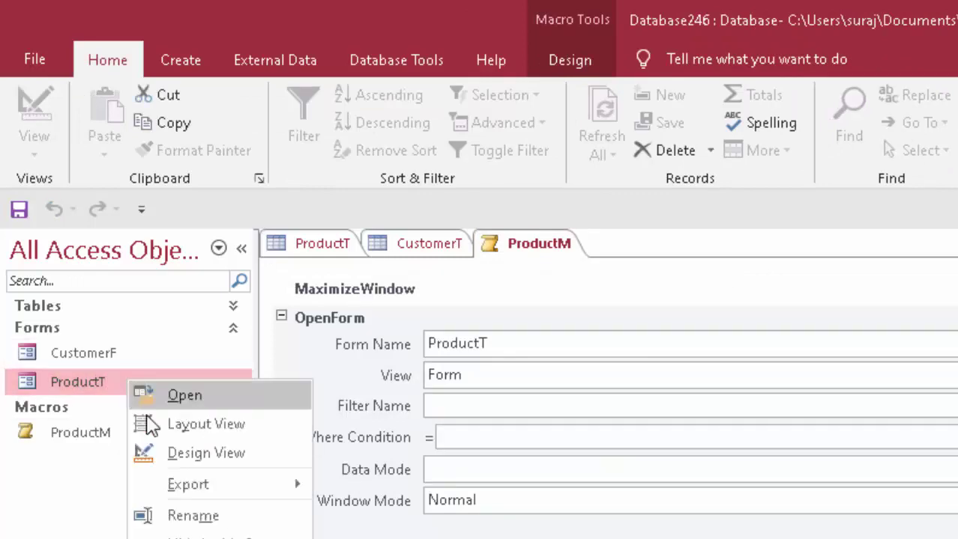
click(192, 513)
click(230, 280)
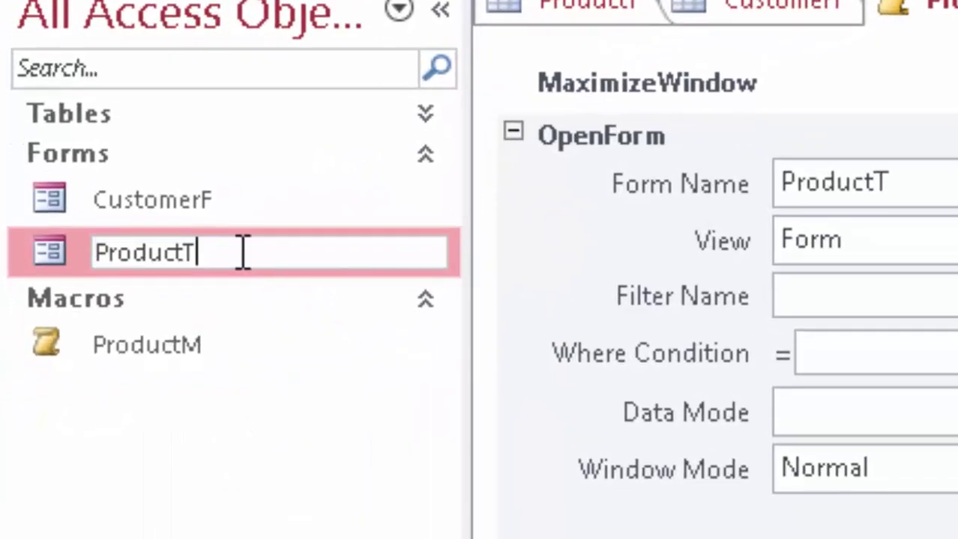
key(BackSpace)
text(F)
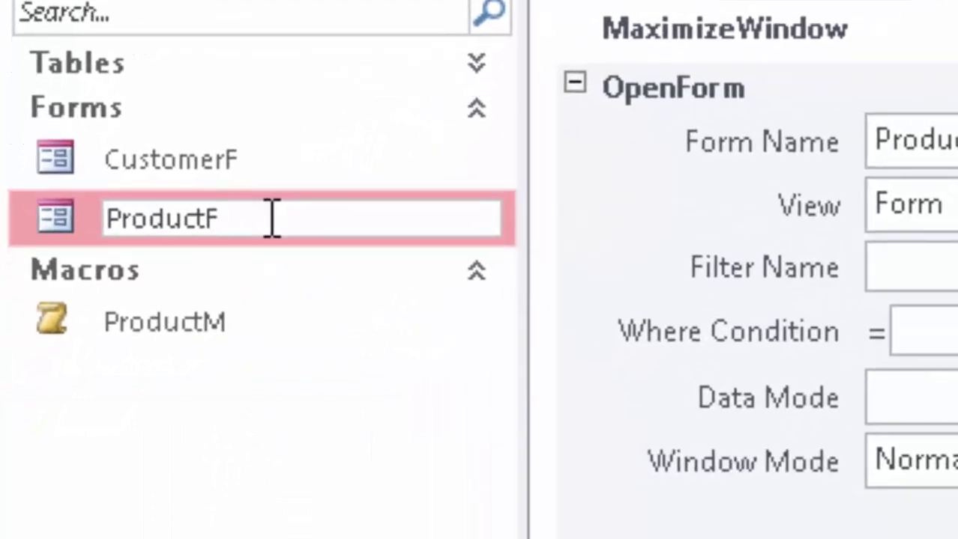
key(Return)
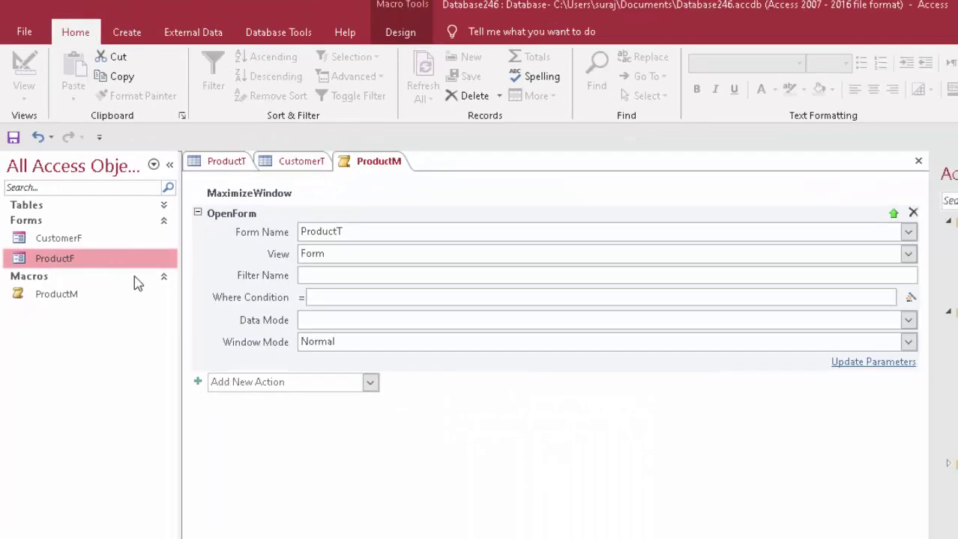
click(96, 298)
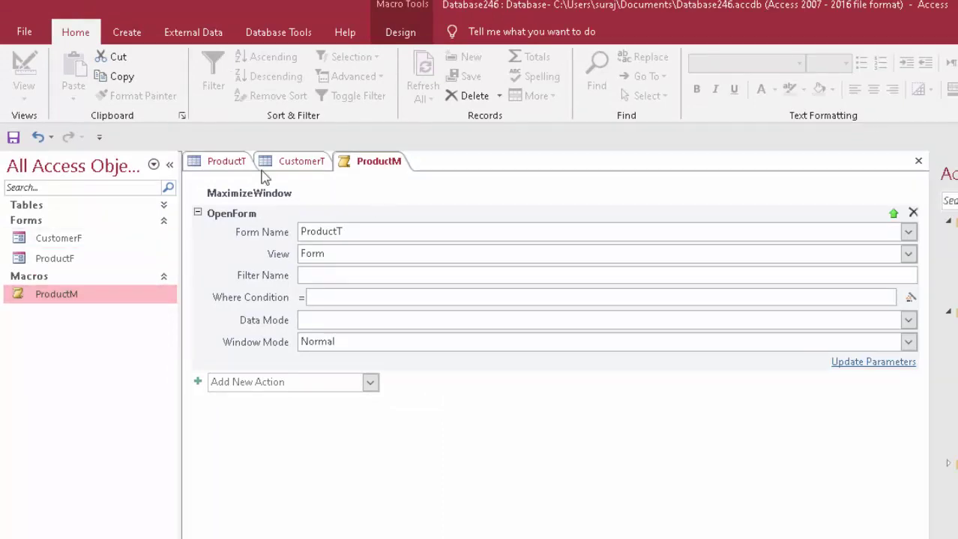
right_click(109, 301)
click(134, 328)
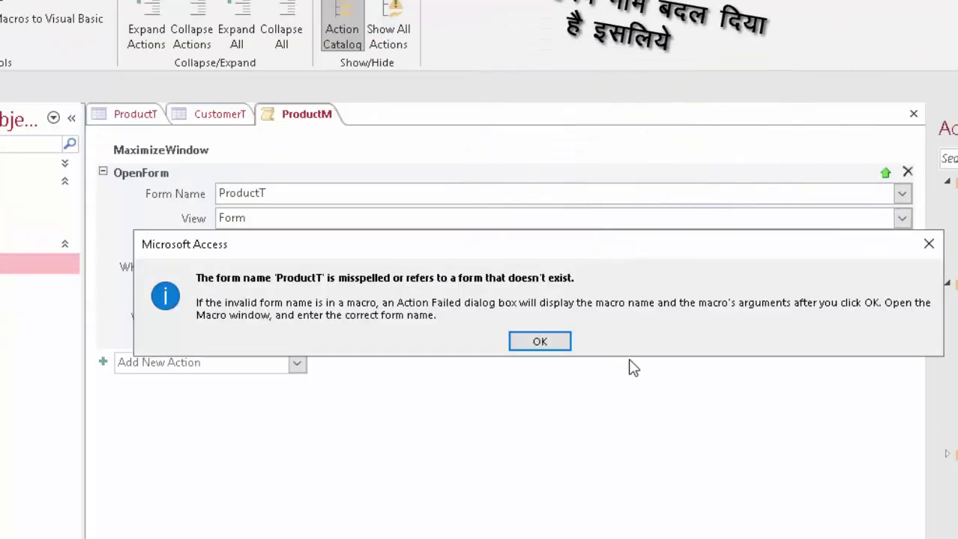
click(528, 344)
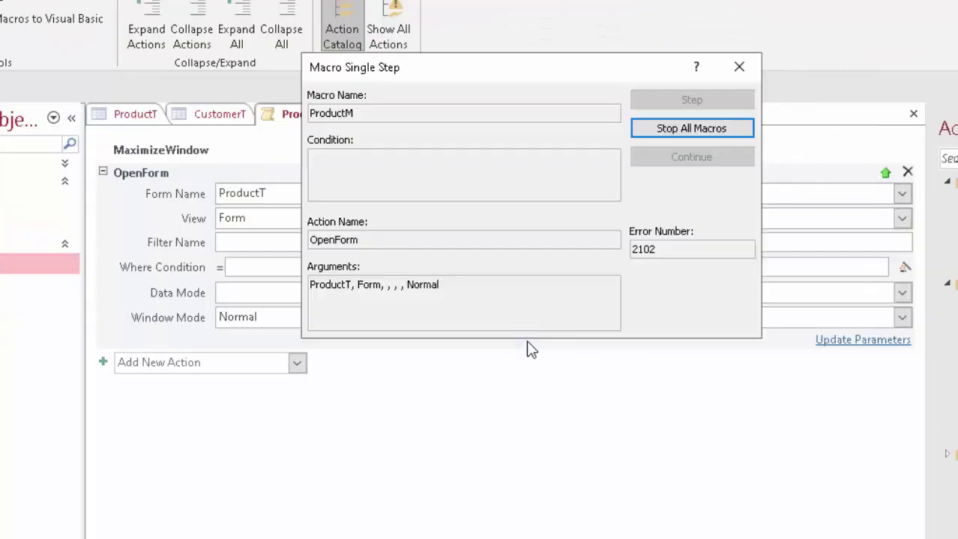
click(740, 67)
right_click(19, 264)
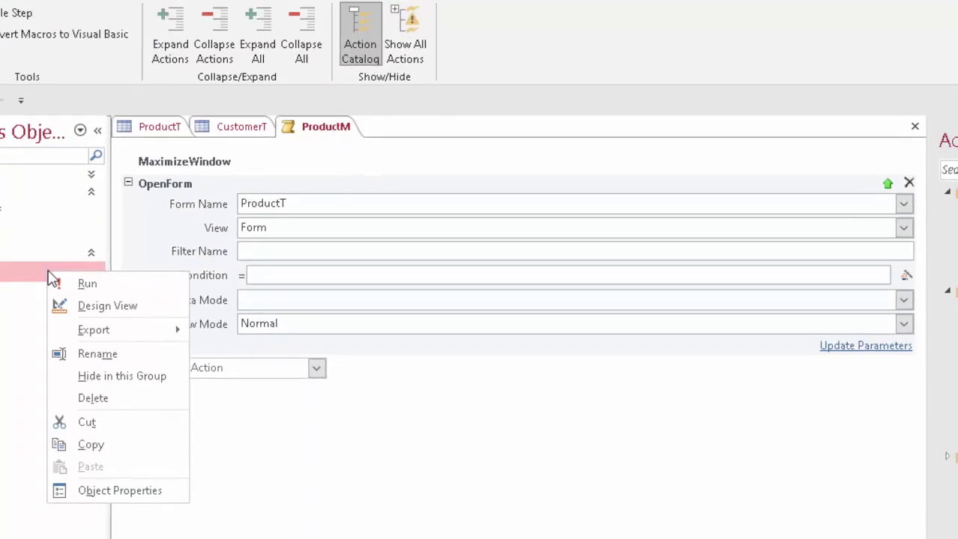
click(109, 307)
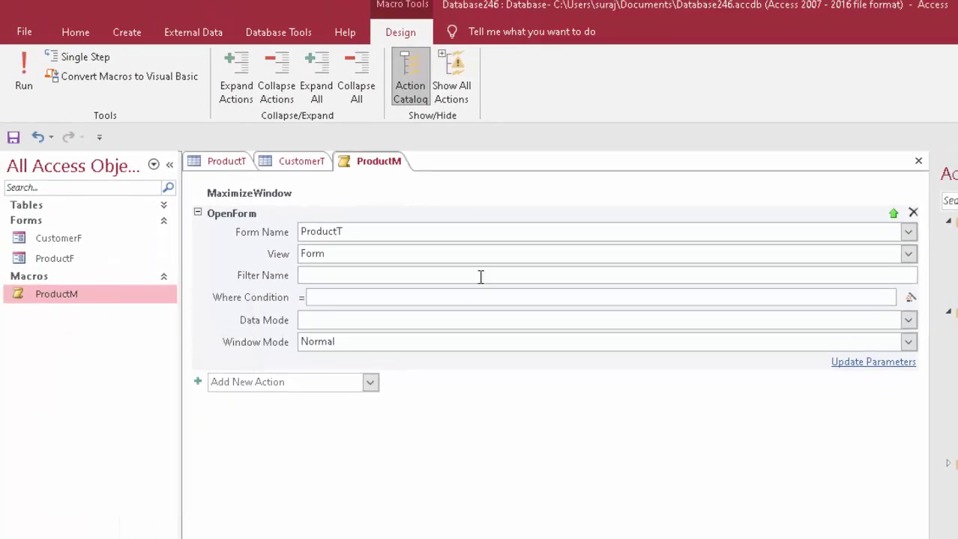
click(23, 79)
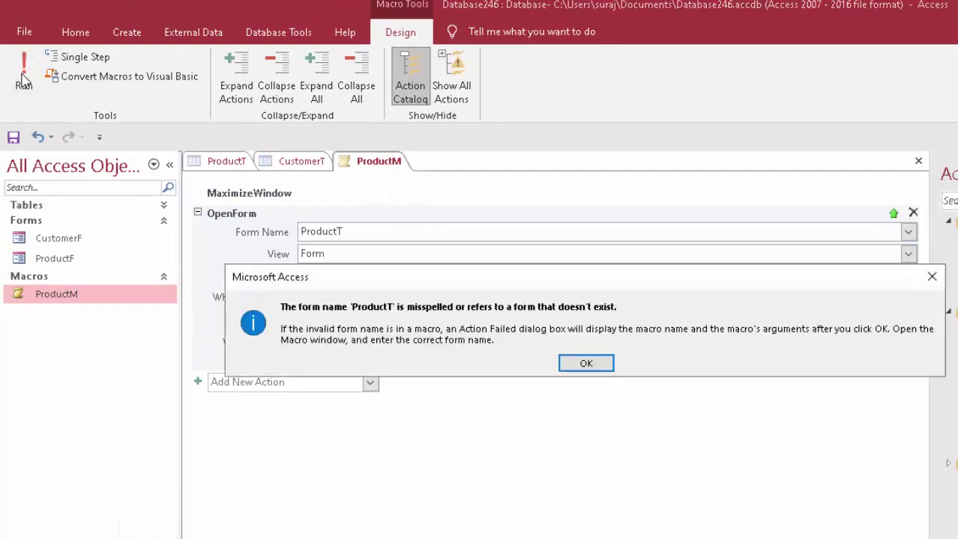
click(583, 364)
click(761, 120)
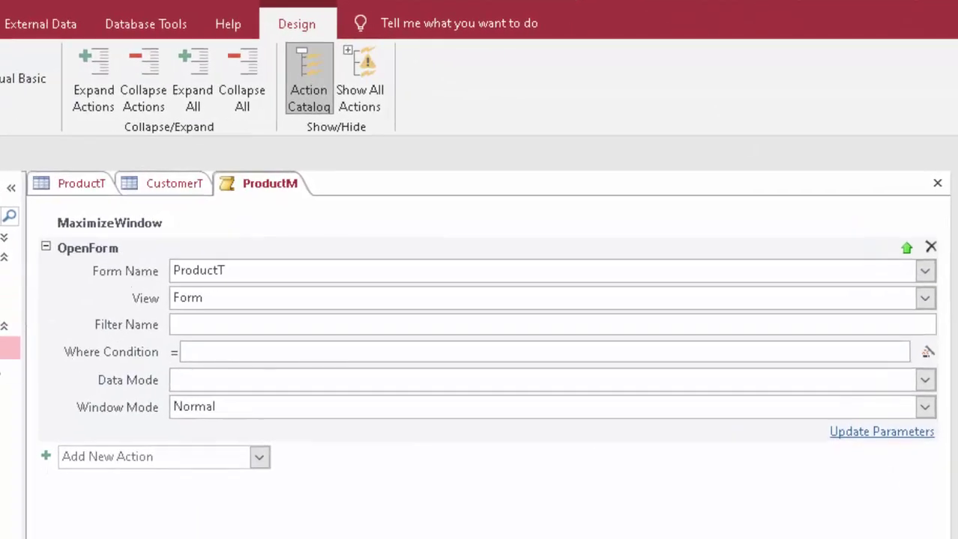
right_click(9, 349)
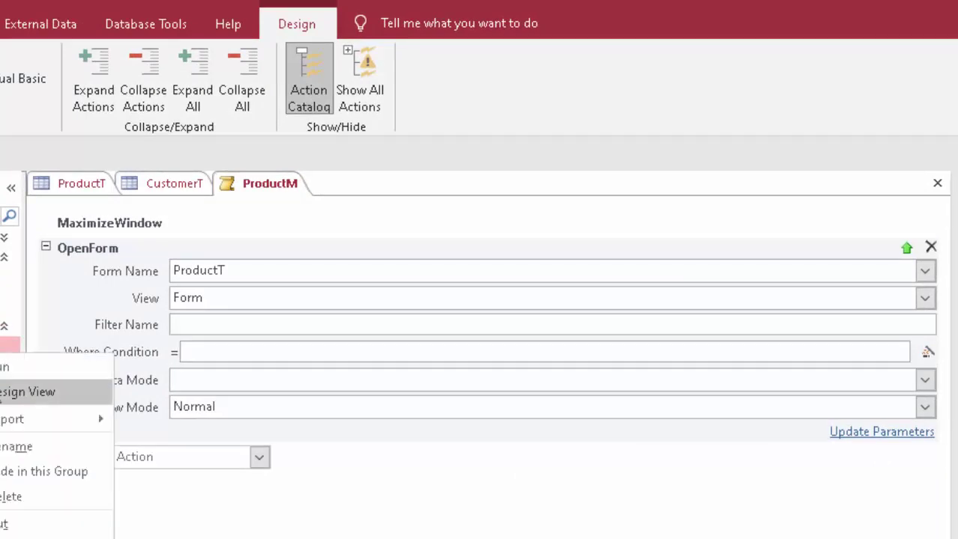
- Set ProductM's OpenForm Form Name to ProductF and save the macro
click(4, 392)
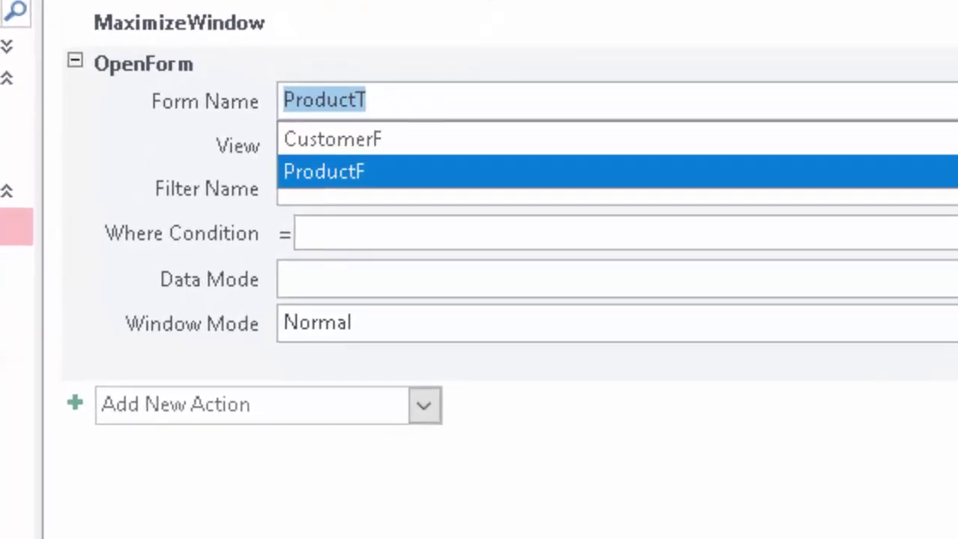
key(Return)
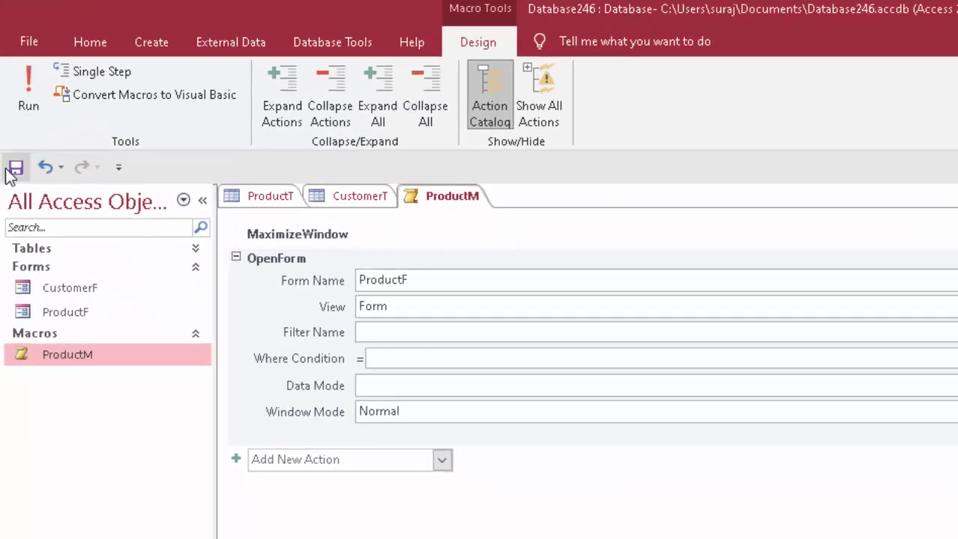
click(16, 167)
click(20, 83)
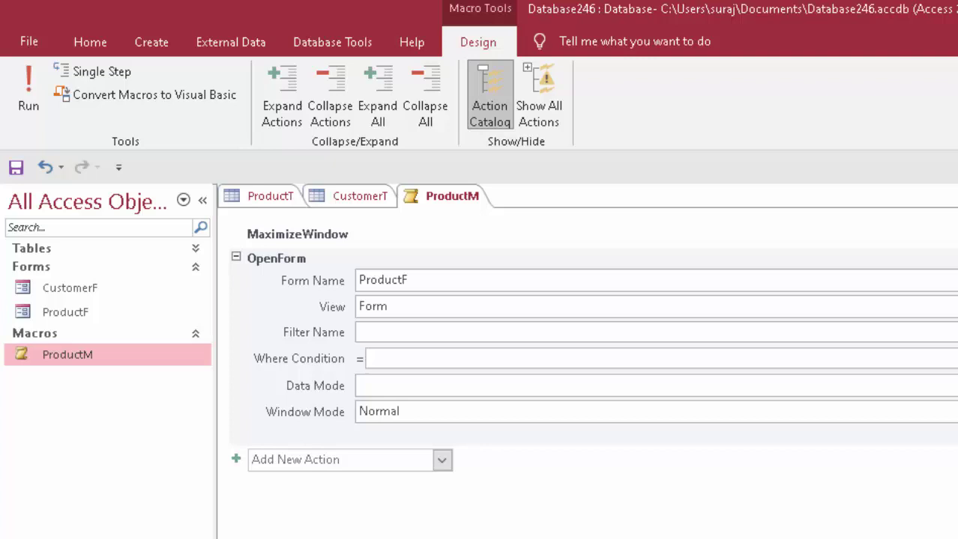
- Keep ProductF as the Form Name and run ProductM to open the form
click(383, 280)
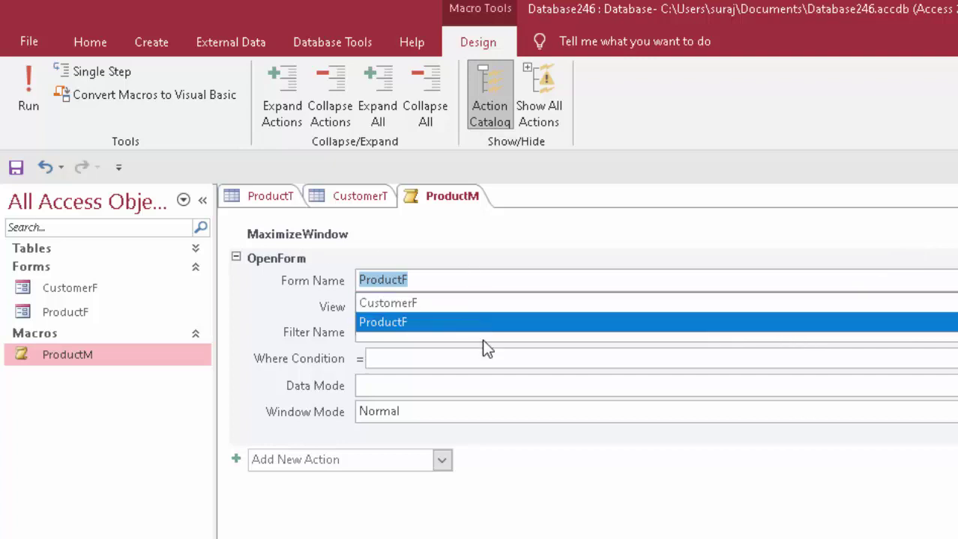
click(546, 537)
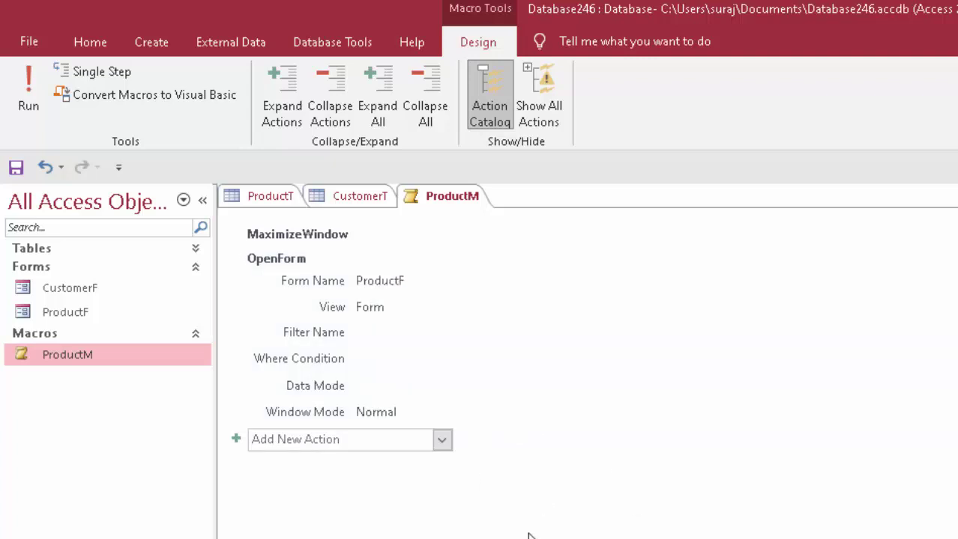
click(34, 82)
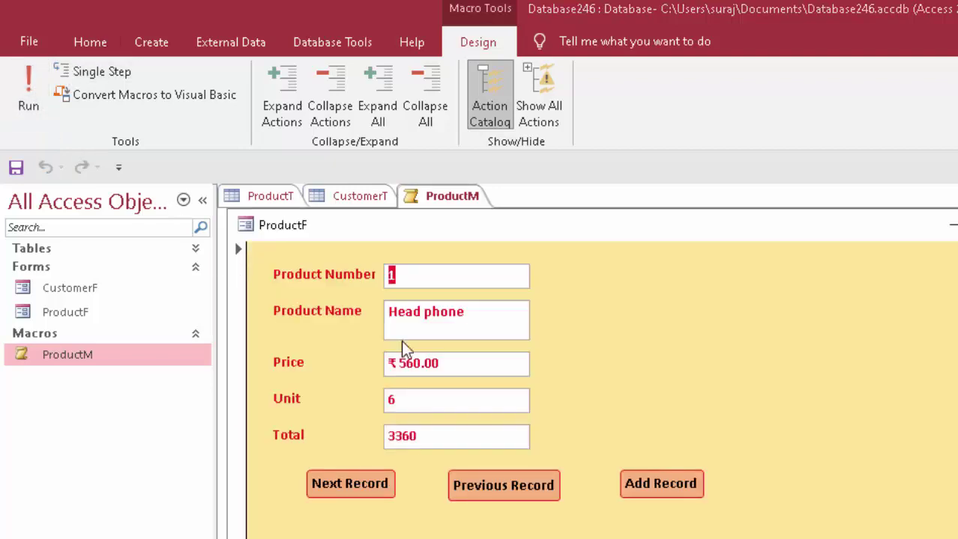